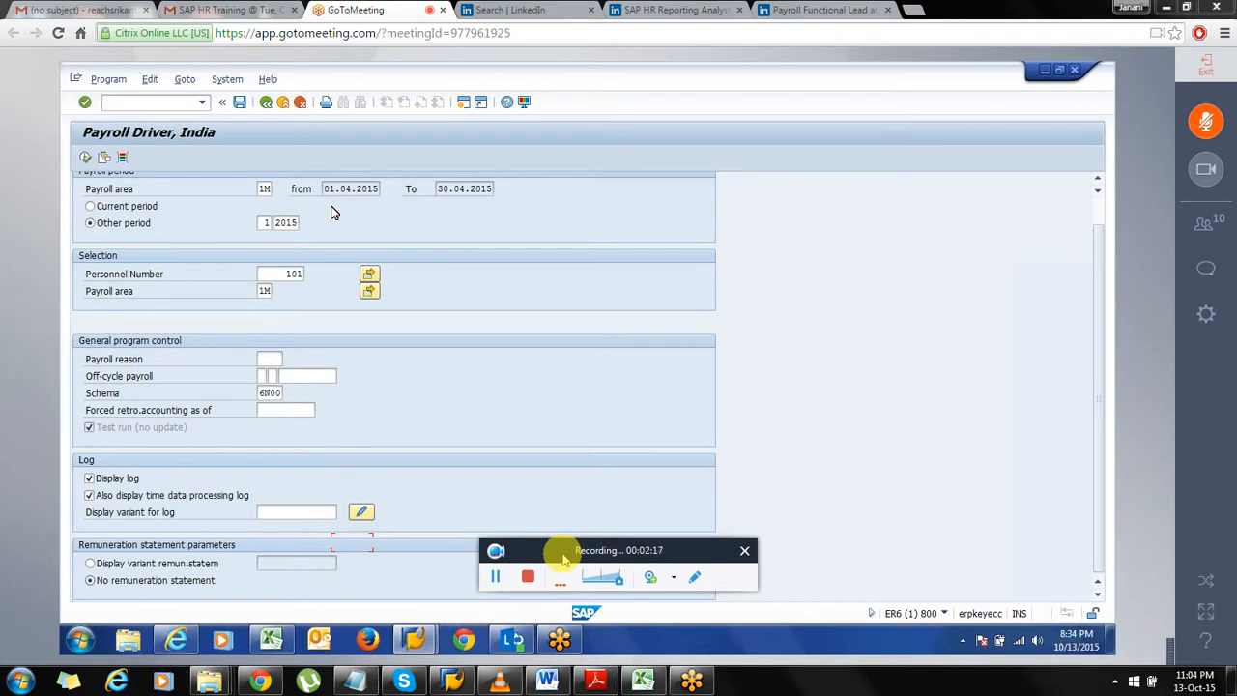
# Execute the India payroll test run for period 1 2015 and expand the employee's log to Factoring and storage
pyautogui.press('F8')
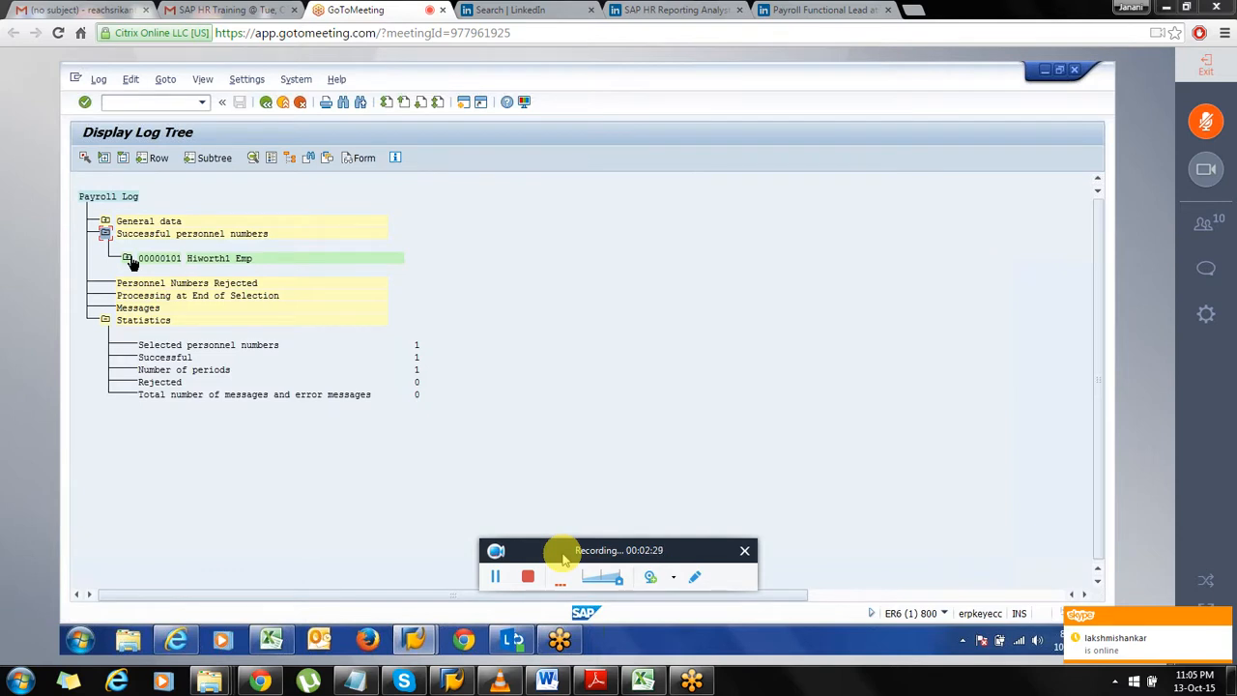
pyautogui.click(130, 258)
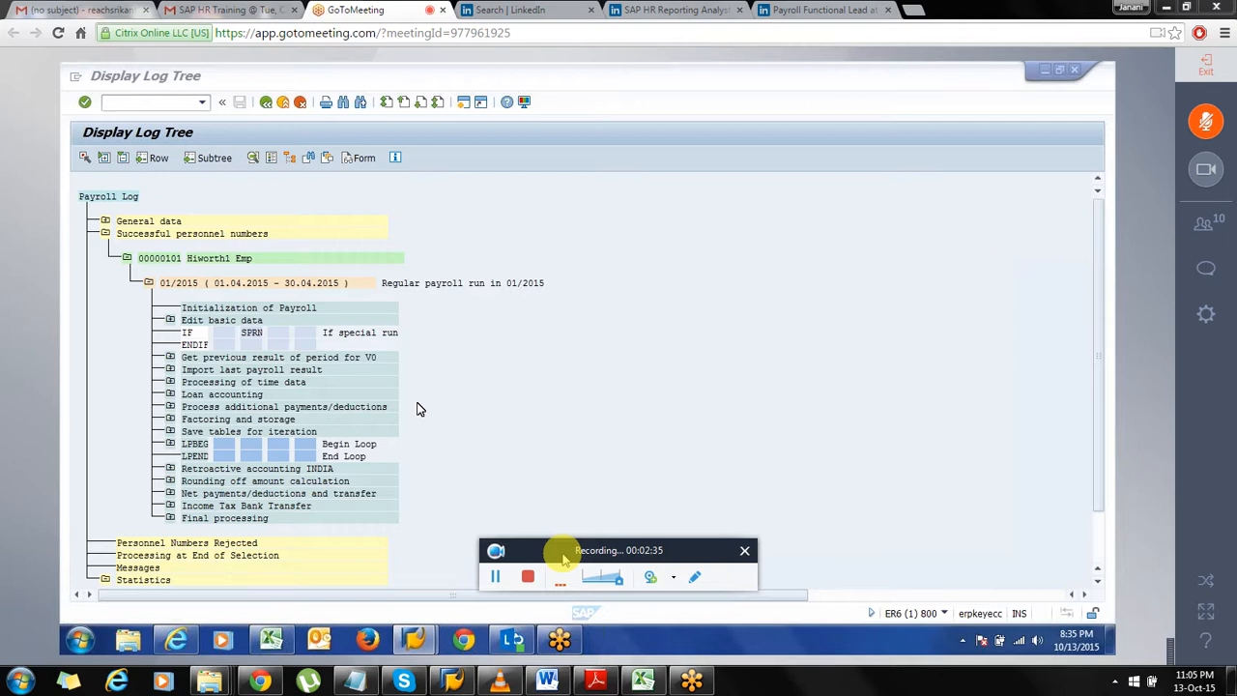
pyautogui.click(170, 418)
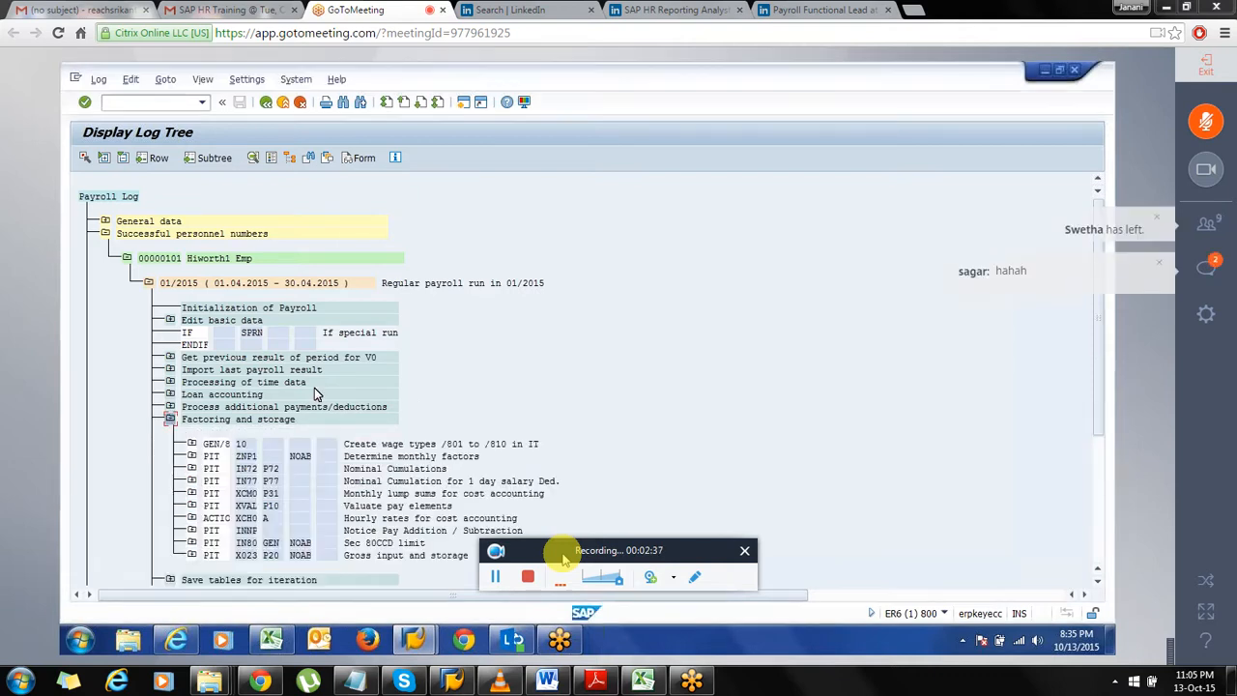
# Open the rule details of /801 Partial period factor 1 from the processing of PIT ZNP1, Determine monthly factors
pyautogui.click(192, 456)
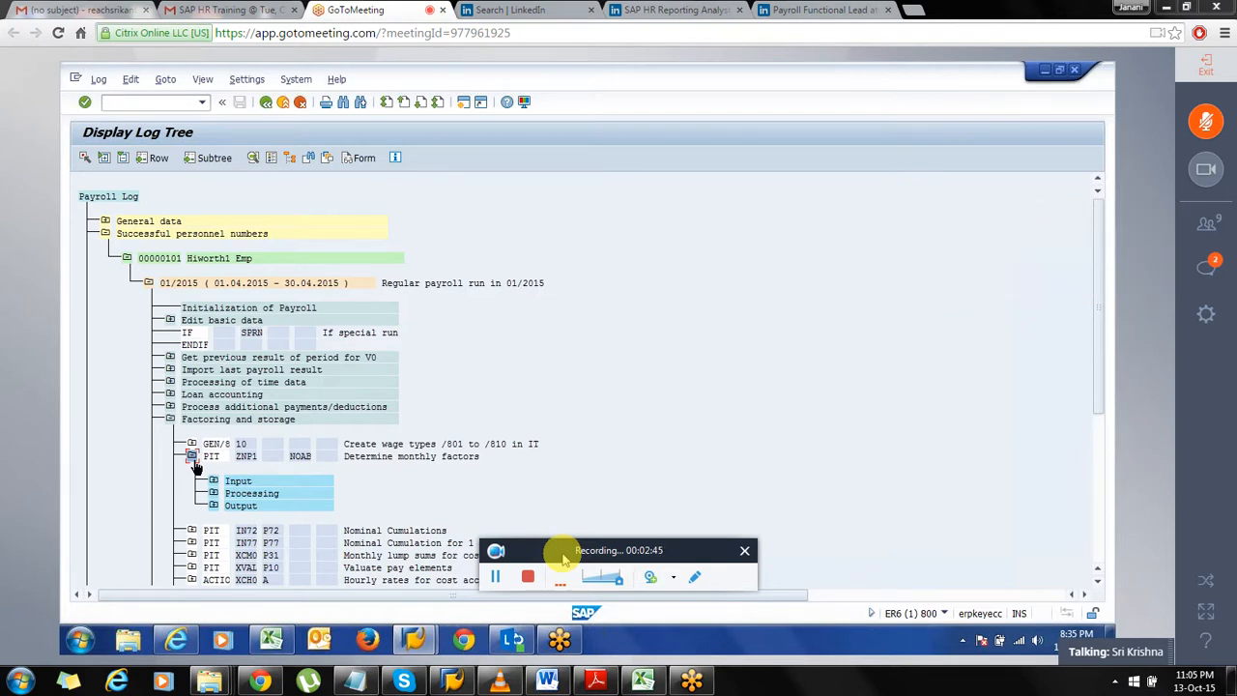
pyautogui.click(213, 493)
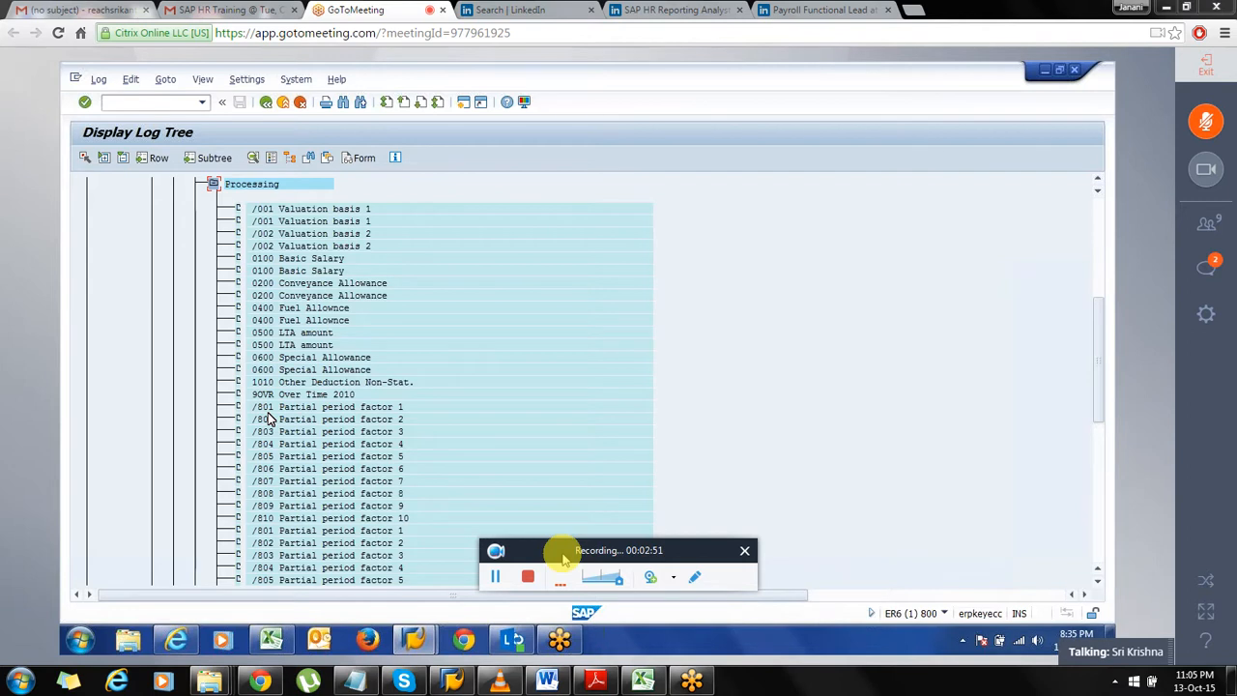
pyautogui.scroll(-2, 253, 354)
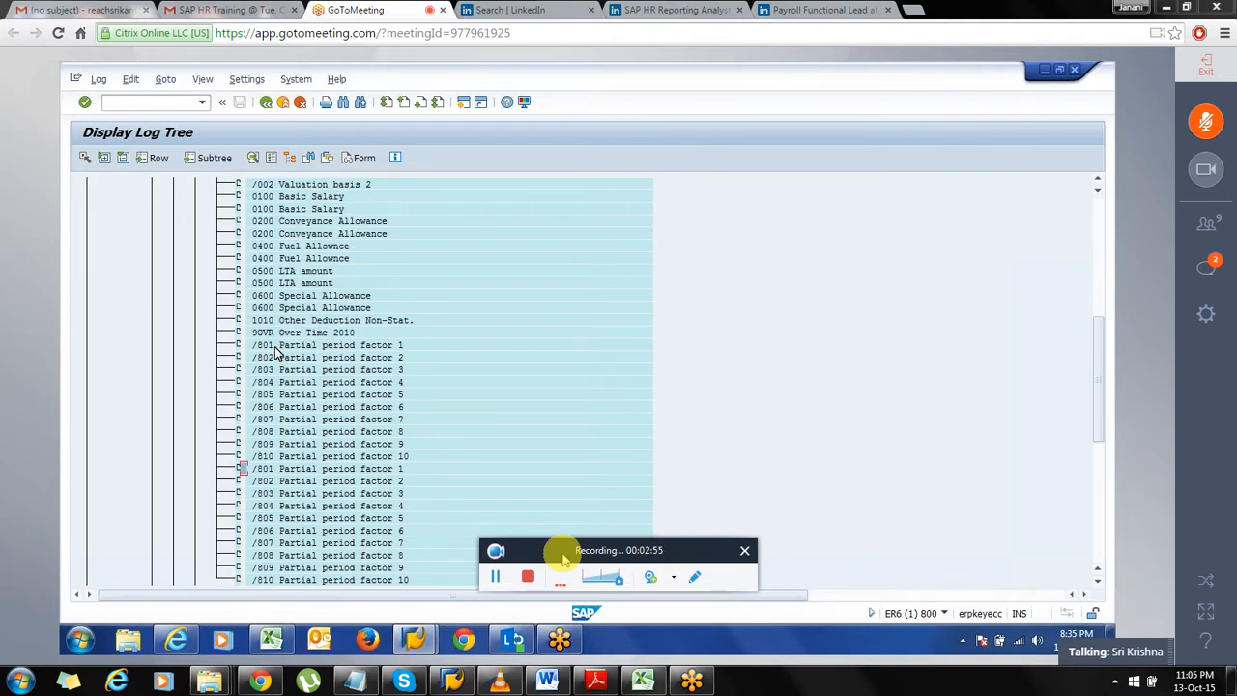
pyautogui.doubleClick(275, 346)
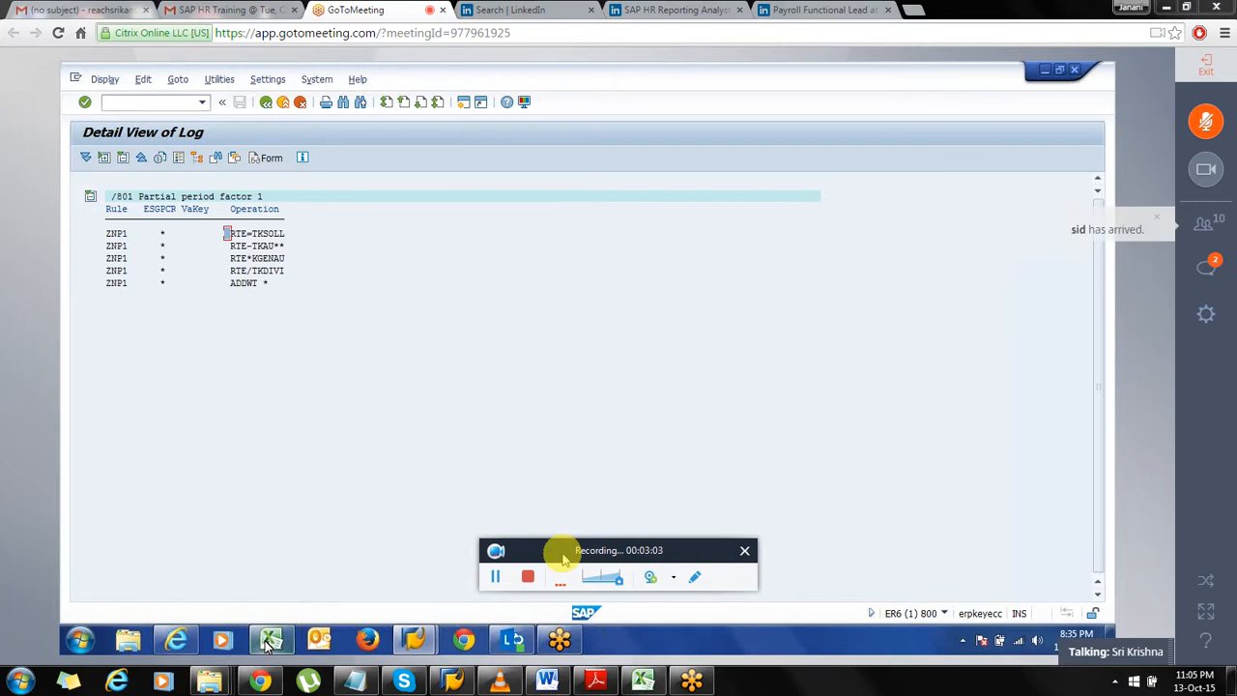
# In the Excel workbook, set the Split-2 RTE-TKAU** value in cell J6 to 0
pyautogui.moveTo(268, 645)
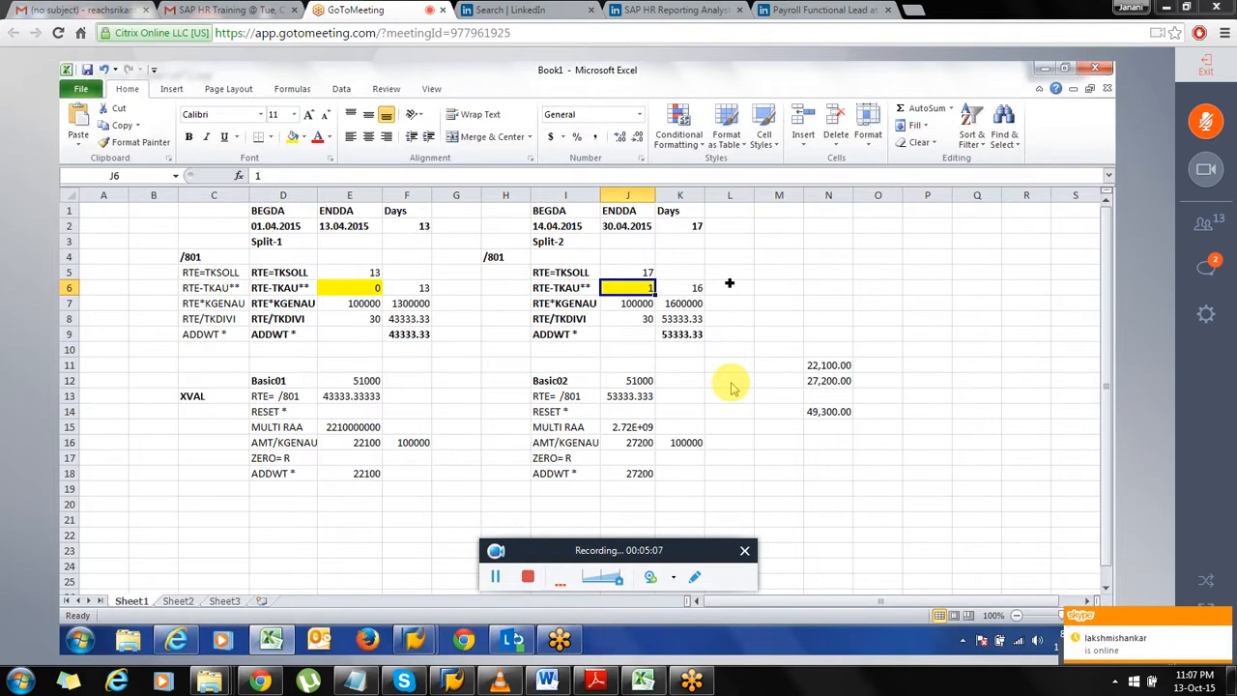
pyautogui.write('0')
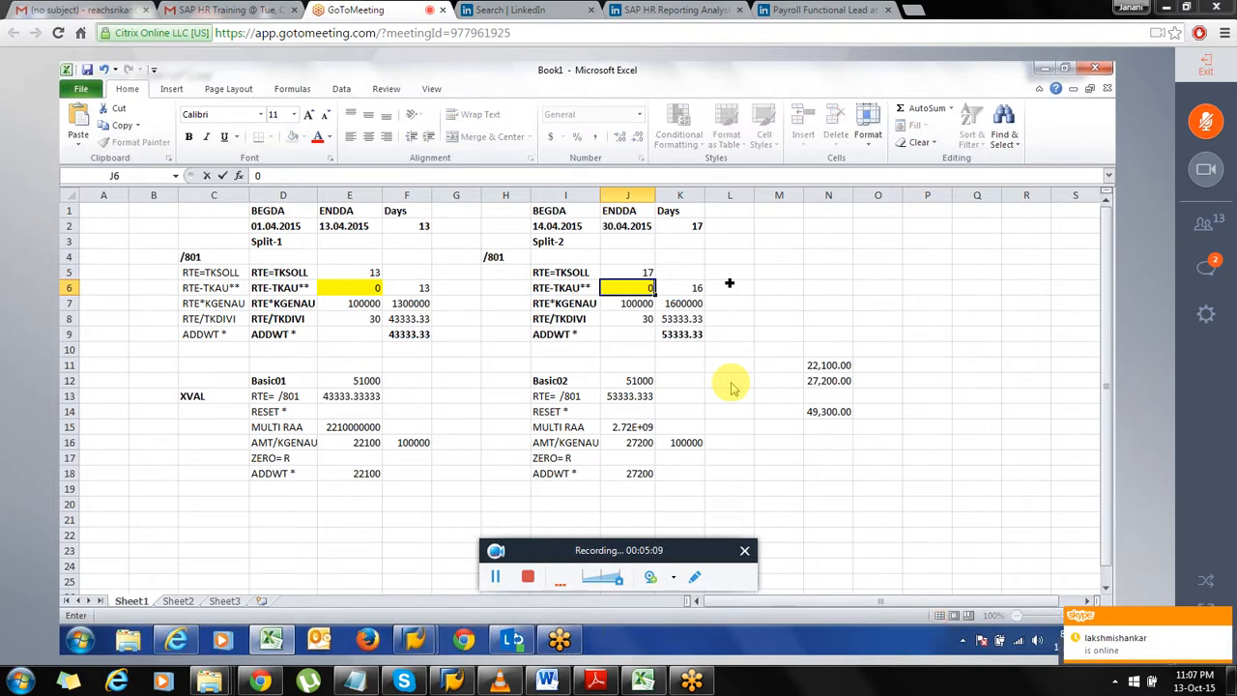
pyautogui.press('Tab')
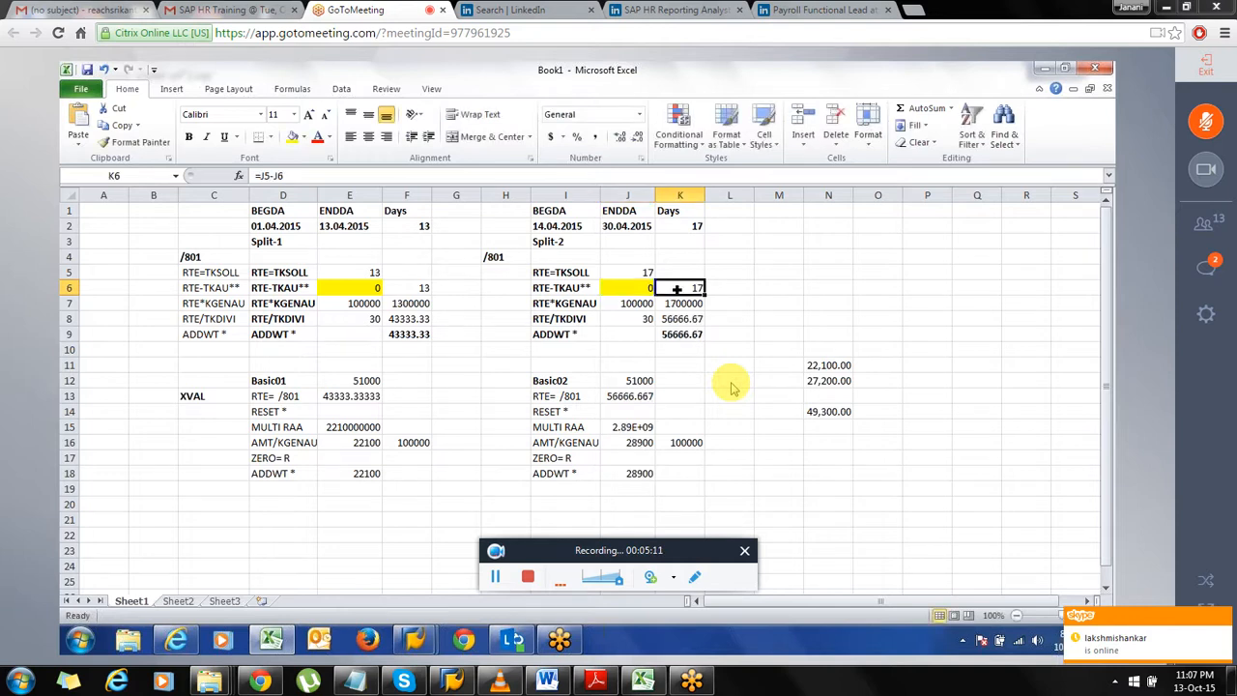
# Examine the Split-2 KGENAU, TKDIVI and ADDWT calculations and the /801 labels of both splits
pyautogui.click(629, 305)
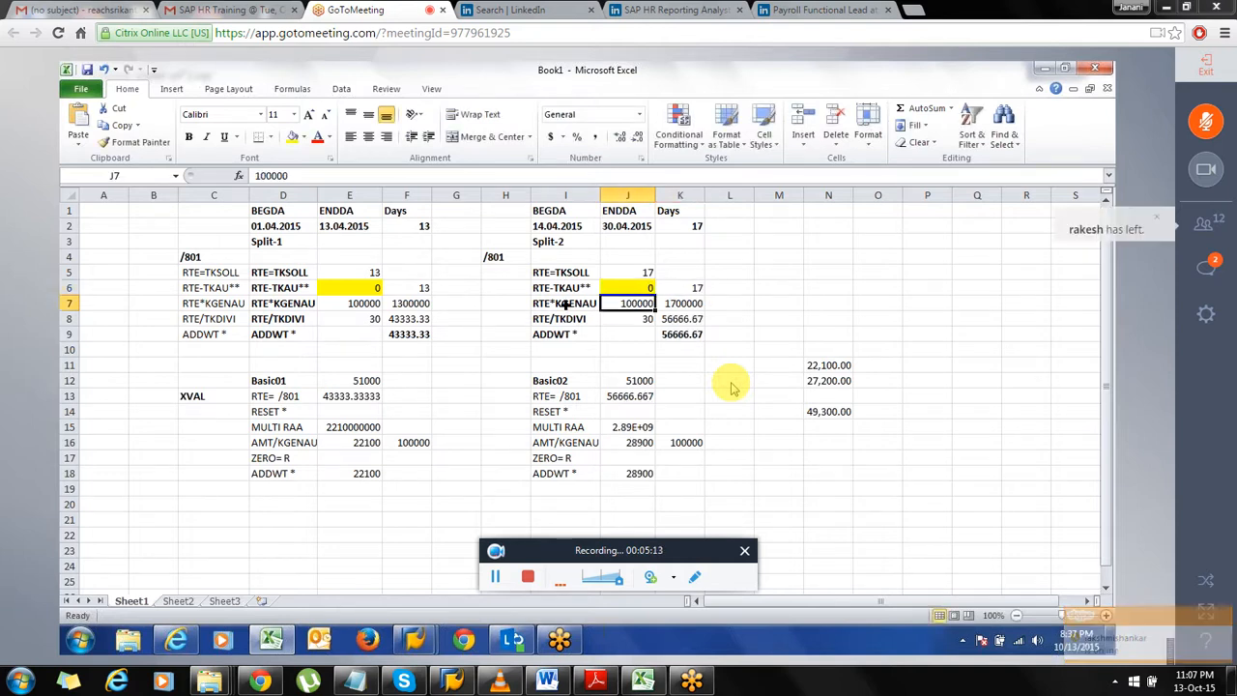
pyautogui.click(689, 303)
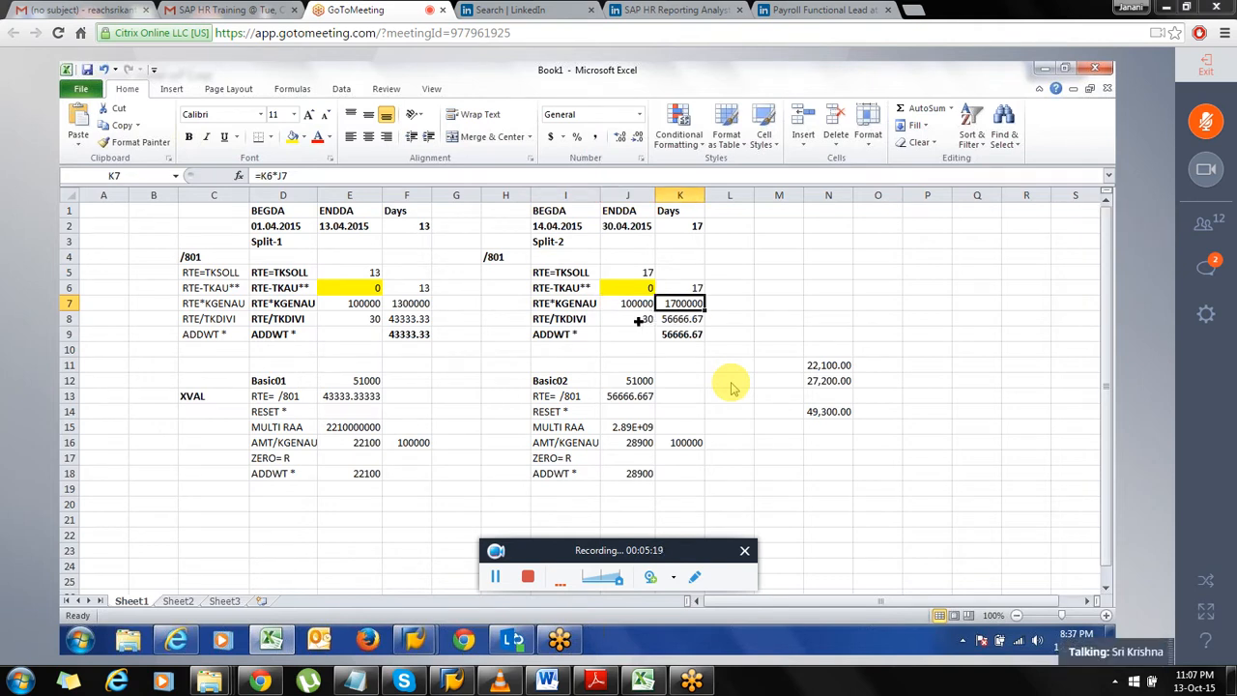
pyautogui.click(679, 317)
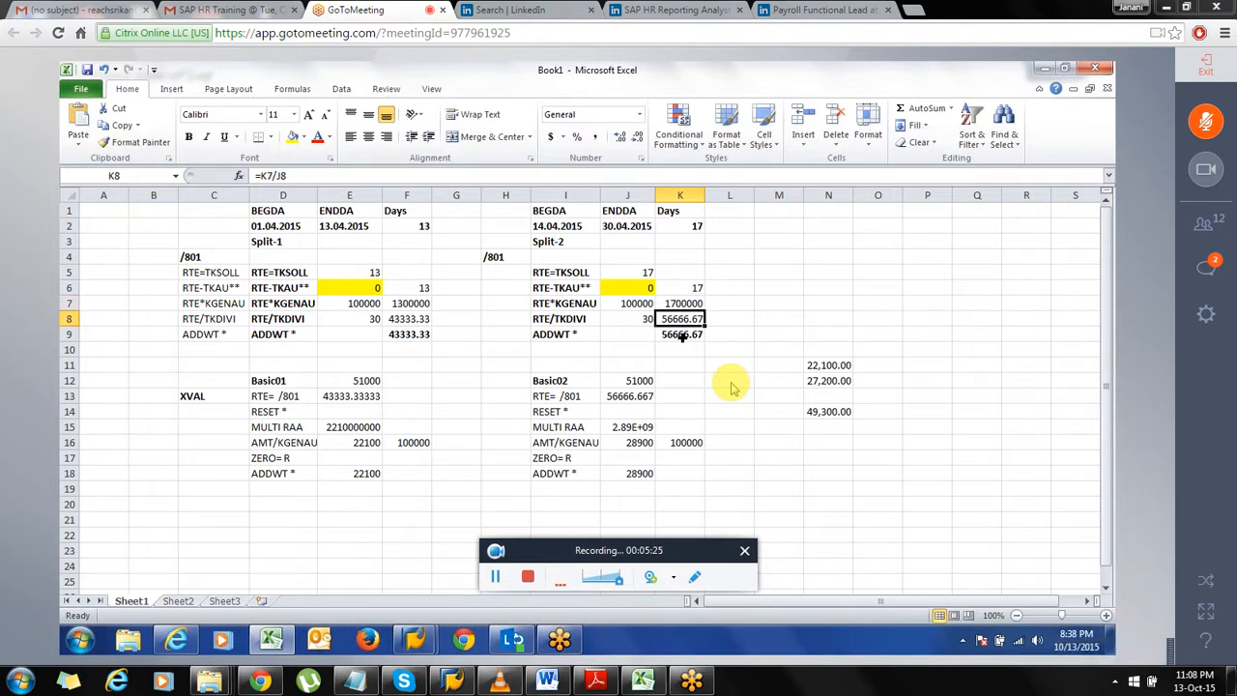
pyautogui.click(681, 335)
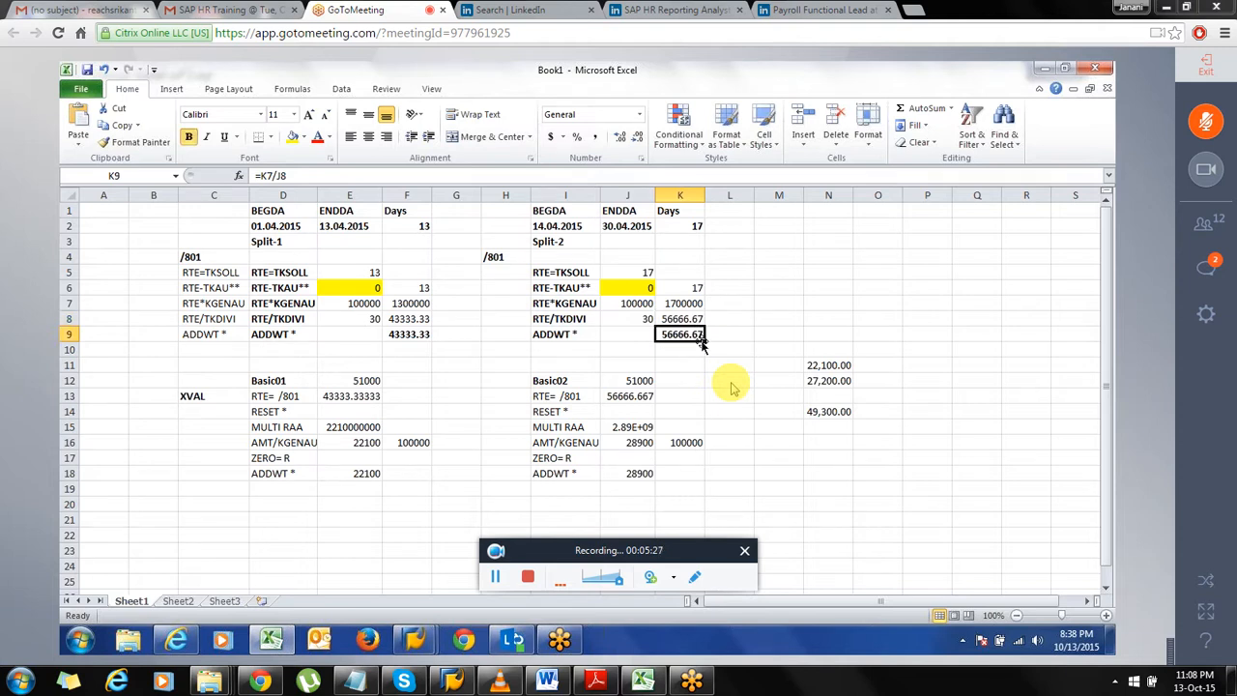
pyautogui.click(206, 258)
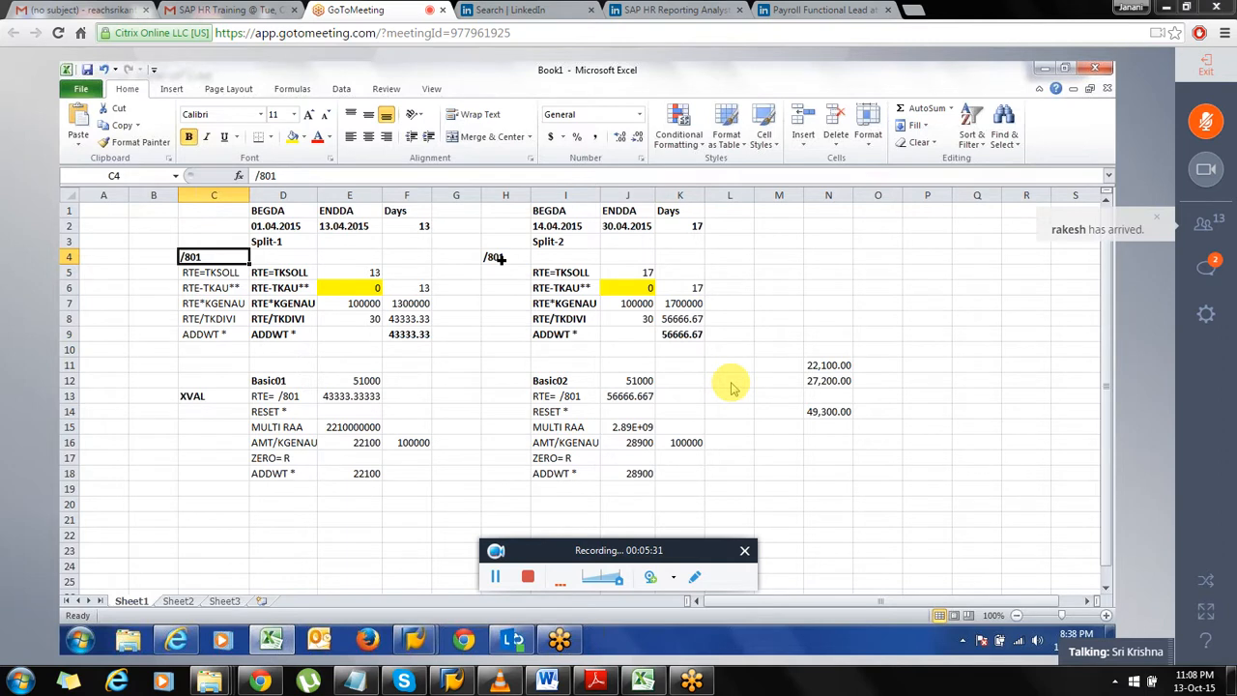
pyautogui.click(501, 259)
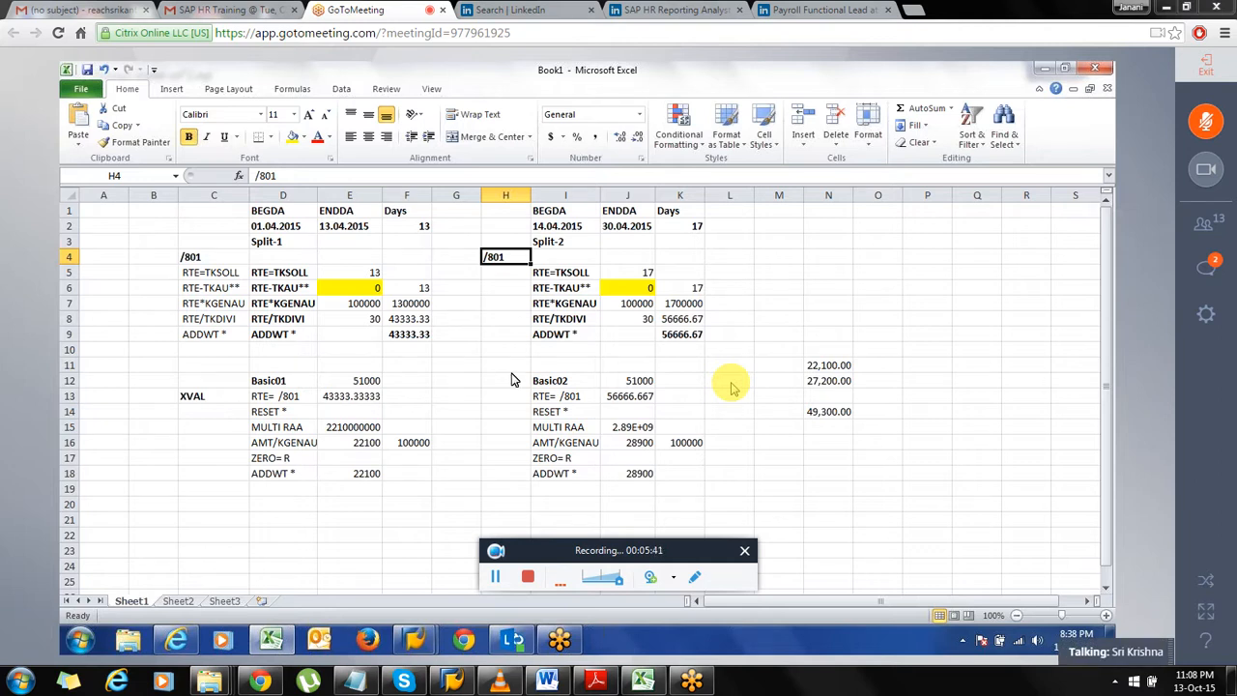
# Switch to the SAP log and check the /801 factors in the ZNP1 output table IT against the Excel worksheet
pyautogui.hotkey('alt', 'Tab')
pyautogui.click(249, 258)
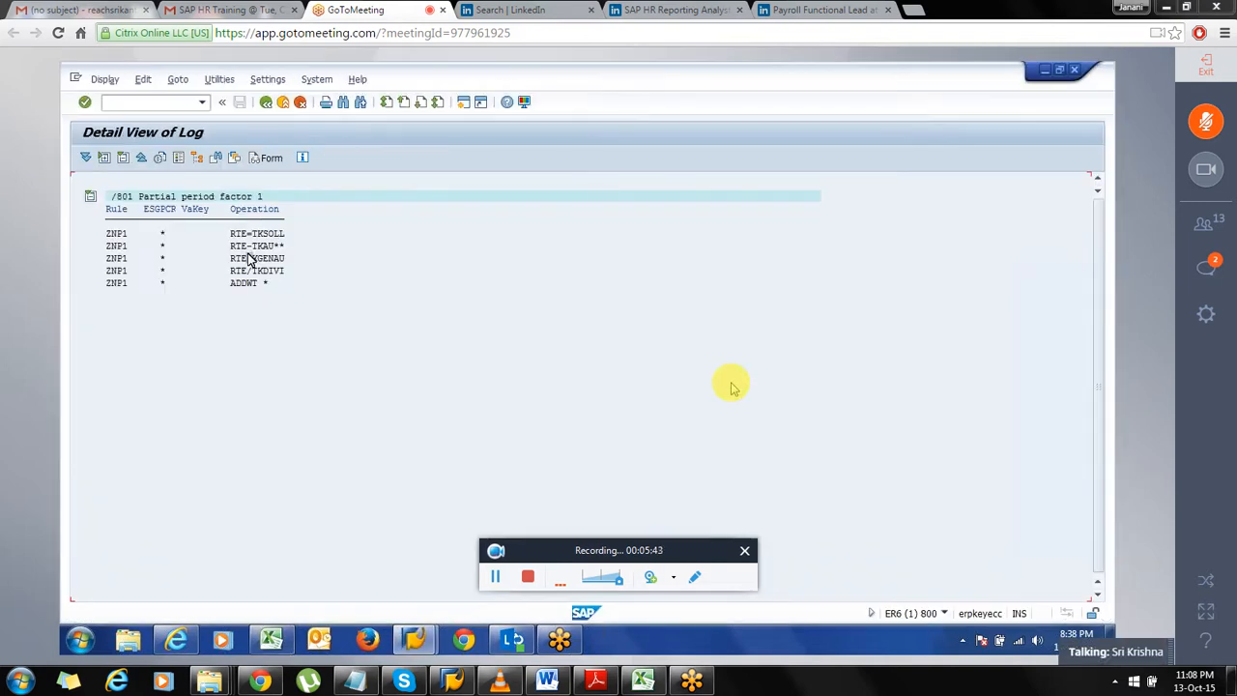
pyautogui.click(266, 103)
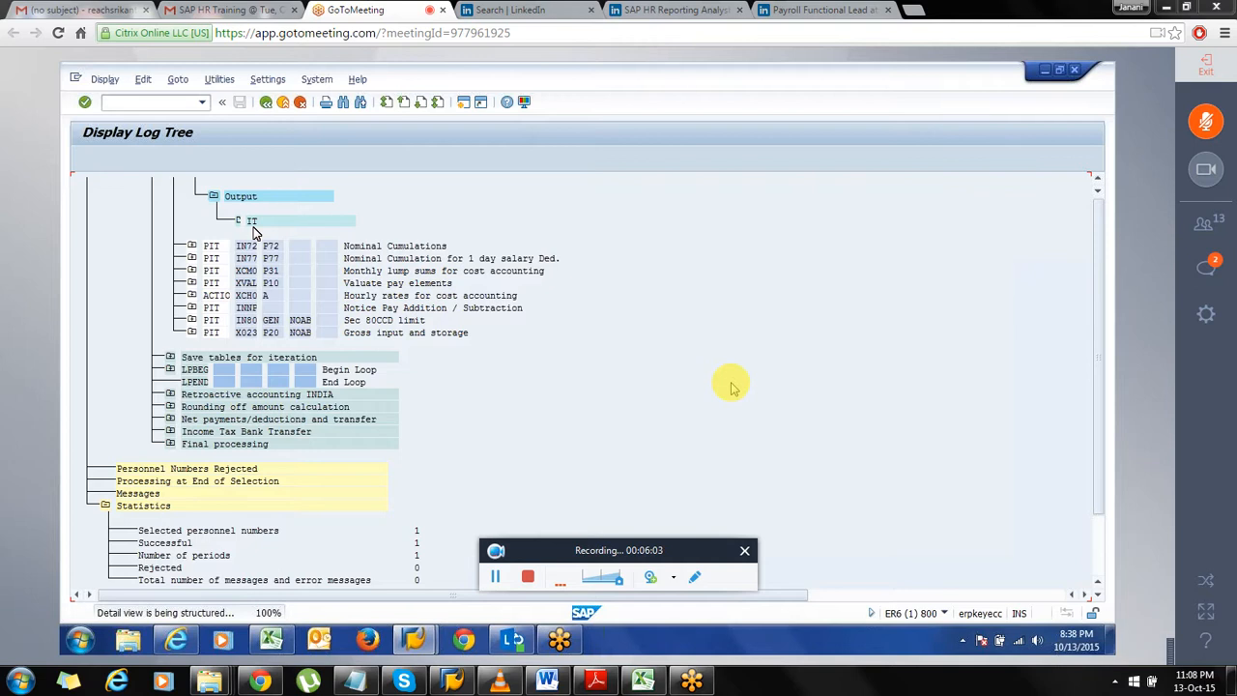
pyautogui.doubleClick(252, 222)
pyautogui.click(340, 320)
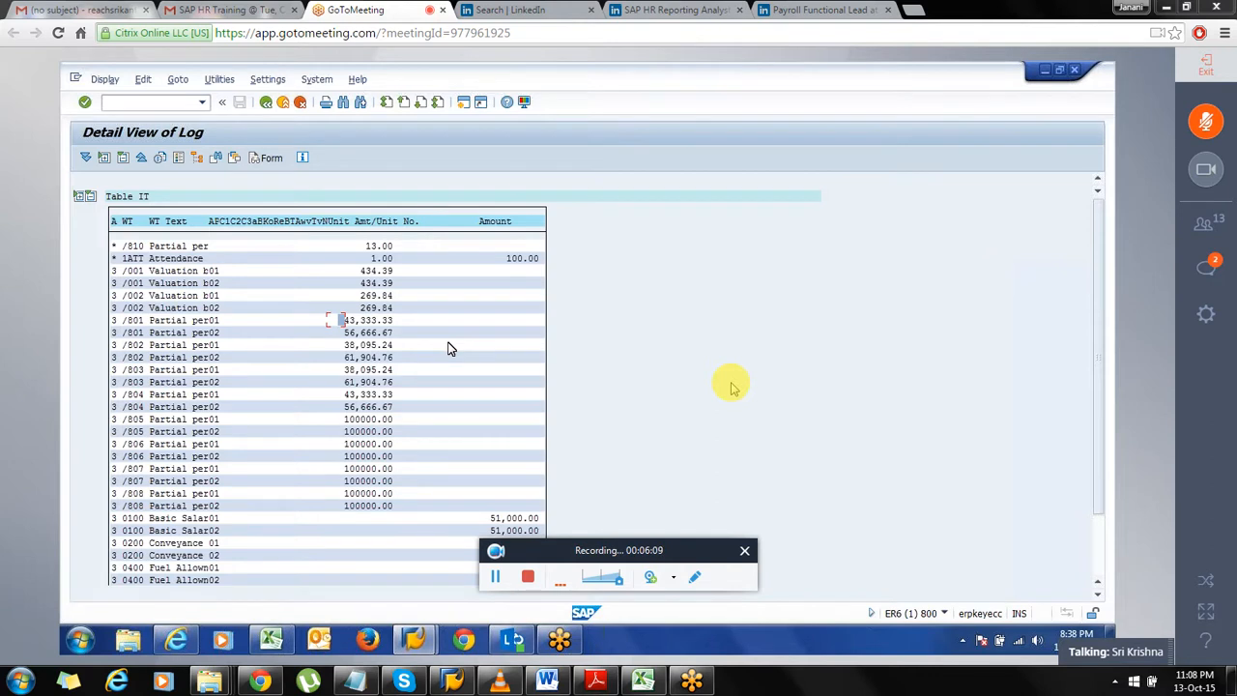
pyautogui.hotkey('alt', 'Tab')
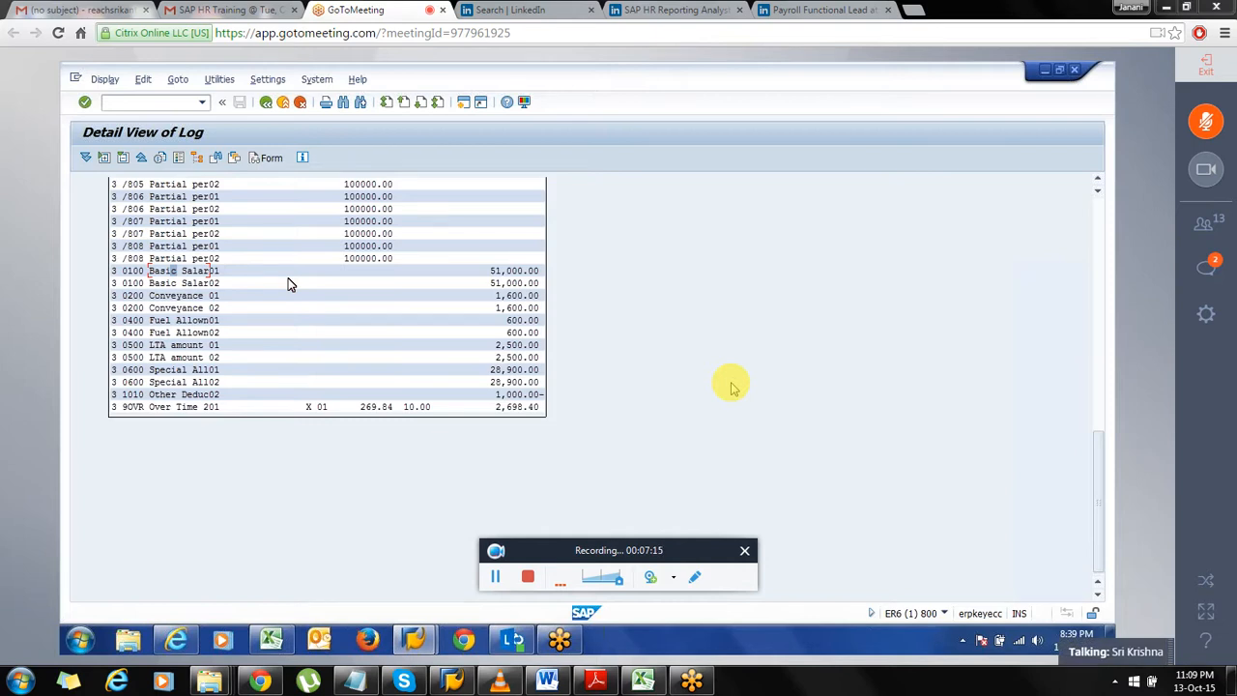
# Return to the Excel worksheet, view the GoToMeeting chat messages and close the chat
pyautogui.hotkey('alt', 'Tab')
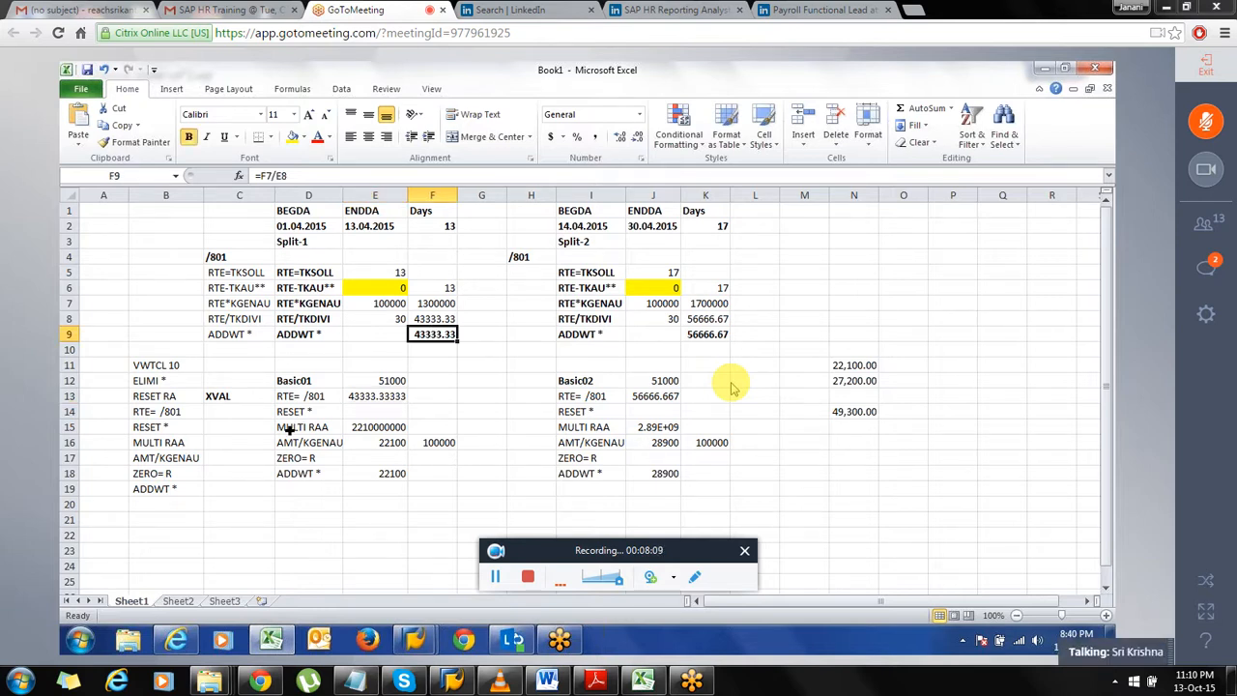
pyautogui.click(1207, 261)
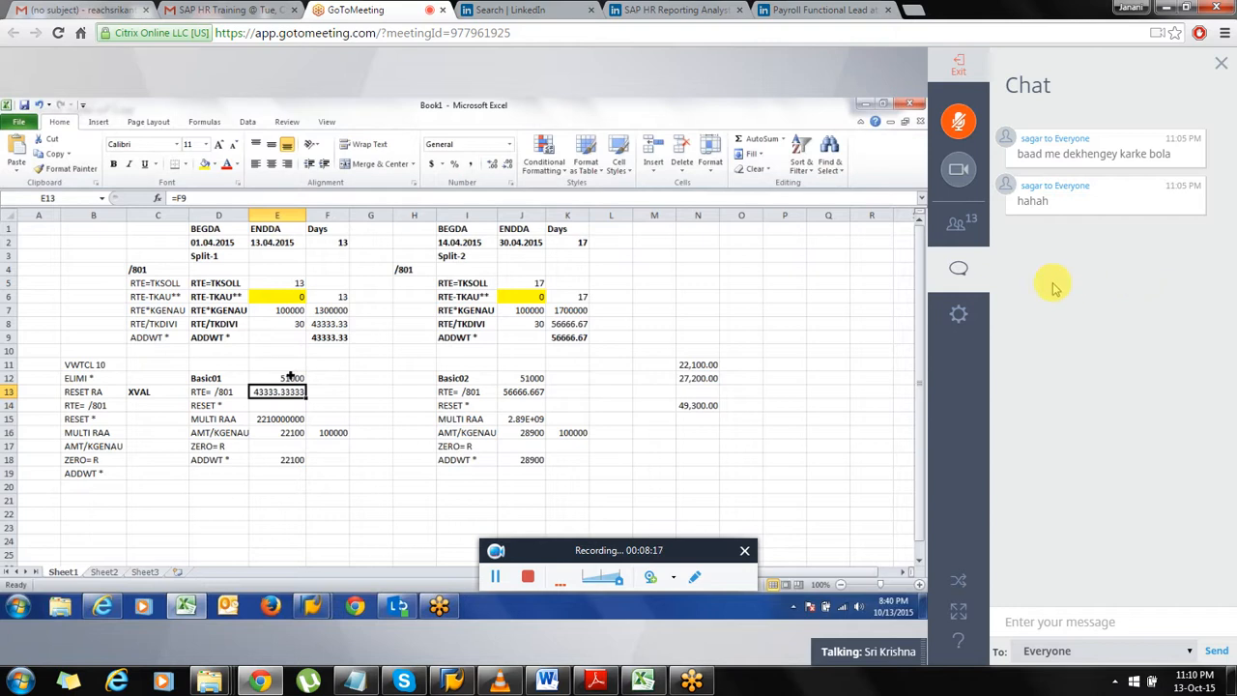
pyautogui.click(958, 269)
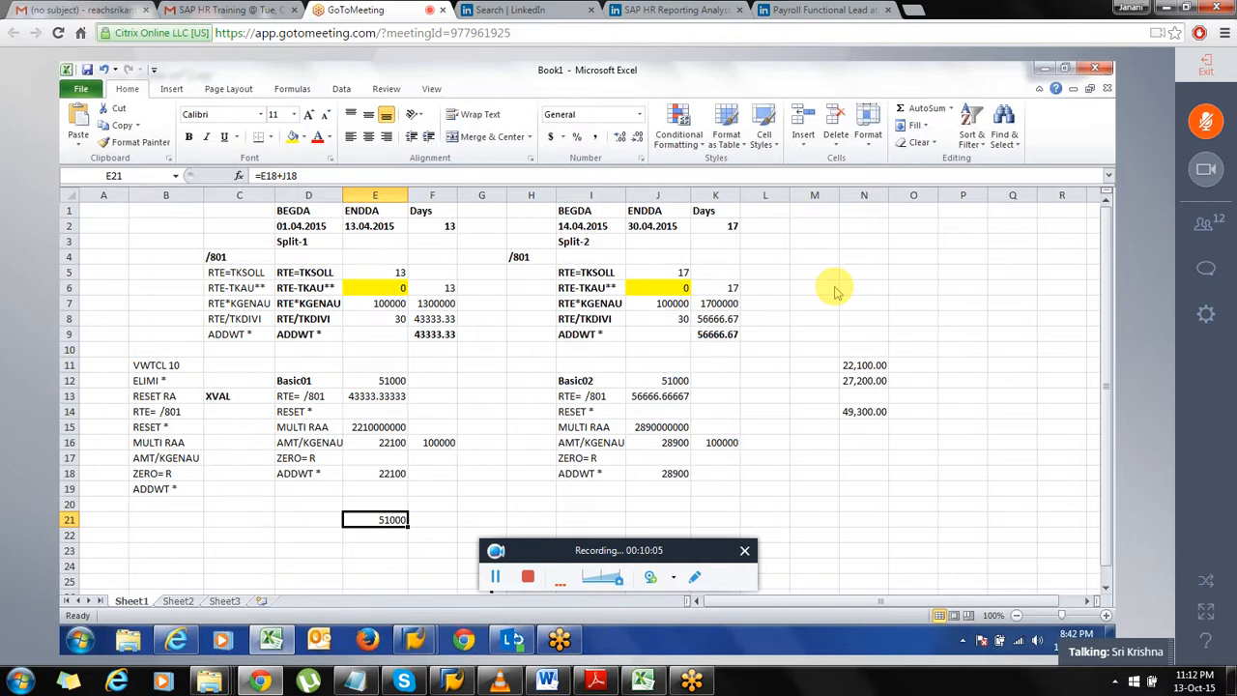
# Switch to the SAP log and go back from the 0100 Basic Salary XVAL rule details to the log tree
pyautogui.hotkey('alt', 'Tab')
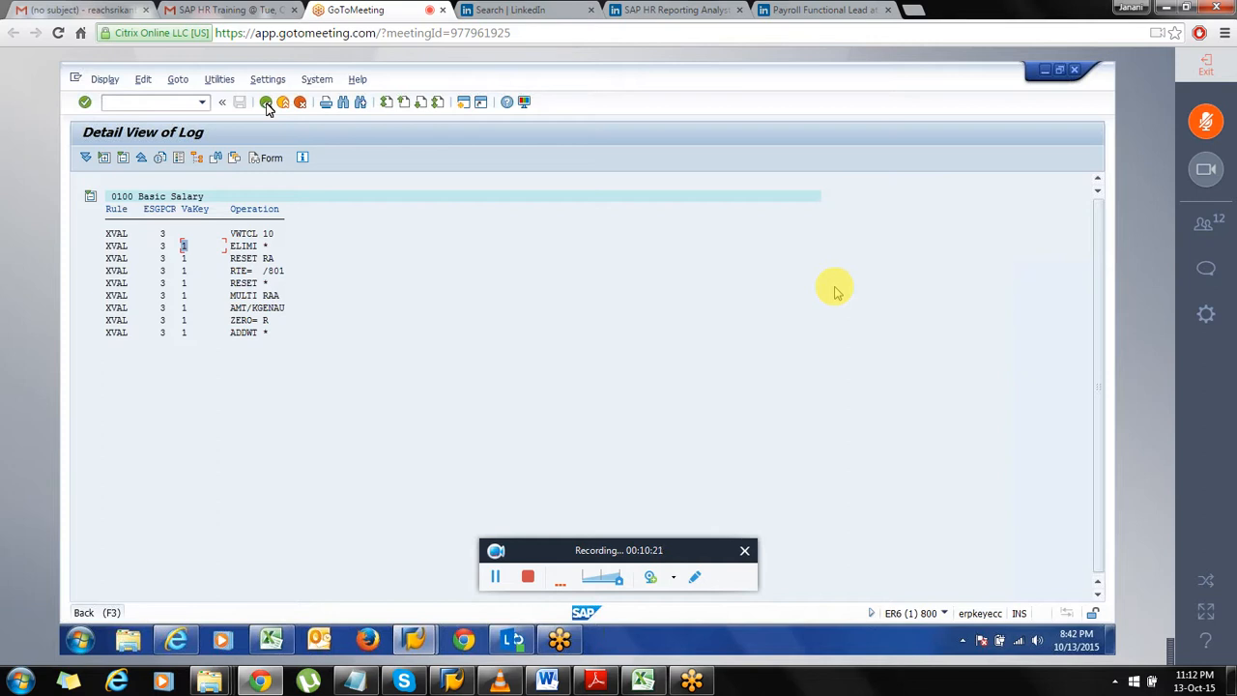
pyautogui.click(266, 103)
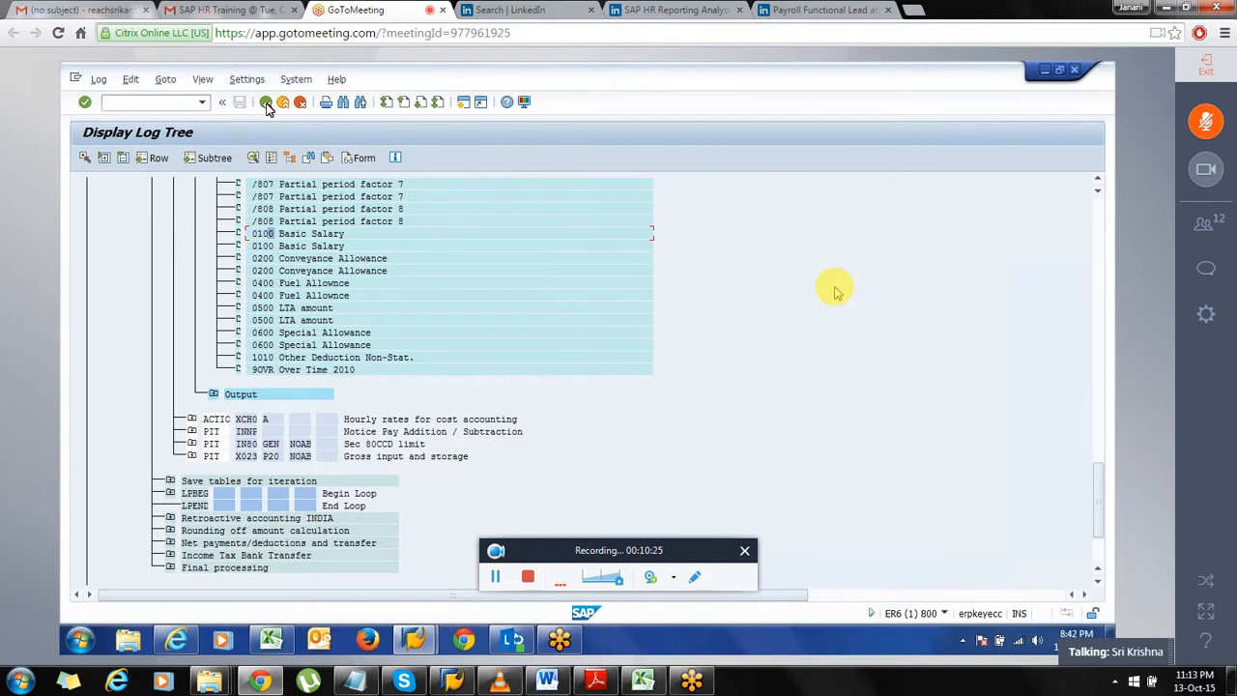
pyautogui.scroll(5, 351, 232)
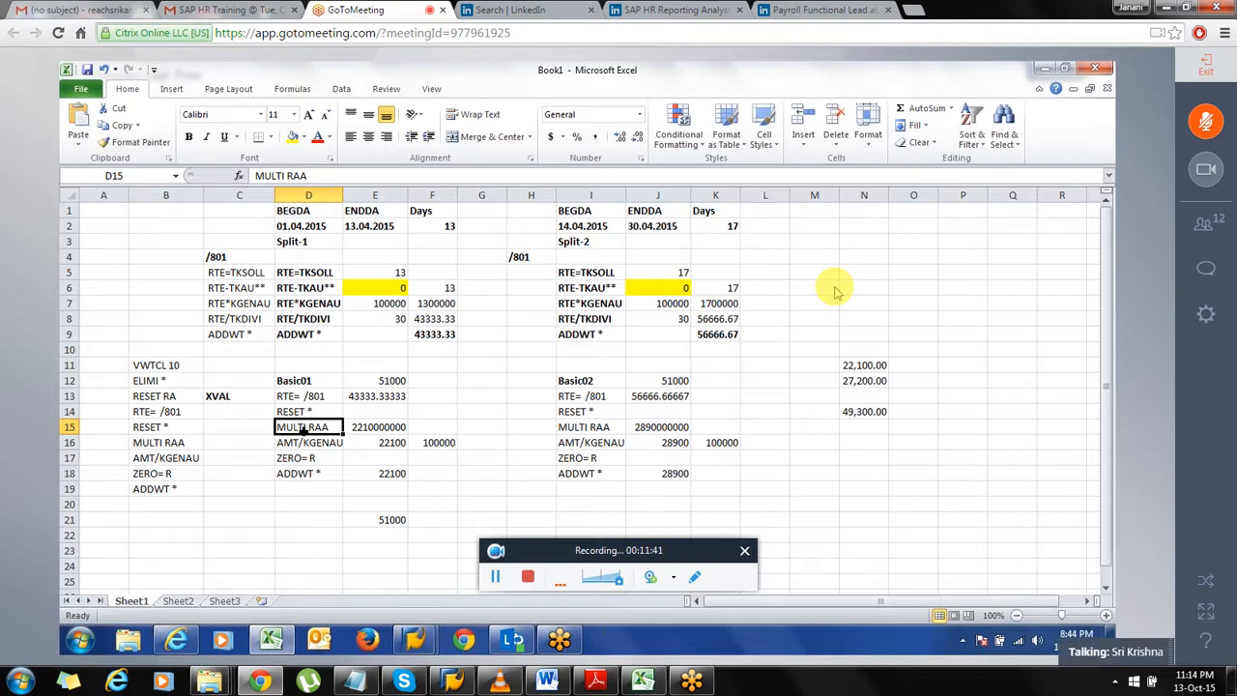
# Examine the Basic01 MULTI RAA formula and the /801 rate it uses in the Excel worksheet
pyautogui.click(345, 434)
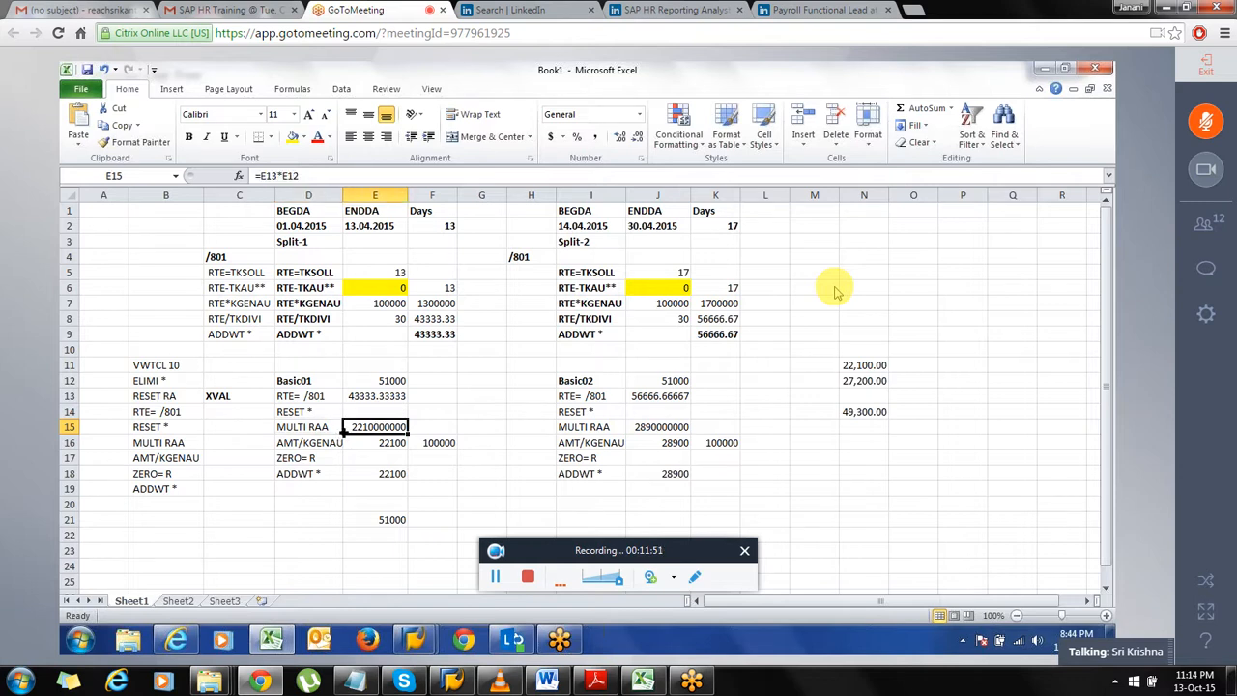
pyautogui.click(338, 434)
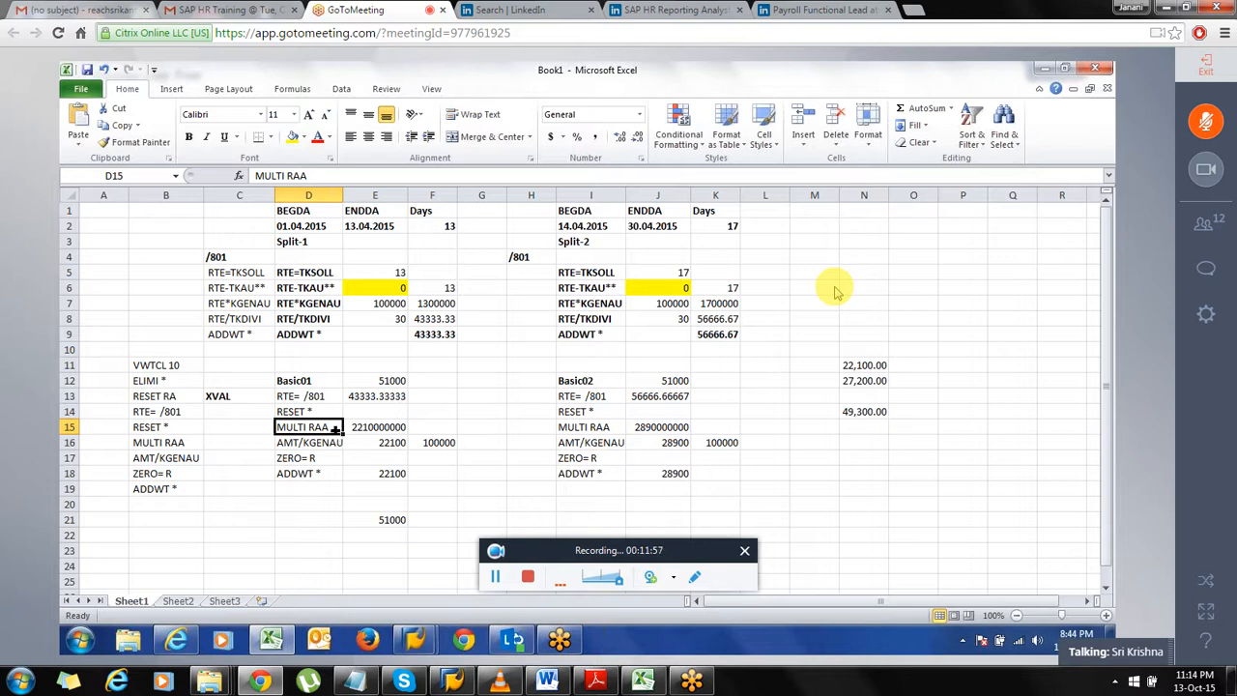
pyautogui.click(367, 434)
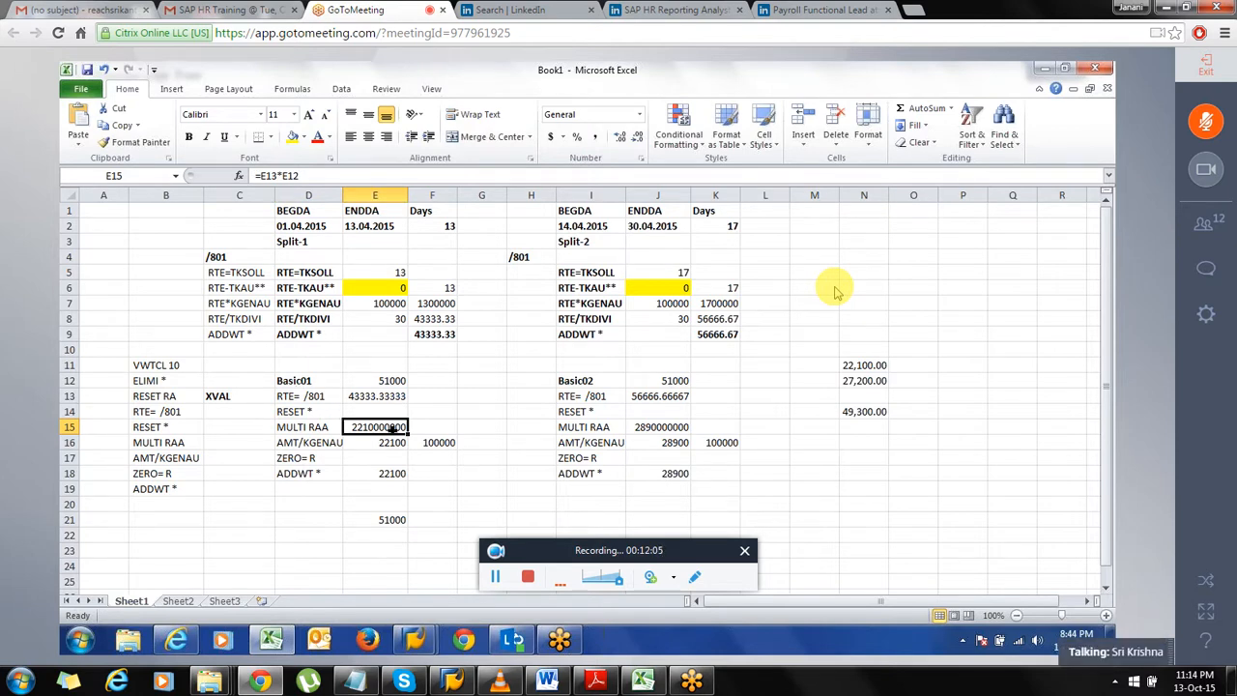
pyautogui.click(317, 431)
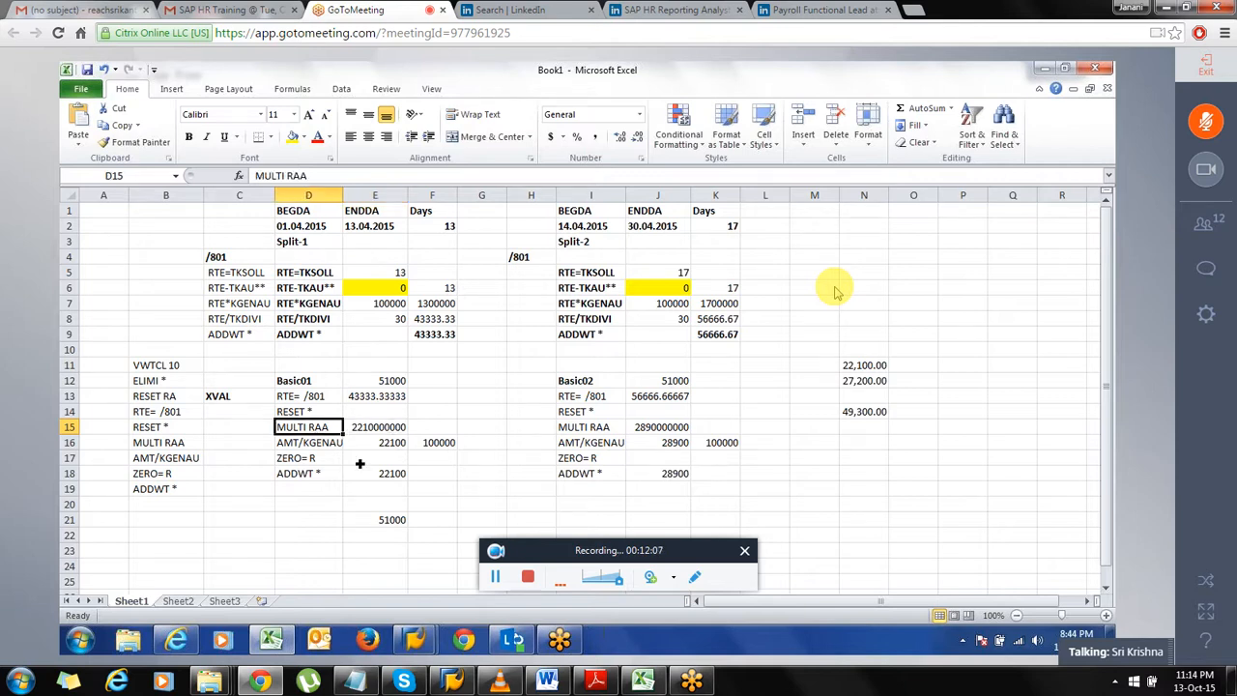
pyautogui.click(353, 397)
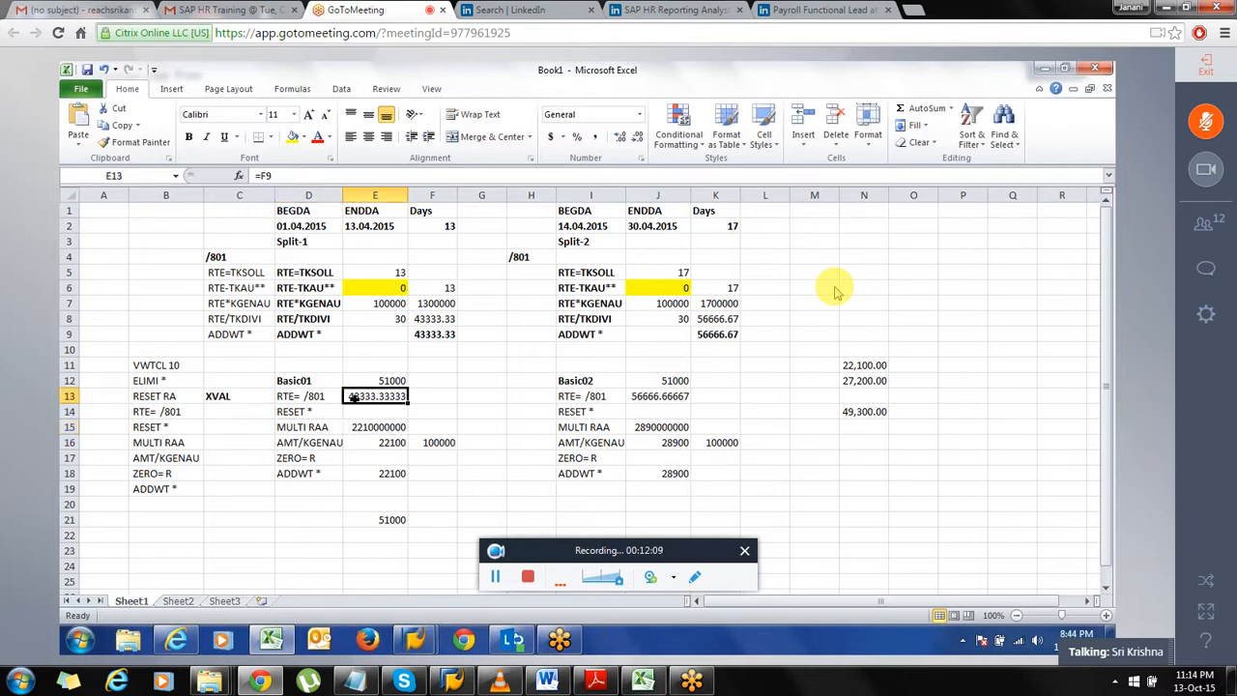
# Re-enter the Basic01 MULTI RAA formula in cell E15 as =E13*E12
pyautogui.click(371, 431)
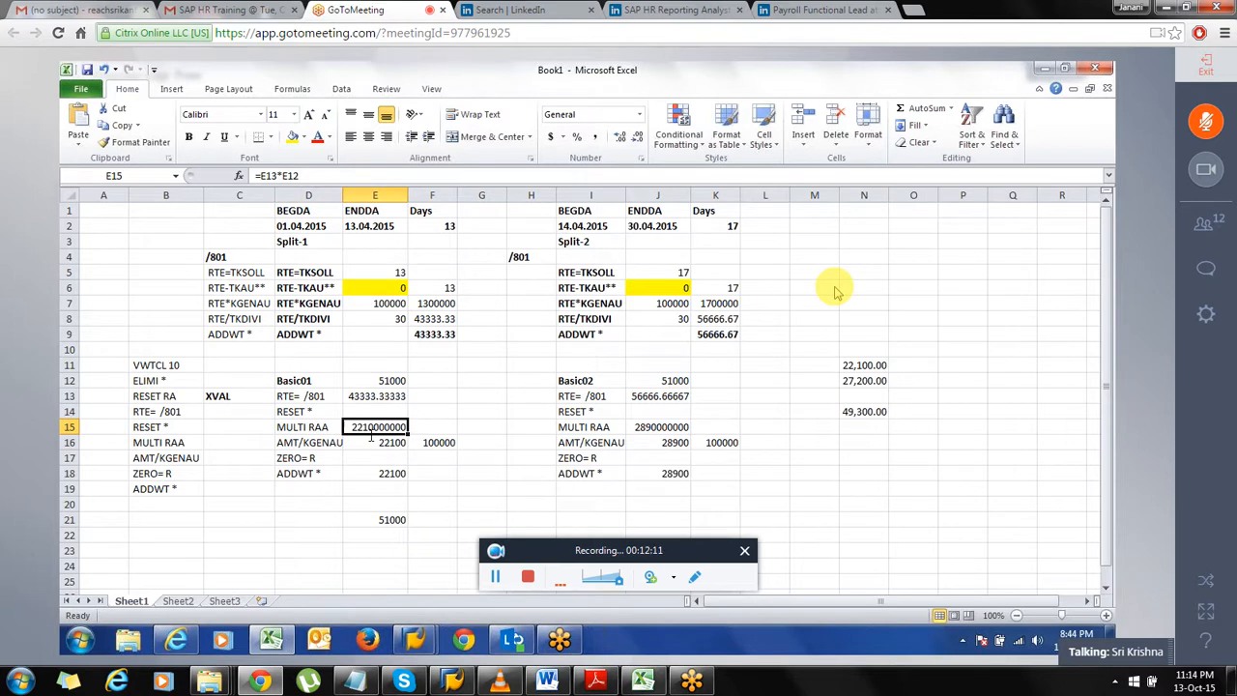
pyautogui.write('=')
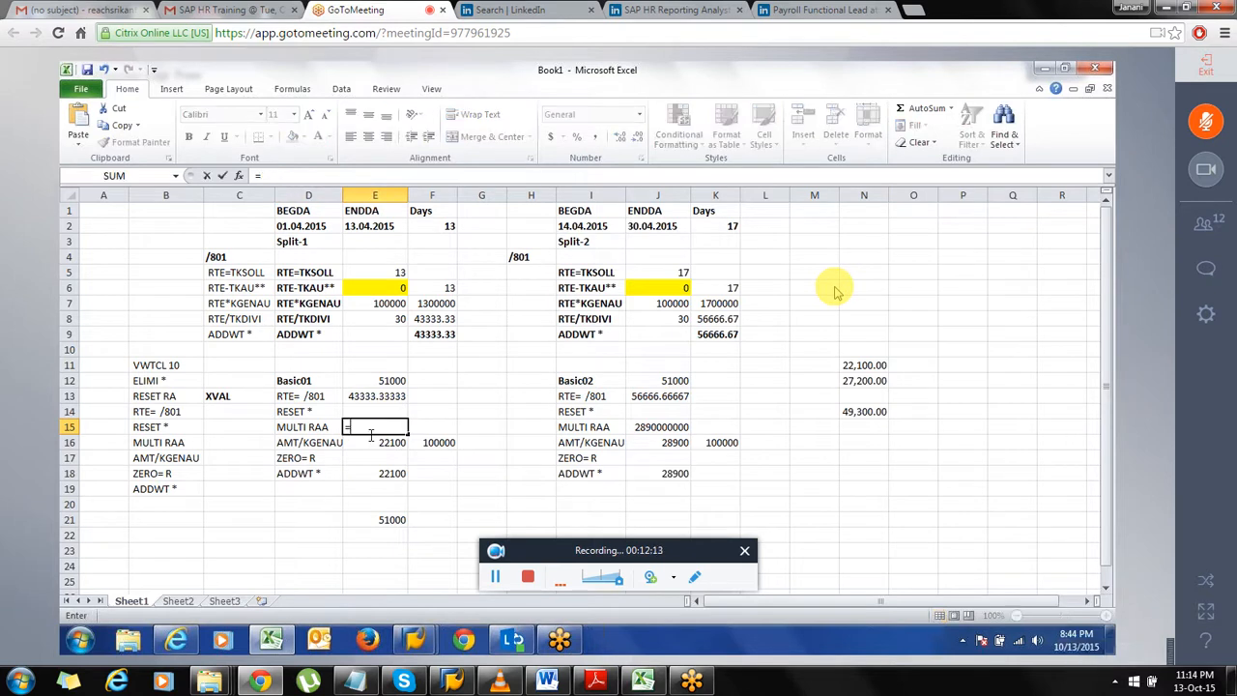
pyautogui.press('Up')
pyautogui.press('Up')
pyautogui.write('*')
pyautogui.press('Up')
pyautogui.press('Up')
pyautogui.press('Up')
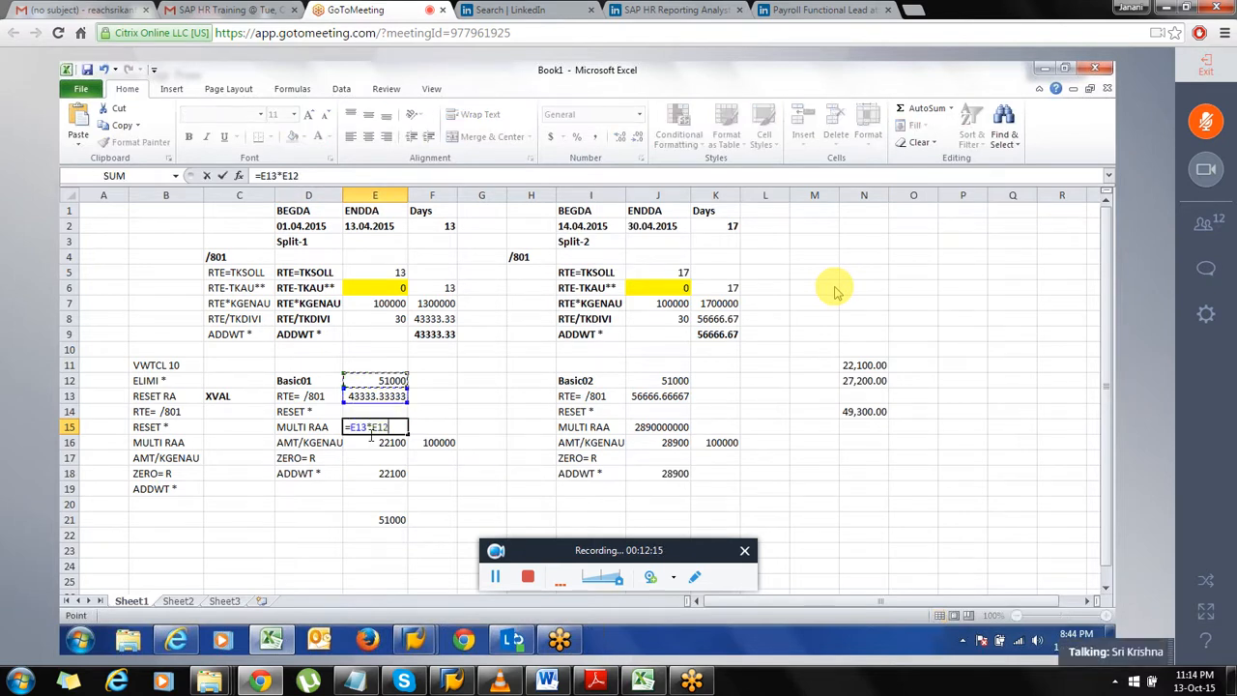
pyautogui.hotkey('ctrl', 'Return')
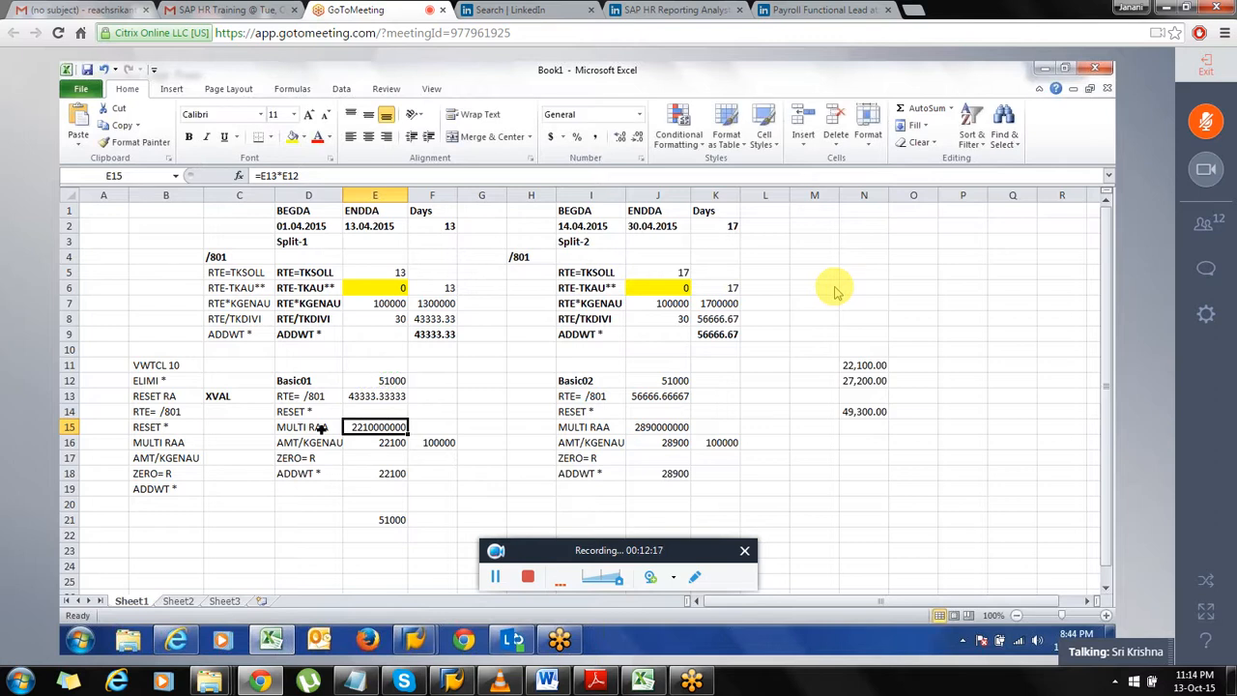
# Examine the Basic01 MULTI RAA and AMT/KGENAU operations and the division formula in cell E16
pyautogui.click(319, 427)
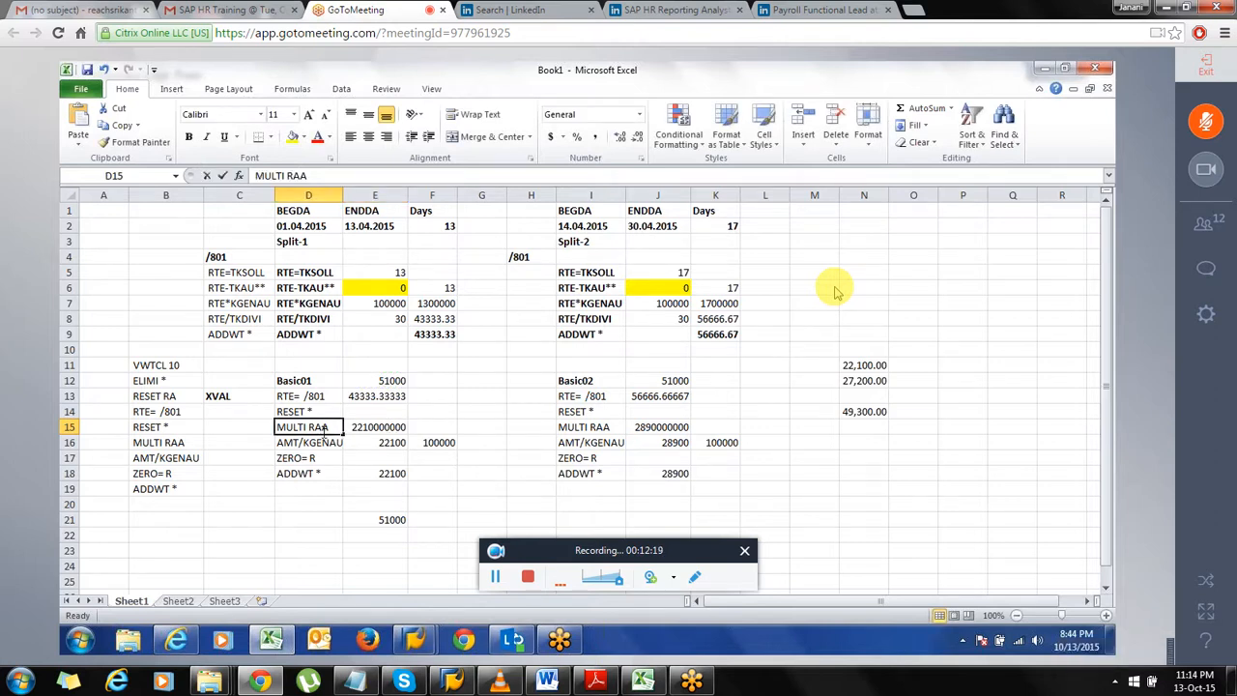
pyautogui.doubleClick(322, 431)
pyautogui.moveTo(328, 430); pyautogui.dragTo(321, 430)
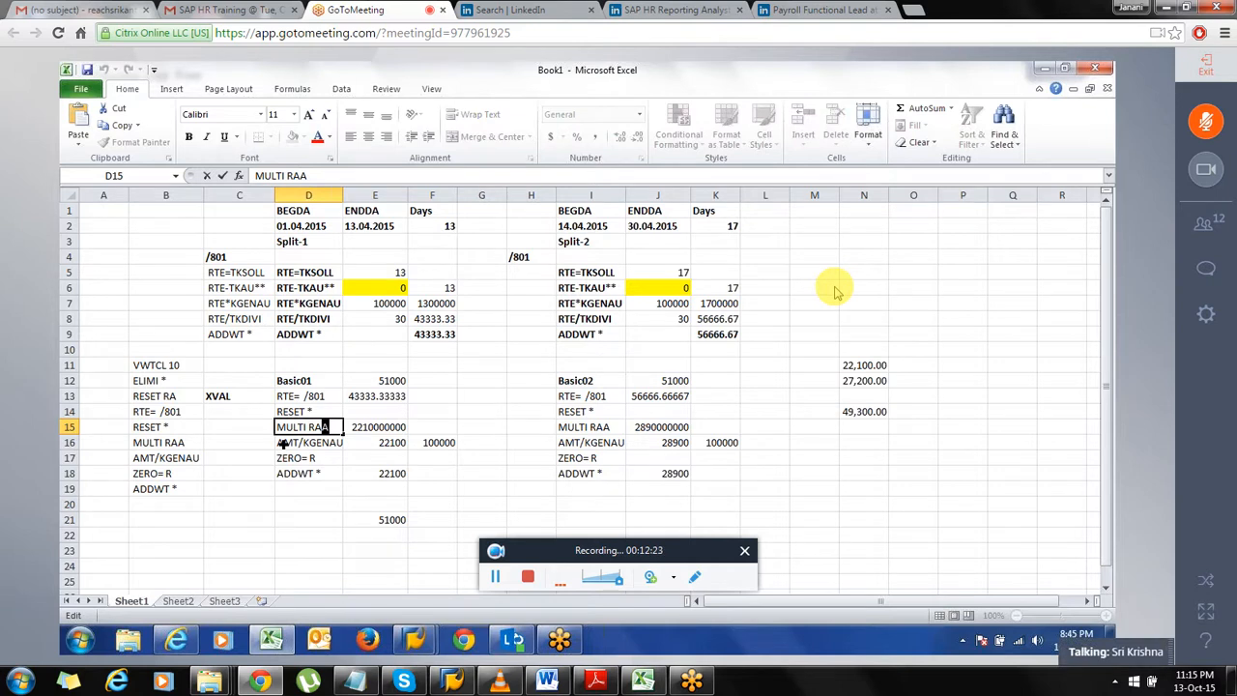
pyautogui.click(280, 443)
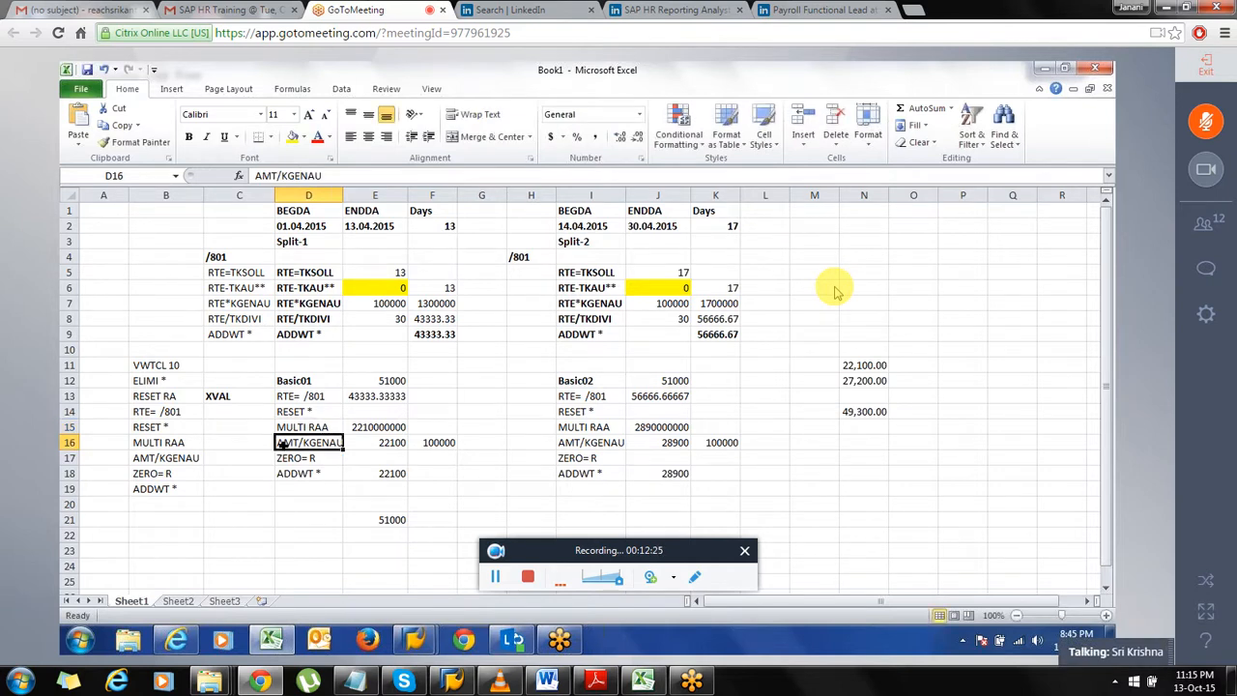
pyautogui.click(288, 397)
pyautogui.click(287, 443)
pyautogui.doubleClick(297, 443)
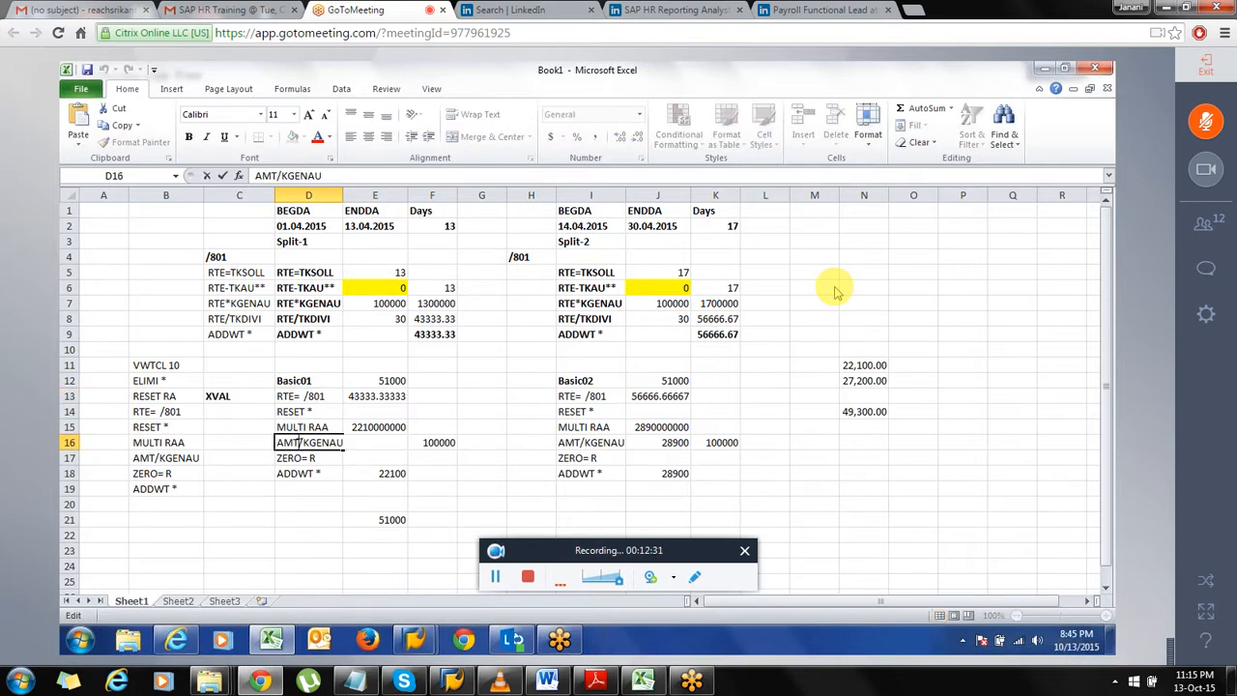
pyautogui.moveTo(297, 442); pyautogui.dragTo(267, 444)
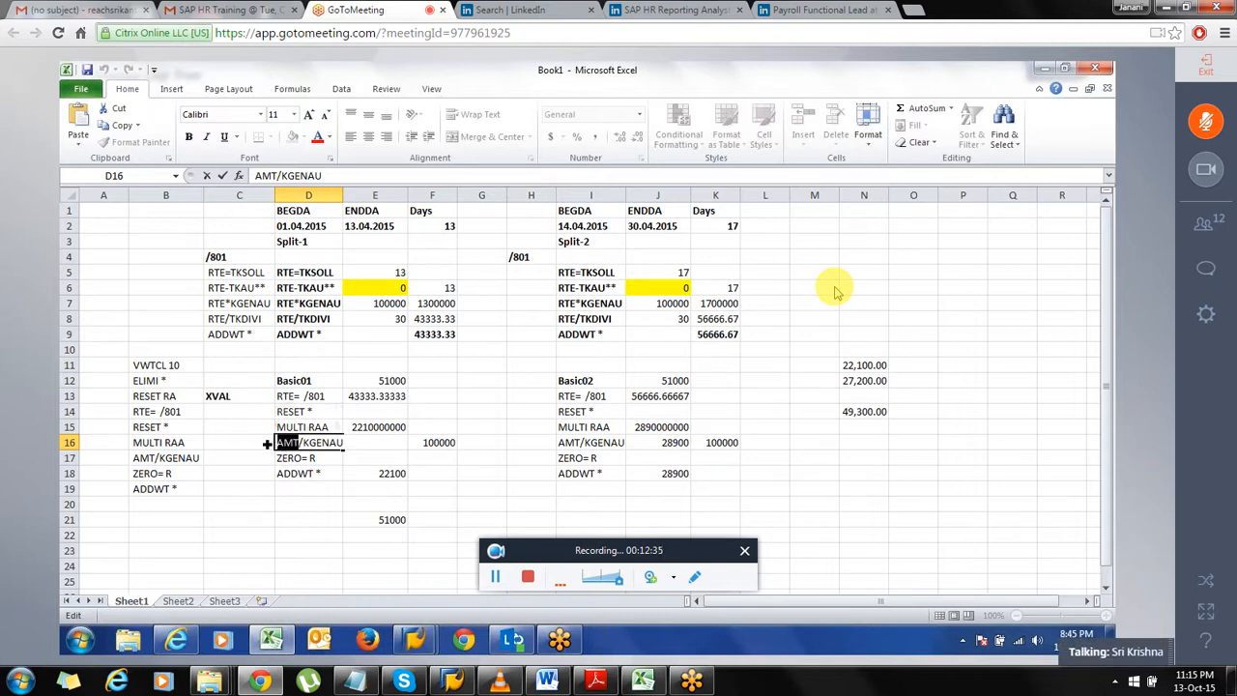
pyautogui.click(302, 443)
pyautogui.moveTo(303, 443); pyautogui.dragTo(344, 445)
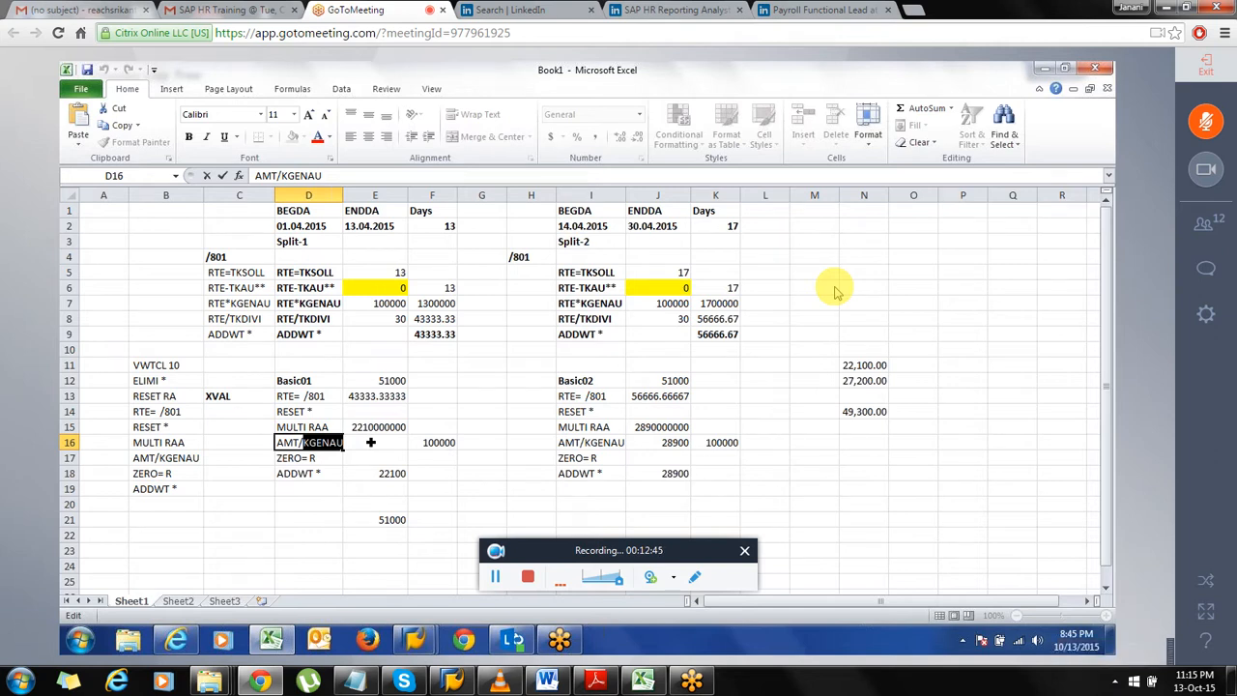
pyautogui.click(370, 441)
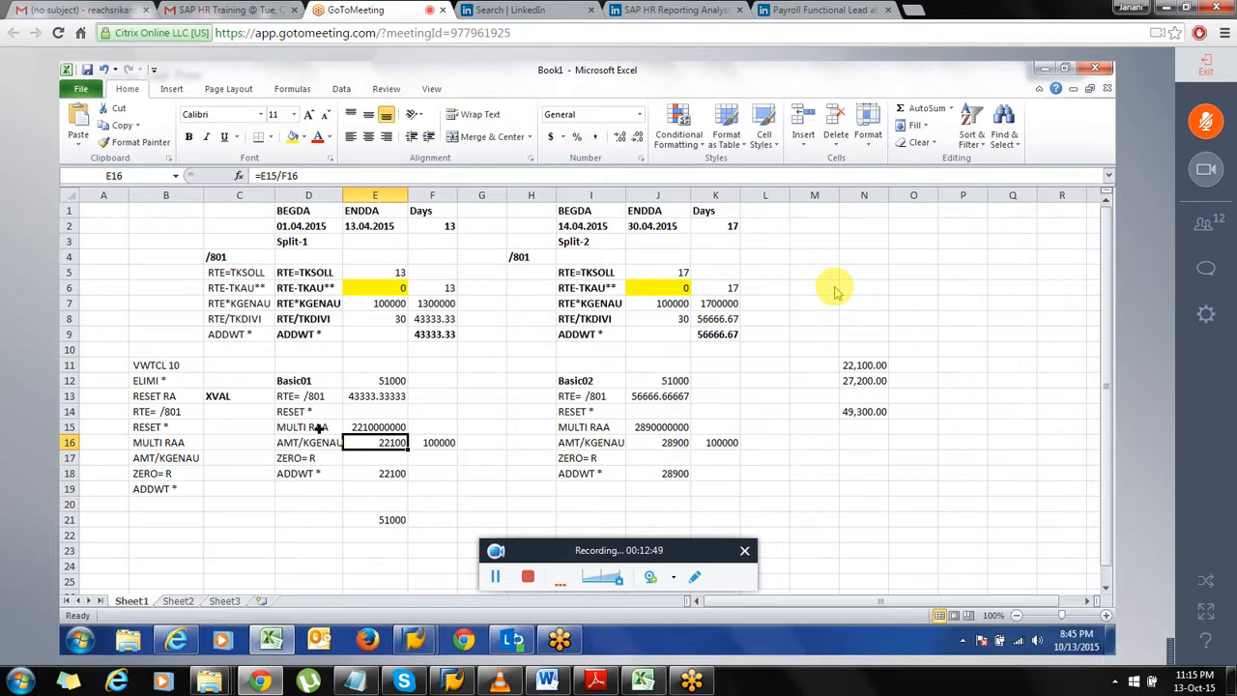
# Review the Basic01 operation sequence from MULTI RAA through ZERO= R to ADDWT * in column D
pyautogui.click(326, 428)
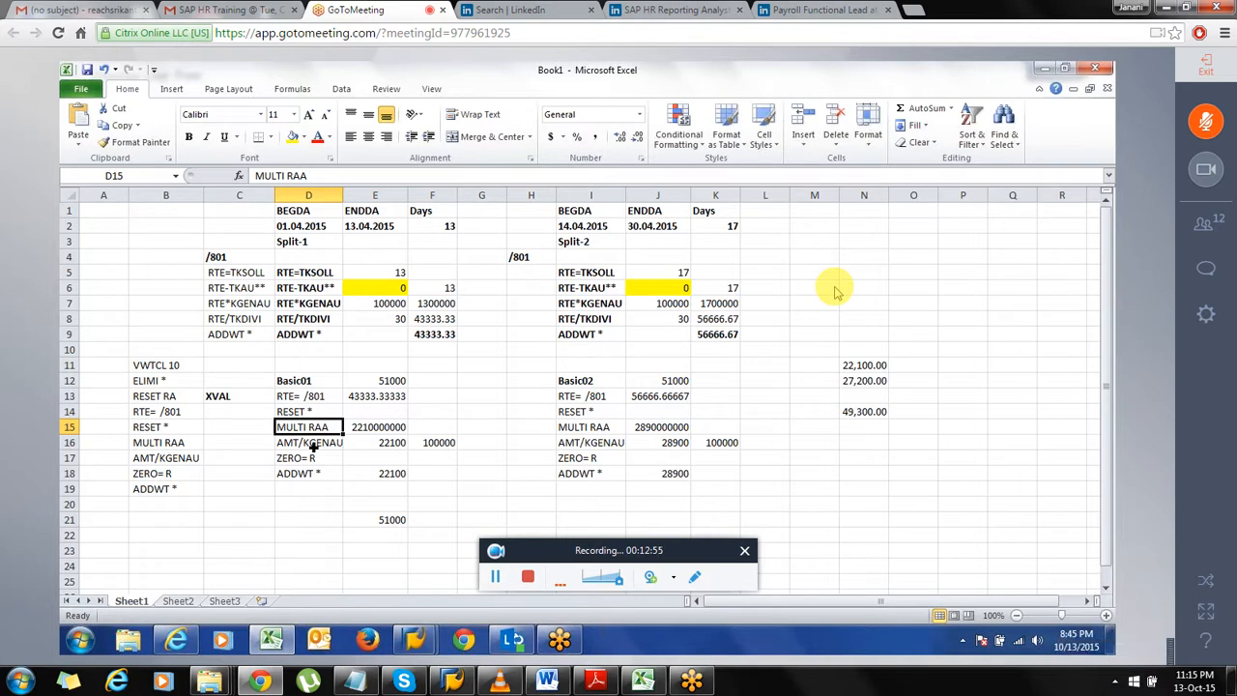
pyautogui.click(307, 458)
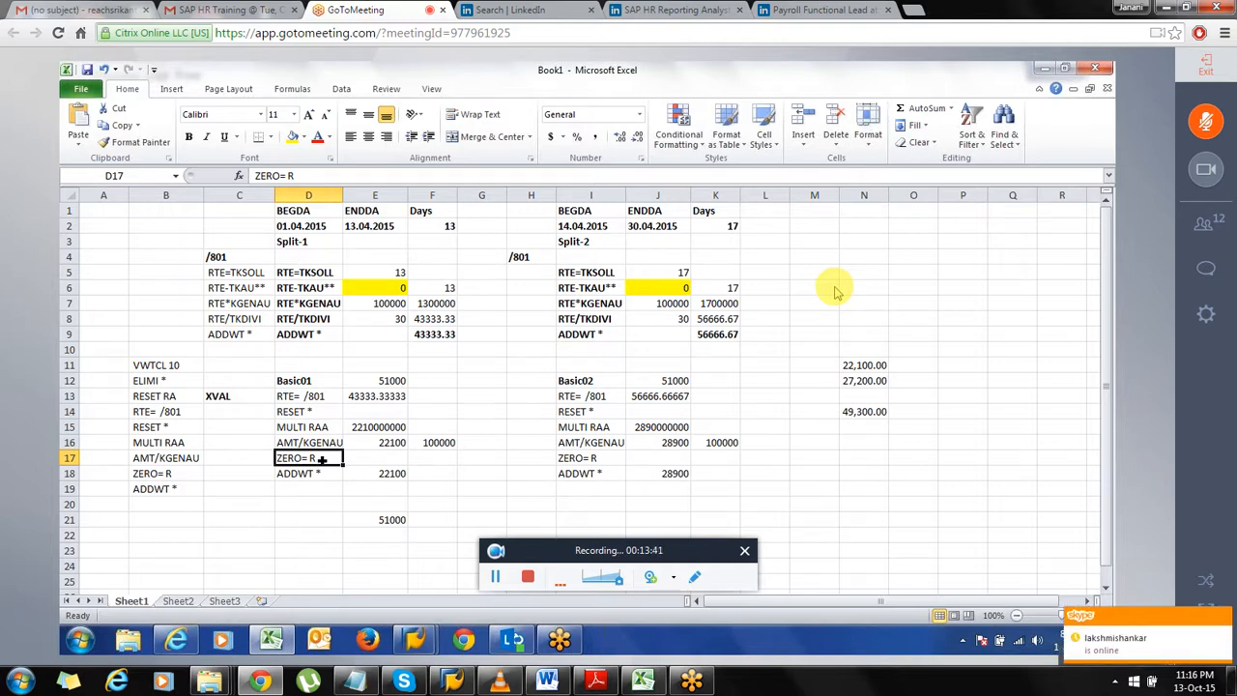
pyautogui.click(320, 475)
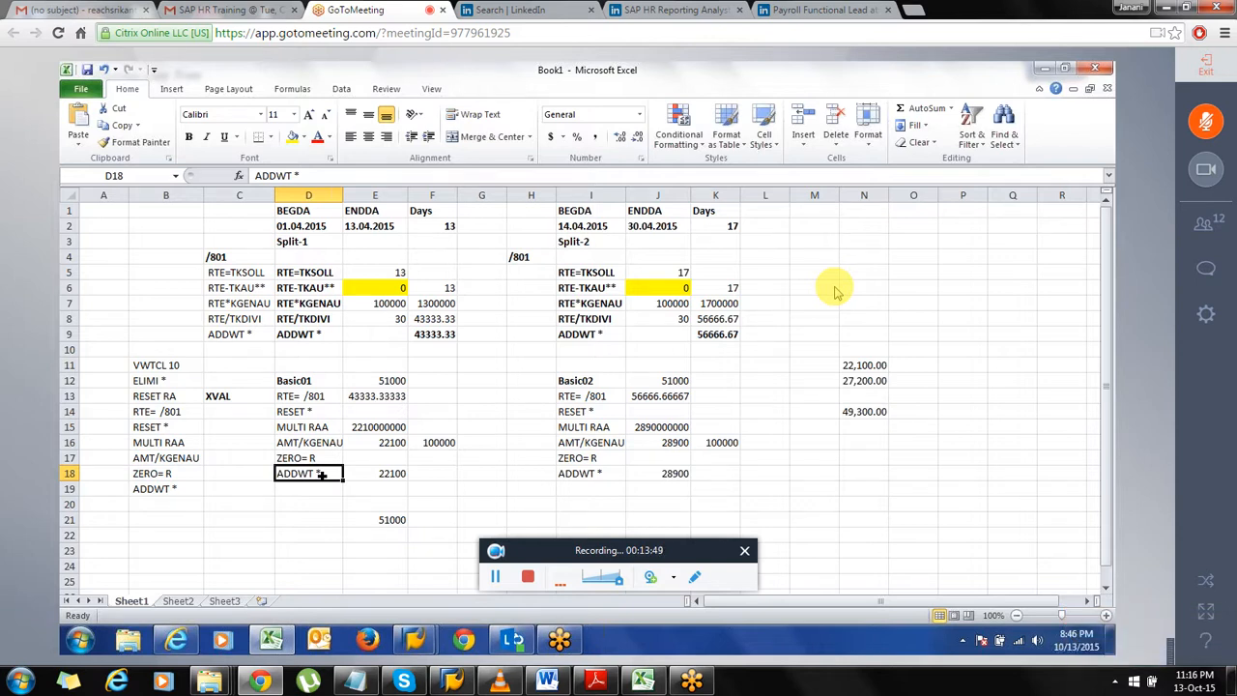
# Switch from Excel to the SAP payroll log tree and collapse the XVAL P10 Valuate pay elements node
pyautogui.press('alt')
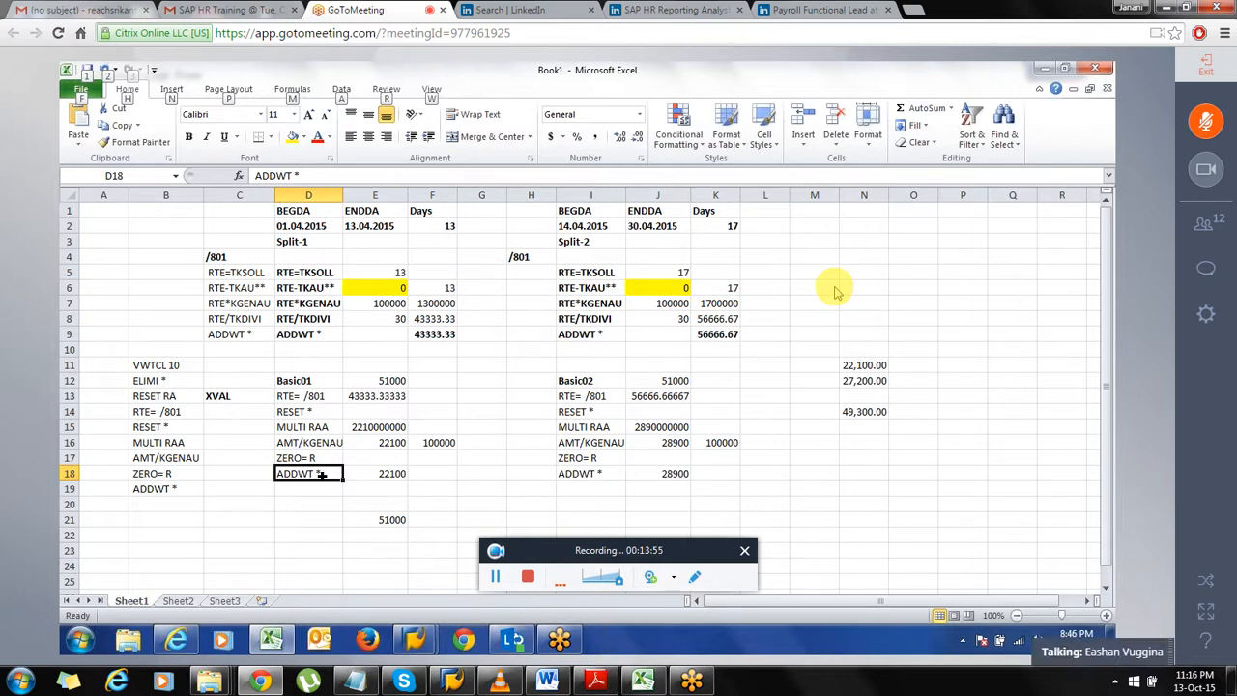
pyautogui.hotkey('alt', 'Tab')
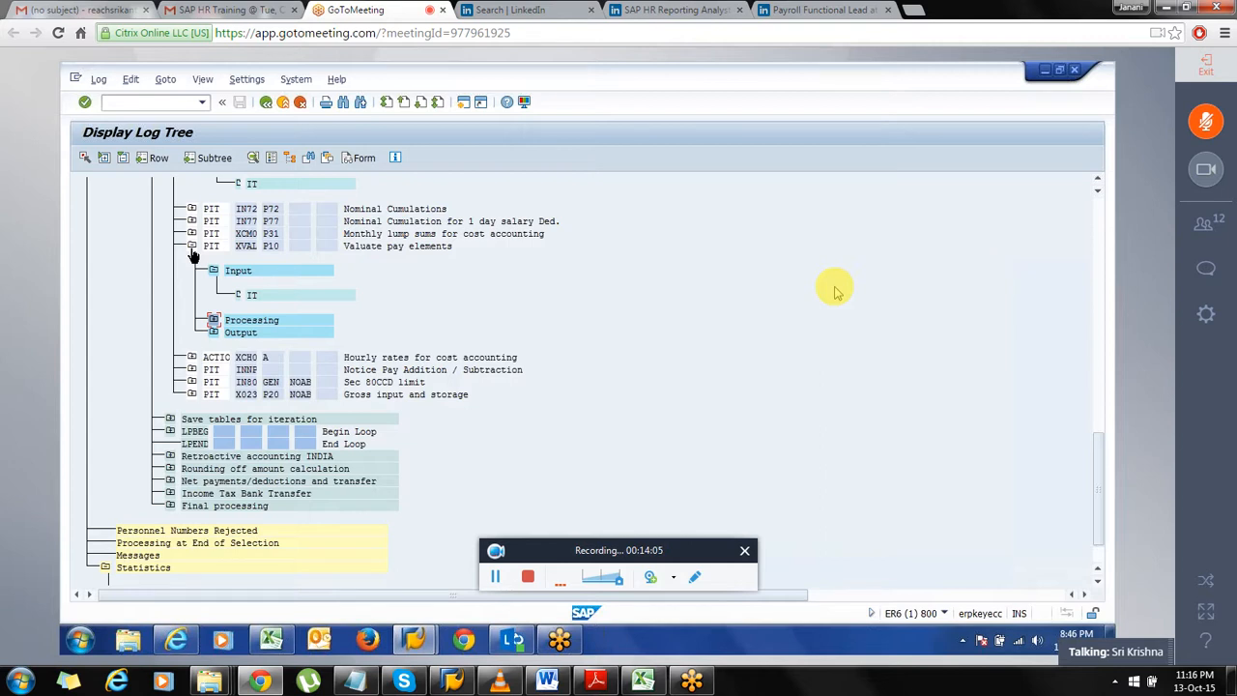
pyautogui.click(192, 247)
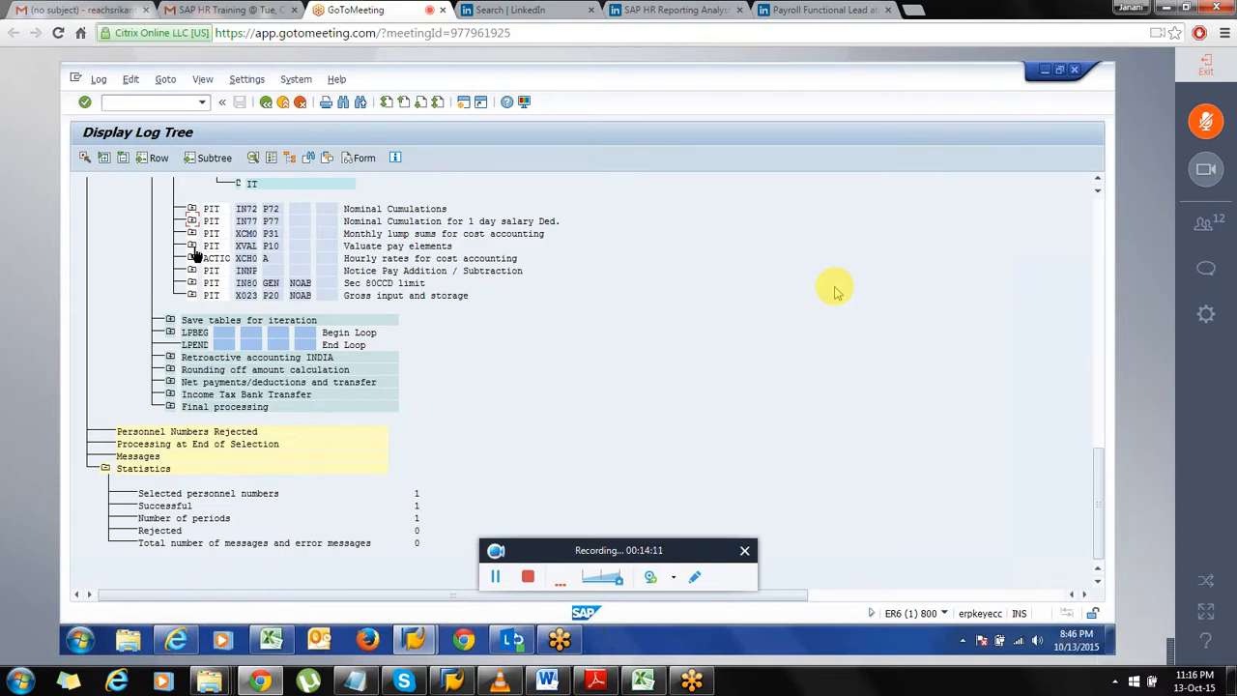
pyautogui.scroll(15, 294, 486)
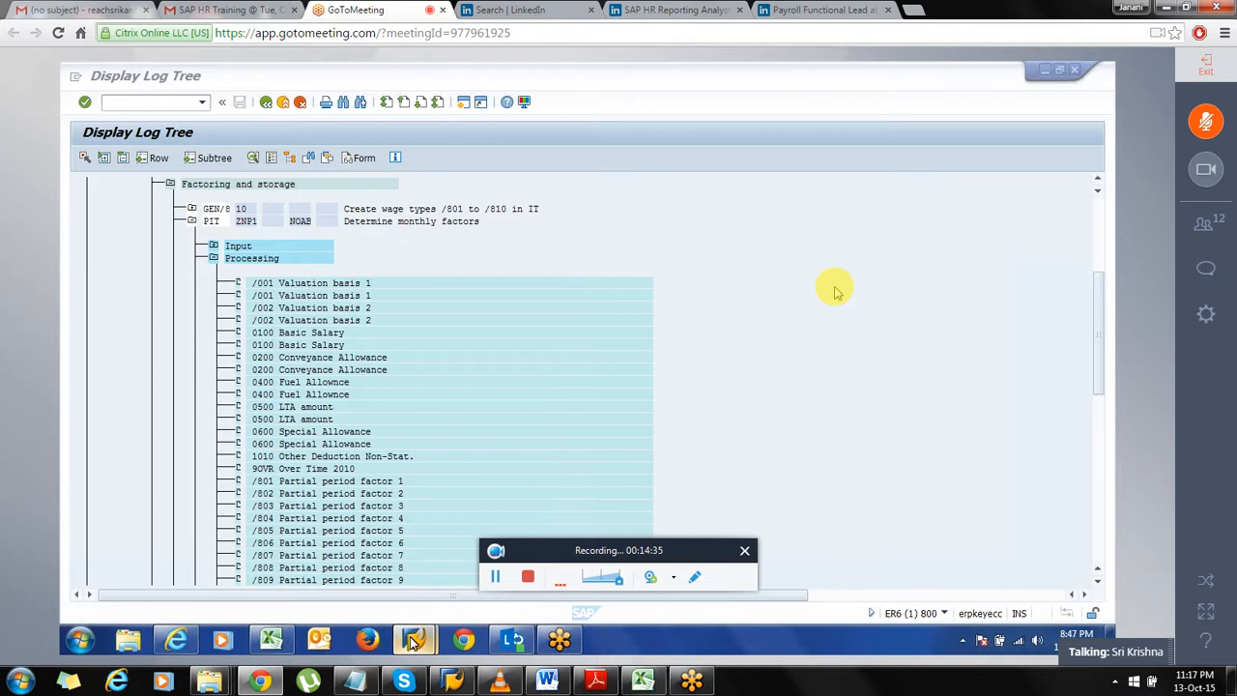
pyautogui.moveTo(413, 643)
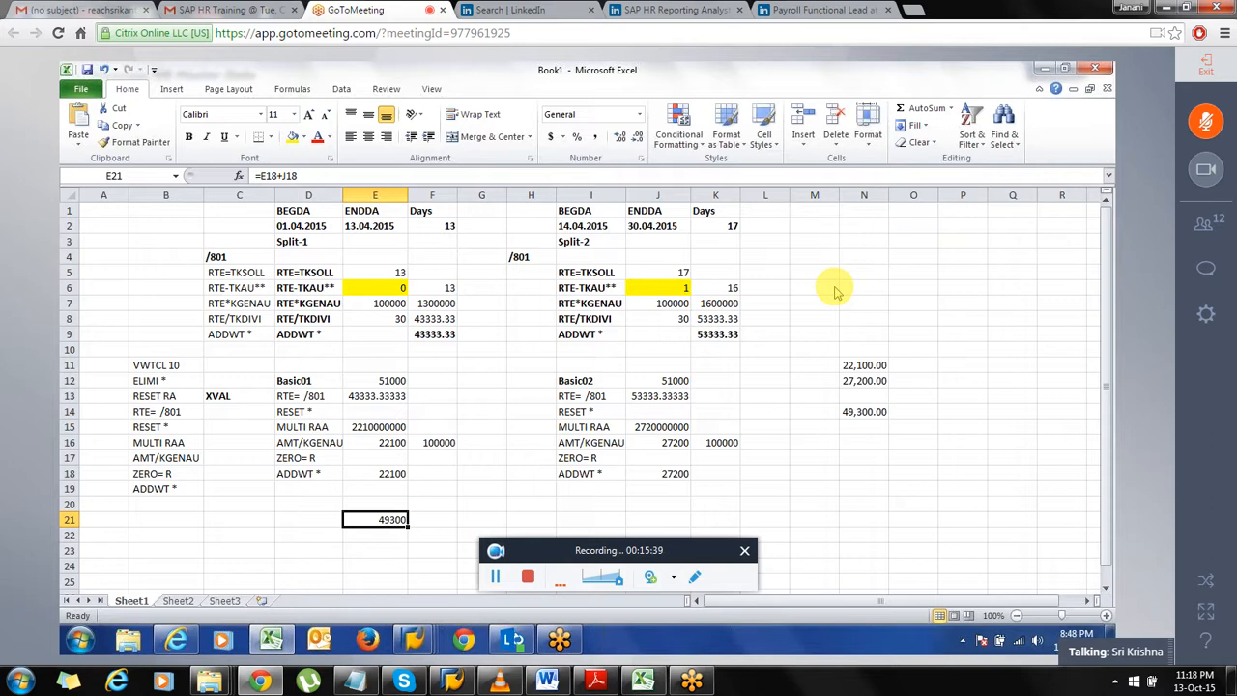
pyautogui.hotkey('alt', 'Tab')
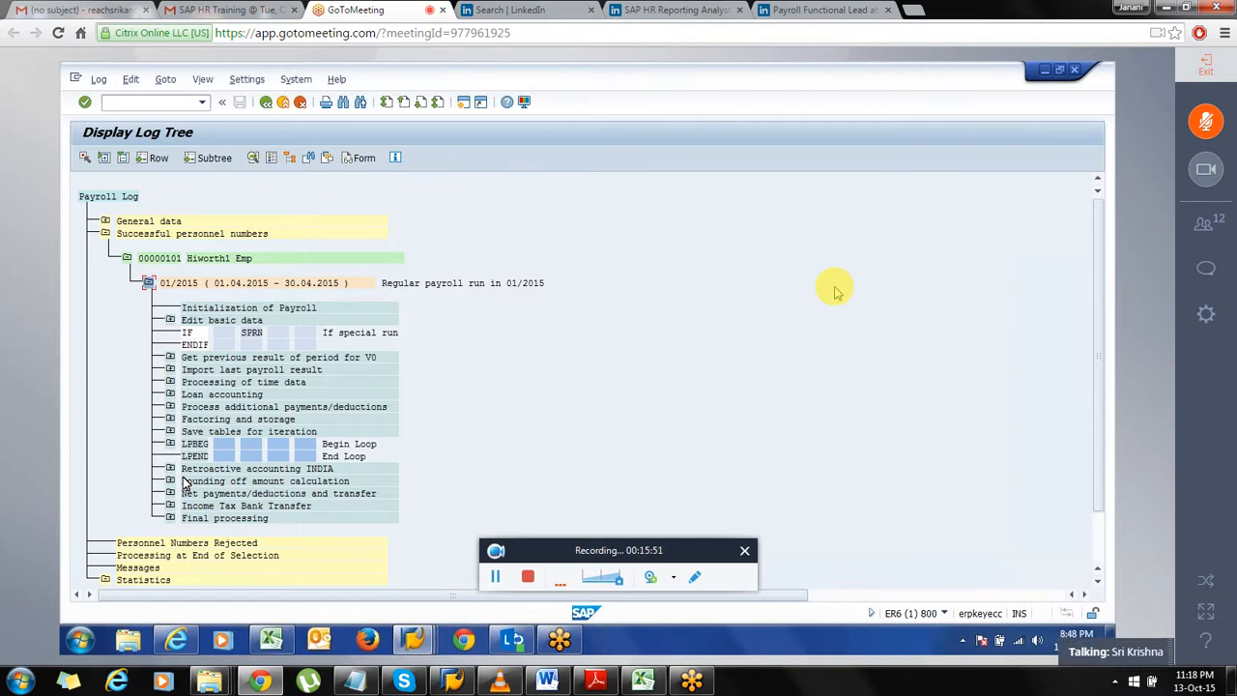
# Set both the start and end dates of the Leave Without Pay absence to 13.04.2015
pyautogui.doubleClick(193, 355)
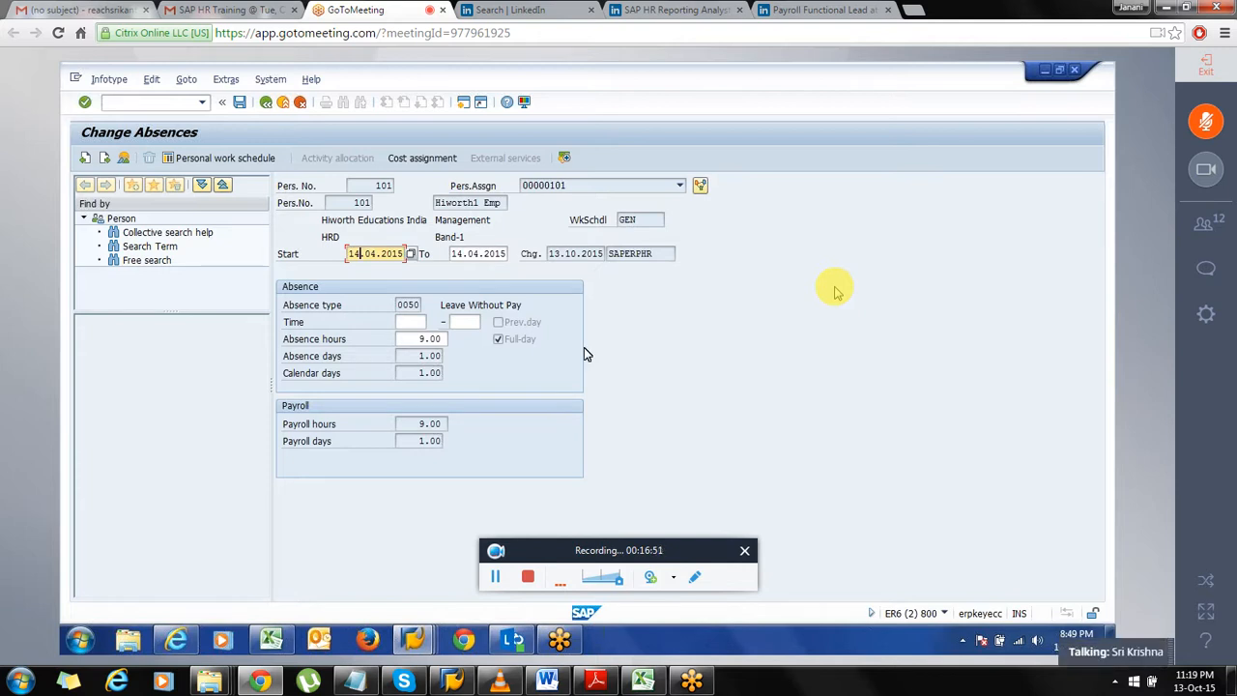
pyautogui.press('BackSpace')
pyautogui.write('3')
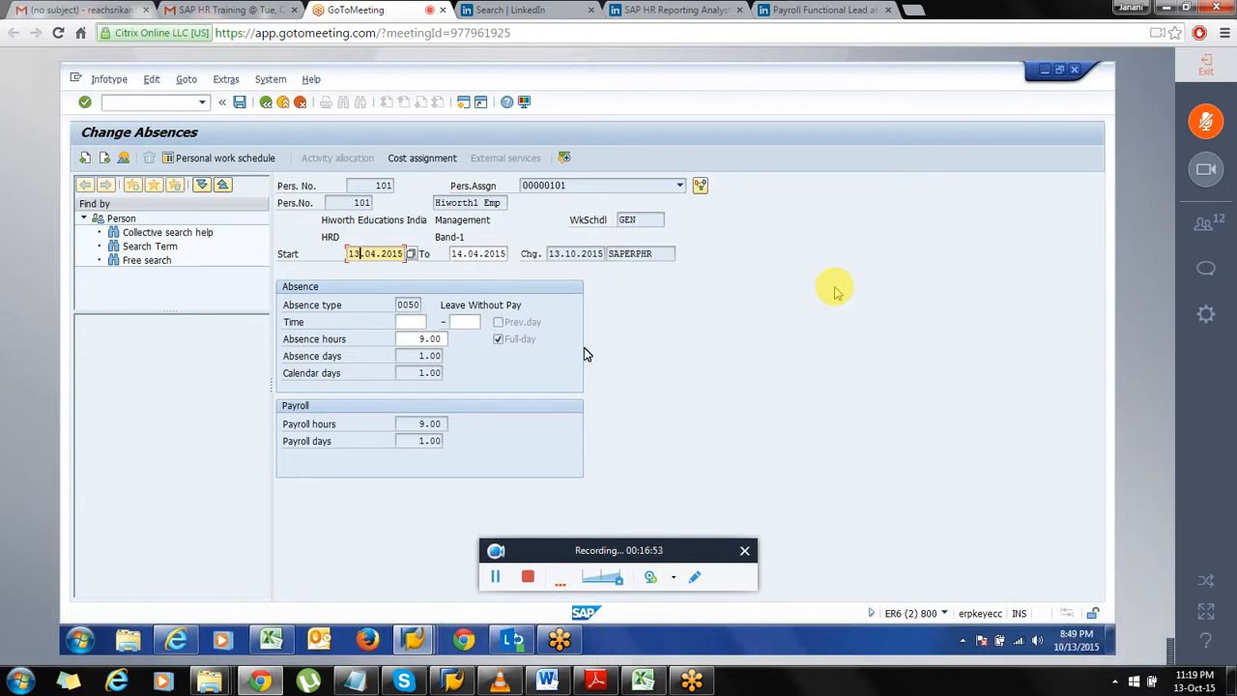
pyautogui.press('Tab')
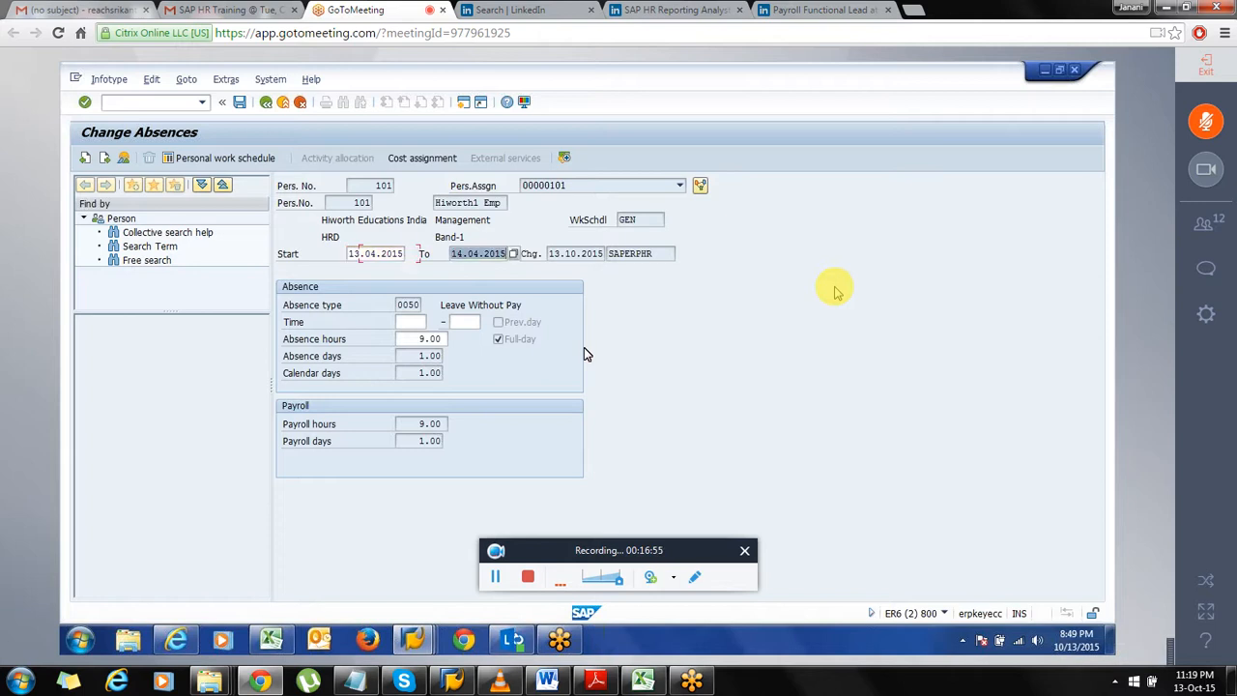
pyautogui.press('Left')
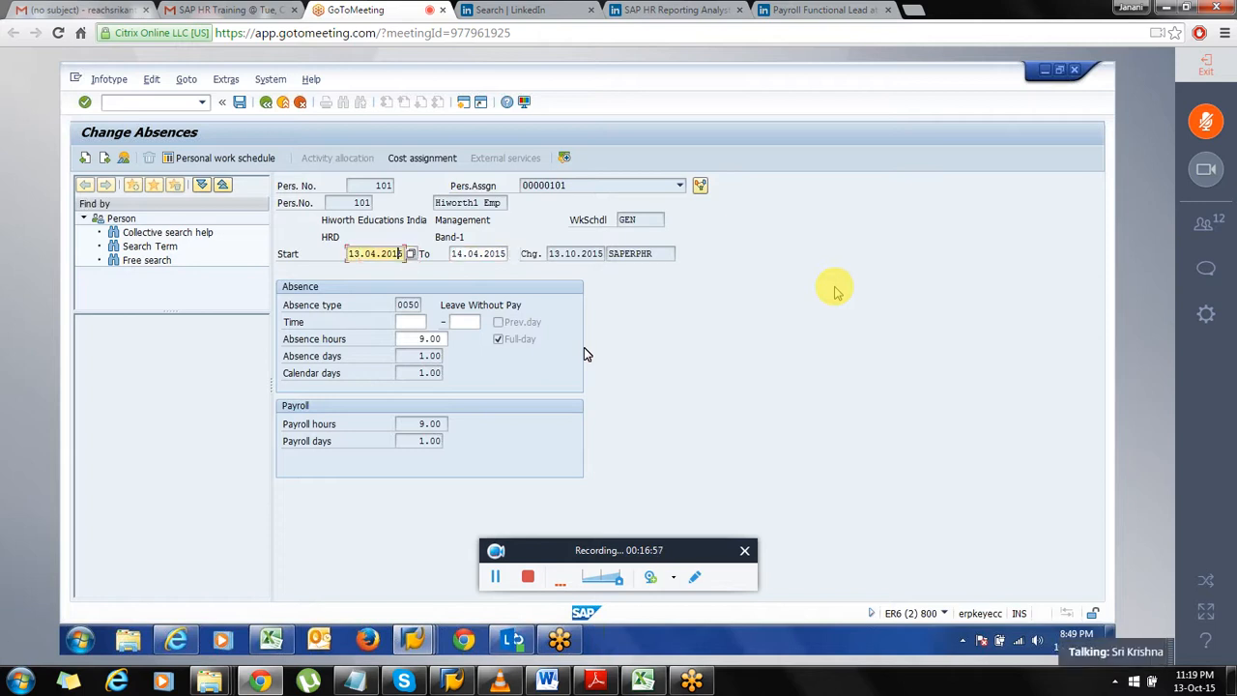
pyautogui.press('Tab')
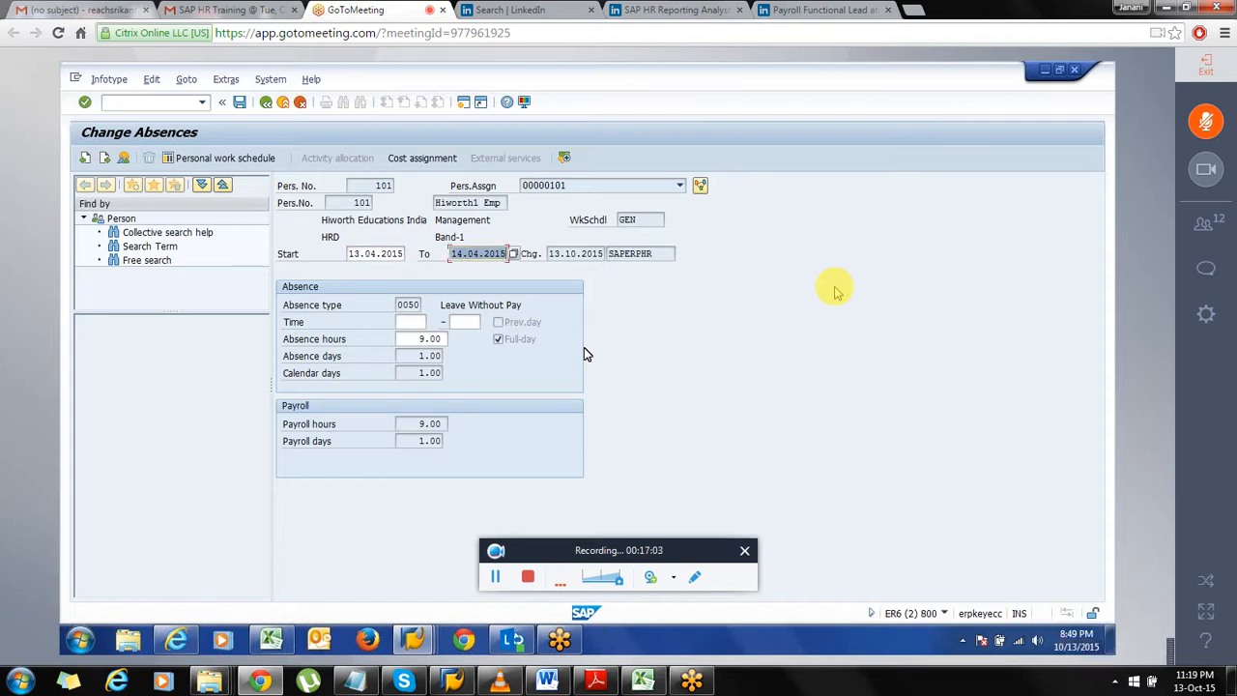
pyautogui.write('13.04.2015')
pyautogui.press('Return')
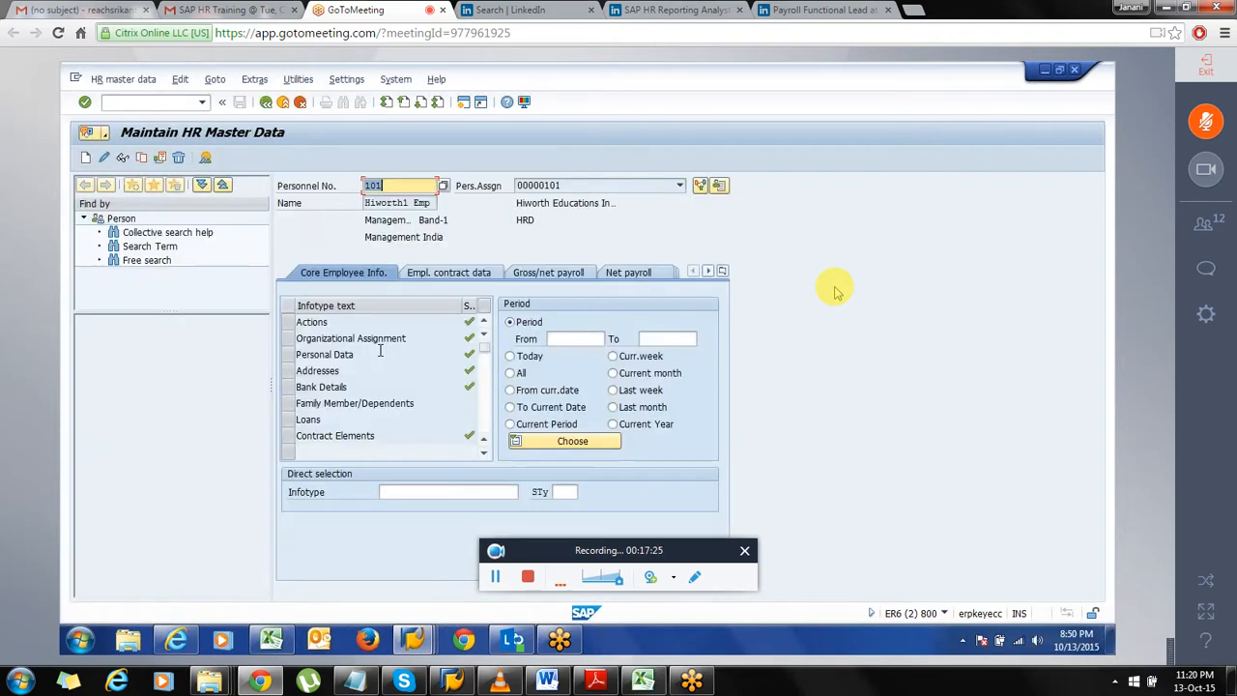
# Switch to the India payroll driver and run payroll for area 1M, period 1 2015, with schema 6N00
pyautogui.click(414, 639)
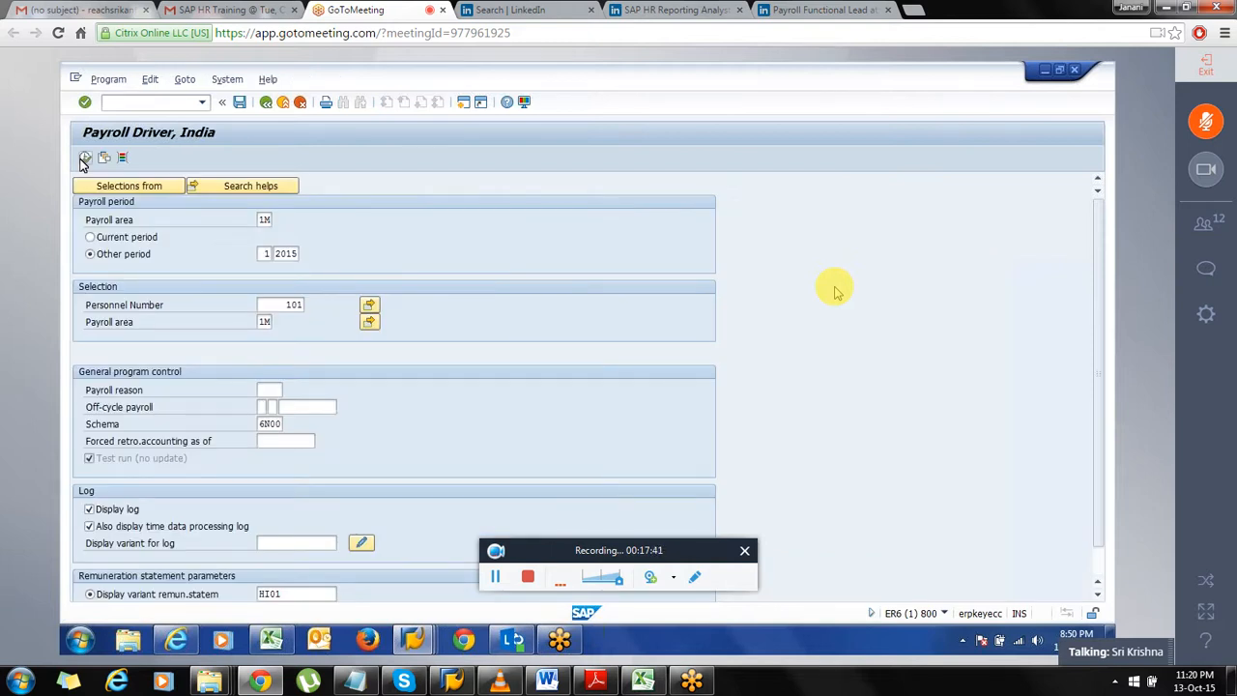
pyautogui.click(85, 158)
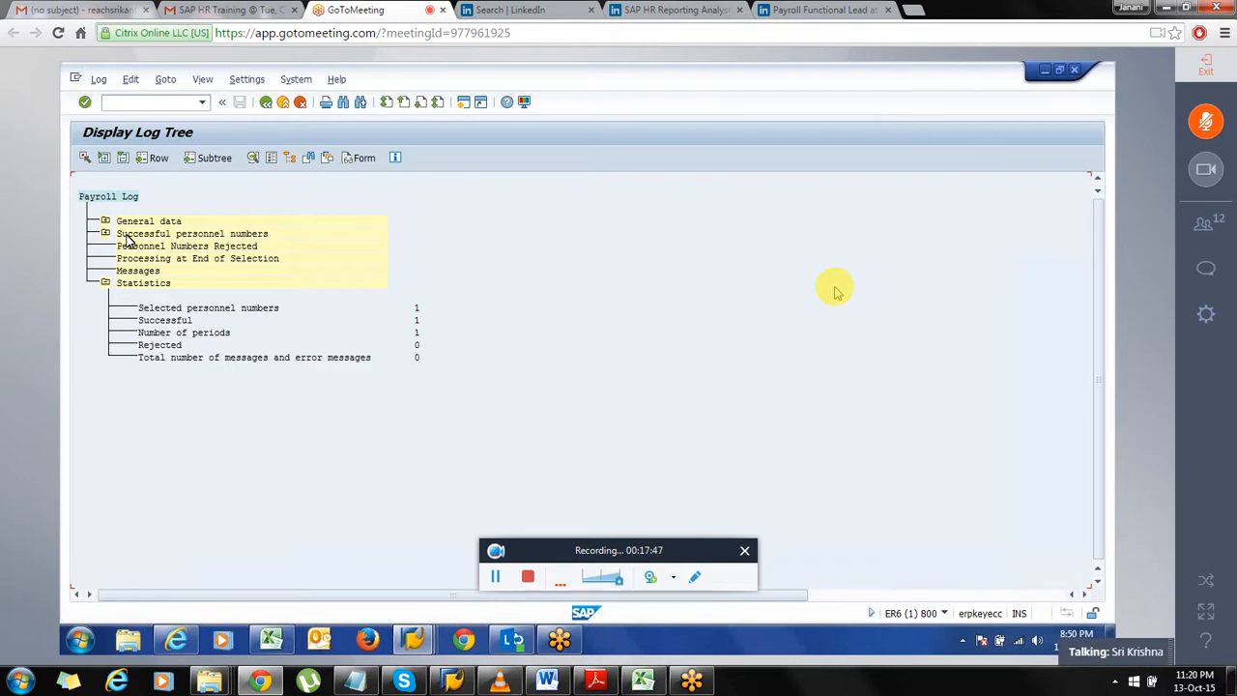
# Expand the new payroll log through Factoring and storage to rule ZNP1 and examine the /801 factors in table IT
pyautogui.click(105, 234)
pyautogui.click(126, 258)
pyautogui.click(148, 283)
pyautogui.click(170, 419)
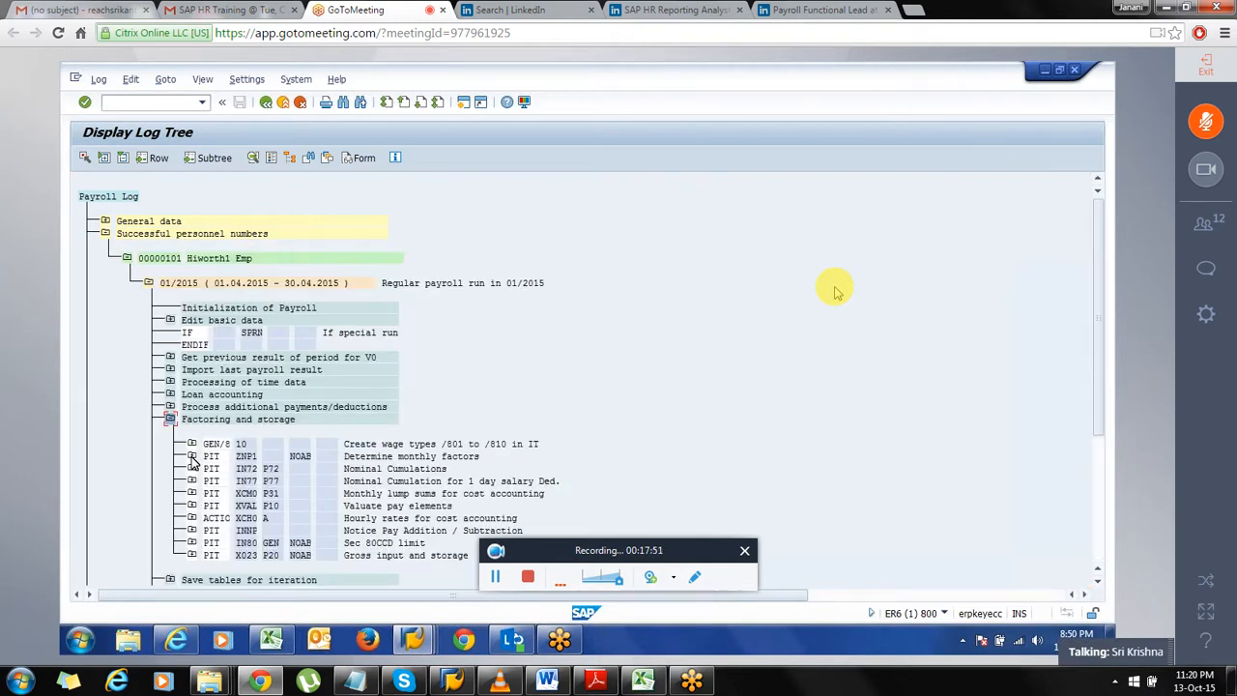
pyautogui.click(191, 457)
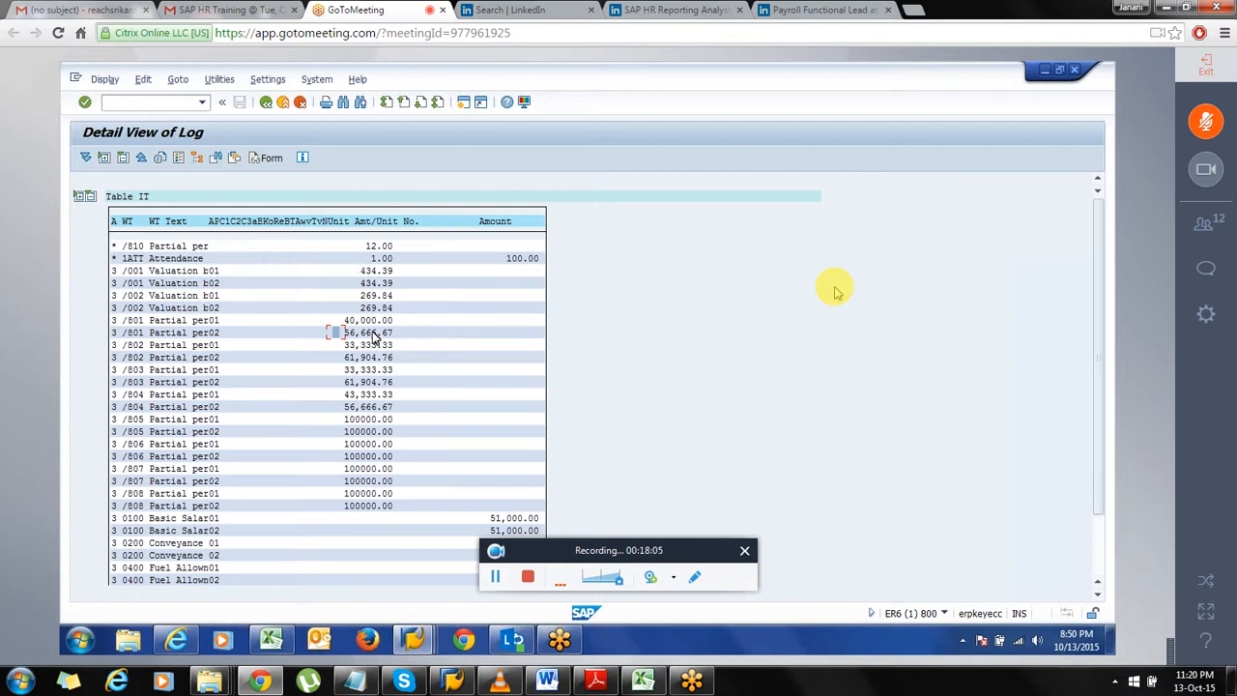
pyautogui.moveTo(346, 330); pyautogui.dragTo(400, 331)
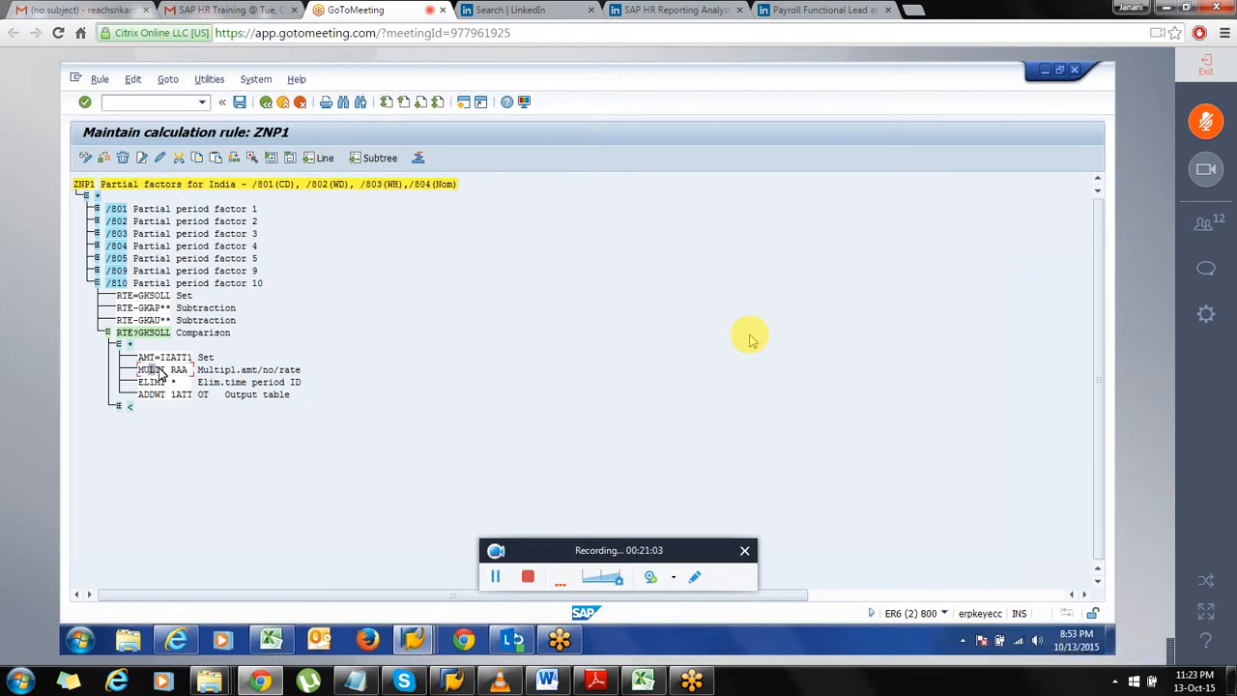
# Delete the MULTI RAA and ELIMI * lines from the /810 branch of calculation rule ZNP1
pyautogui.click(123, 160)
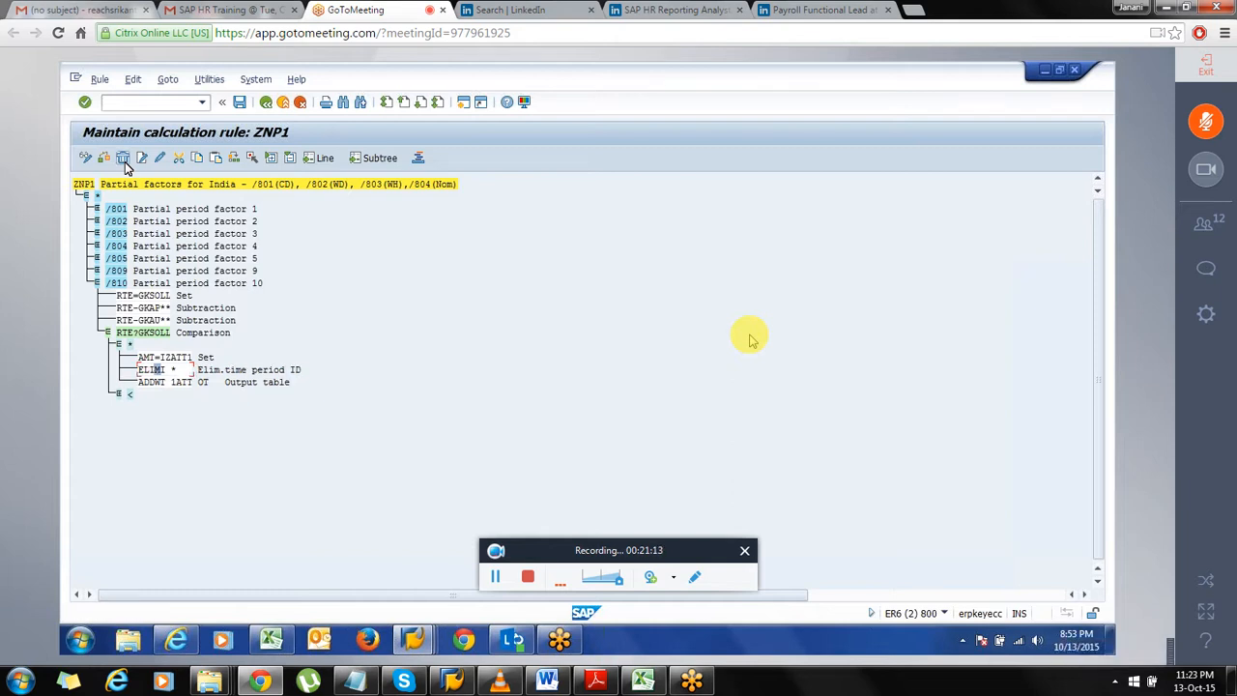
pyautogui.click(124, 163)
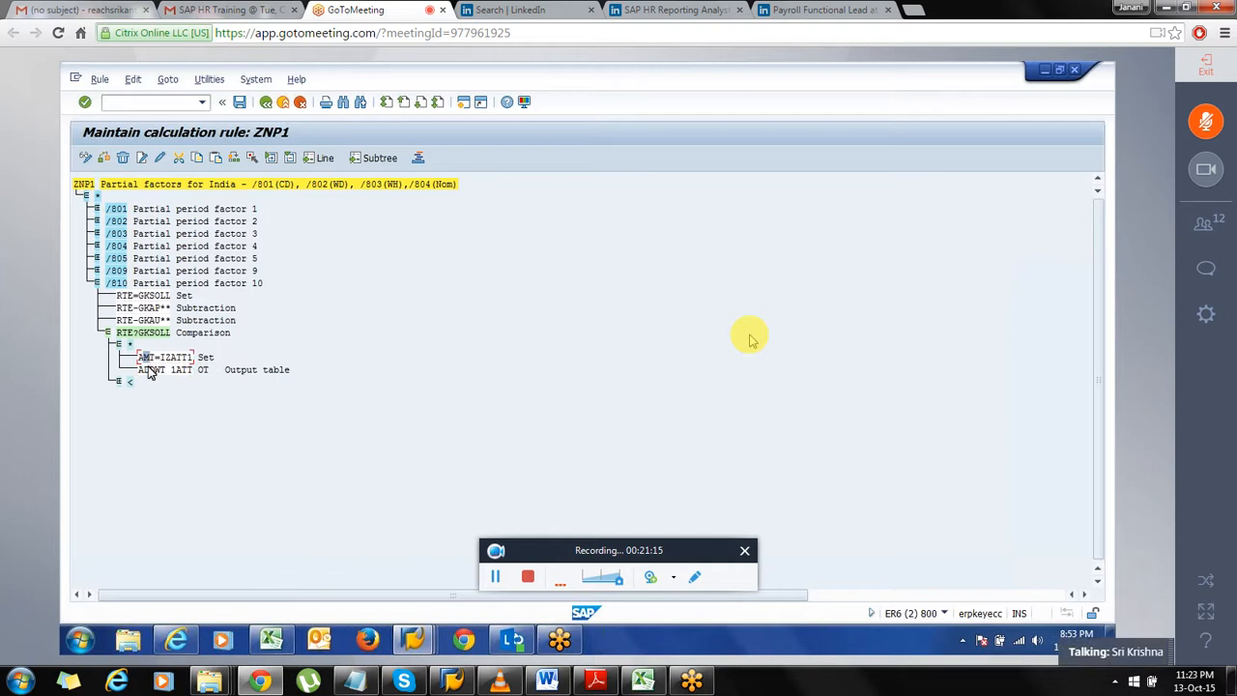
pyautogui.click(150, 373)
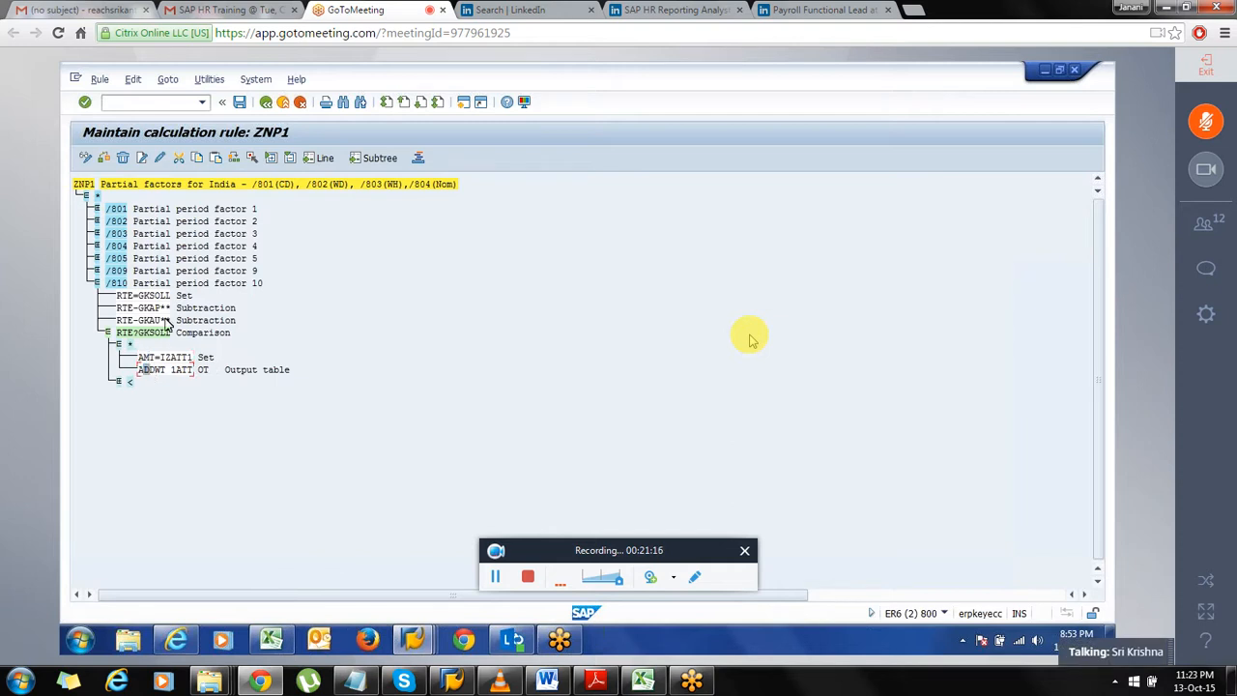
# Insert the operation RTE=TKSOLL below AMT=IZATT1 in the /810 branch of rule ZNP1
pyautogui.click(110, 285)
pyautogui.moveTo(116, 287); pyautogui.dragTo(125, 289)
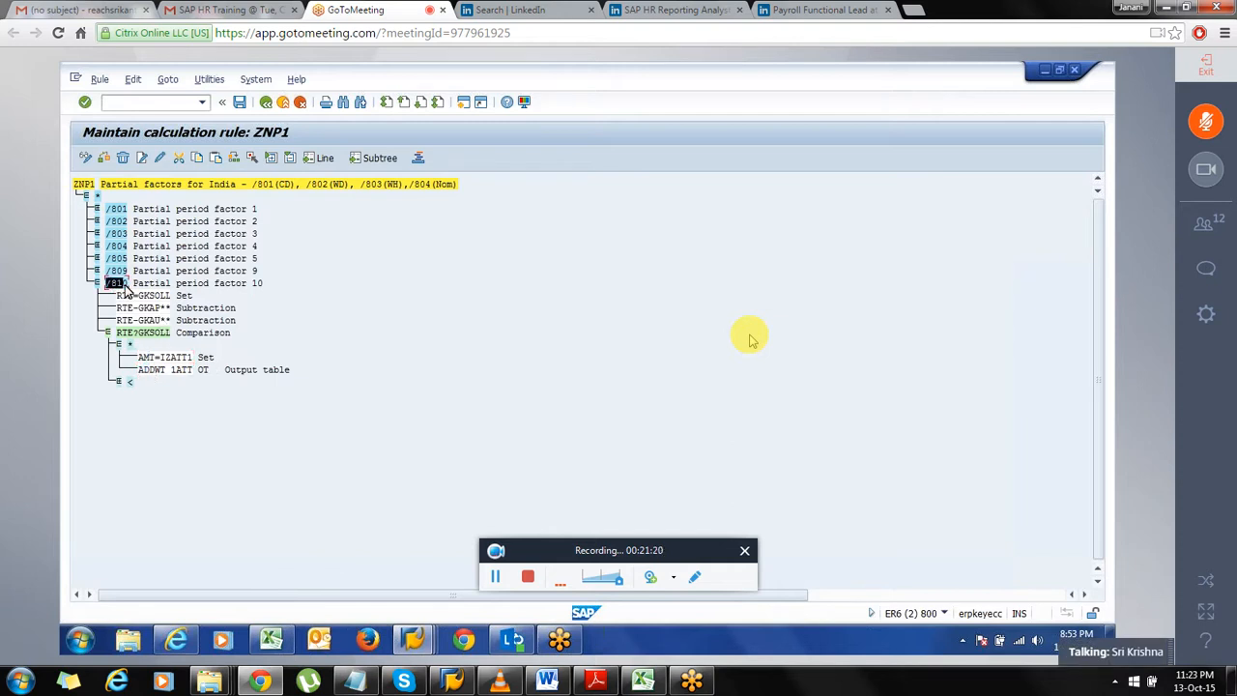
pyautogui.click(131, 345)
pyautogui.moveTo(139, 358); pyautogui.dragTo(157, 358)
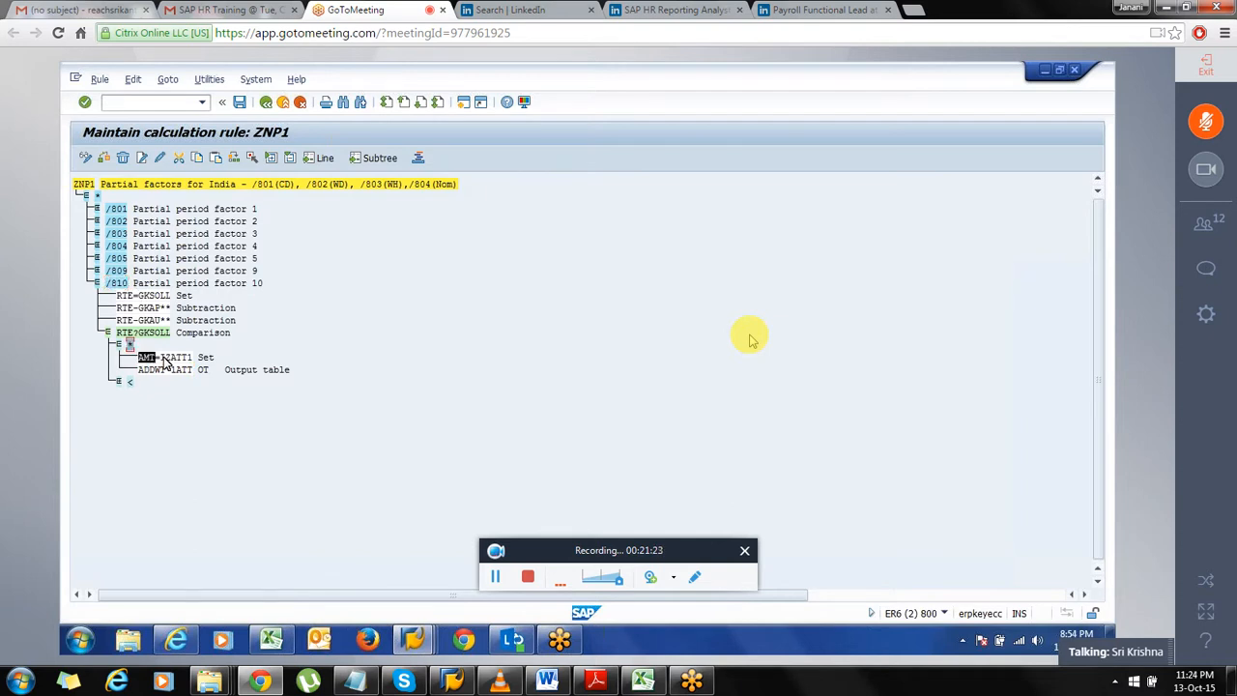
pyautogui.click(166, 361)
pyautogui.click(180, 362)
pyautogui.click(142, 158)
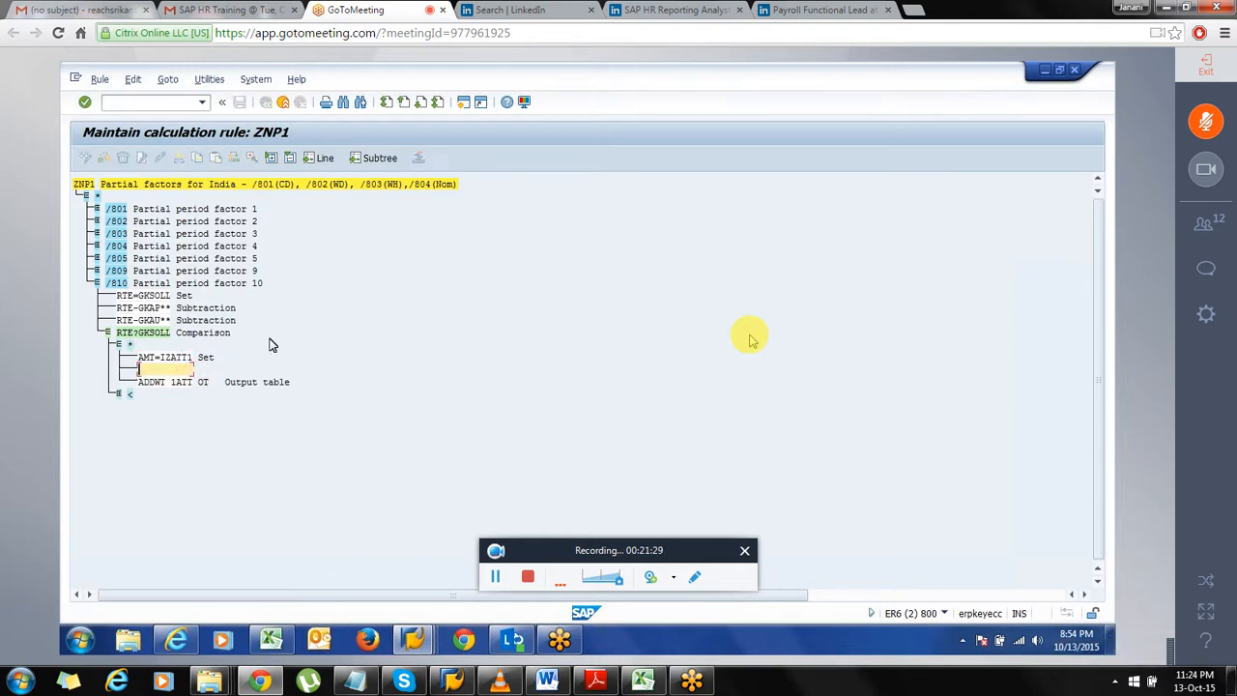
pyautogui.write('RTE')
pyautogui.write('=')
pyautogui.write('I')
pyautogui.write('KSO')
pyautogui.write('LL')
pyautogui.press('Return')
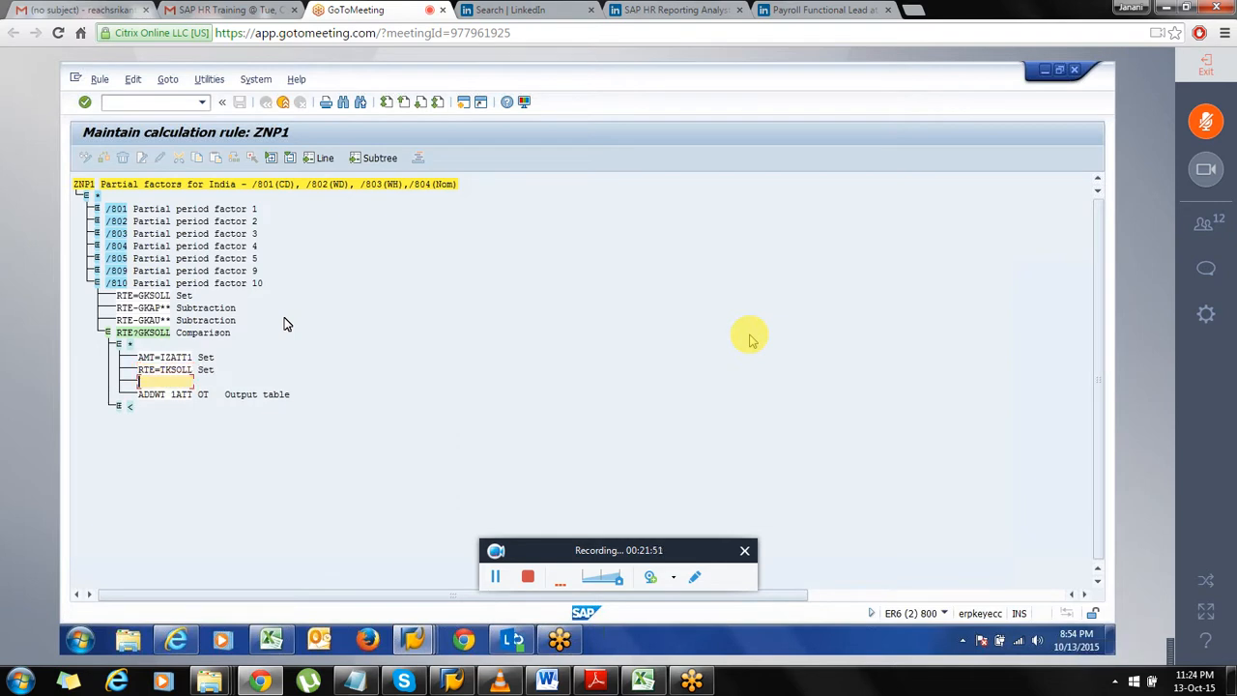
# Insert the operation RTE/TKDIVP below RTE=TKSOLL in the /810 branch of rule ZNP1
pyautogui.write('RT')
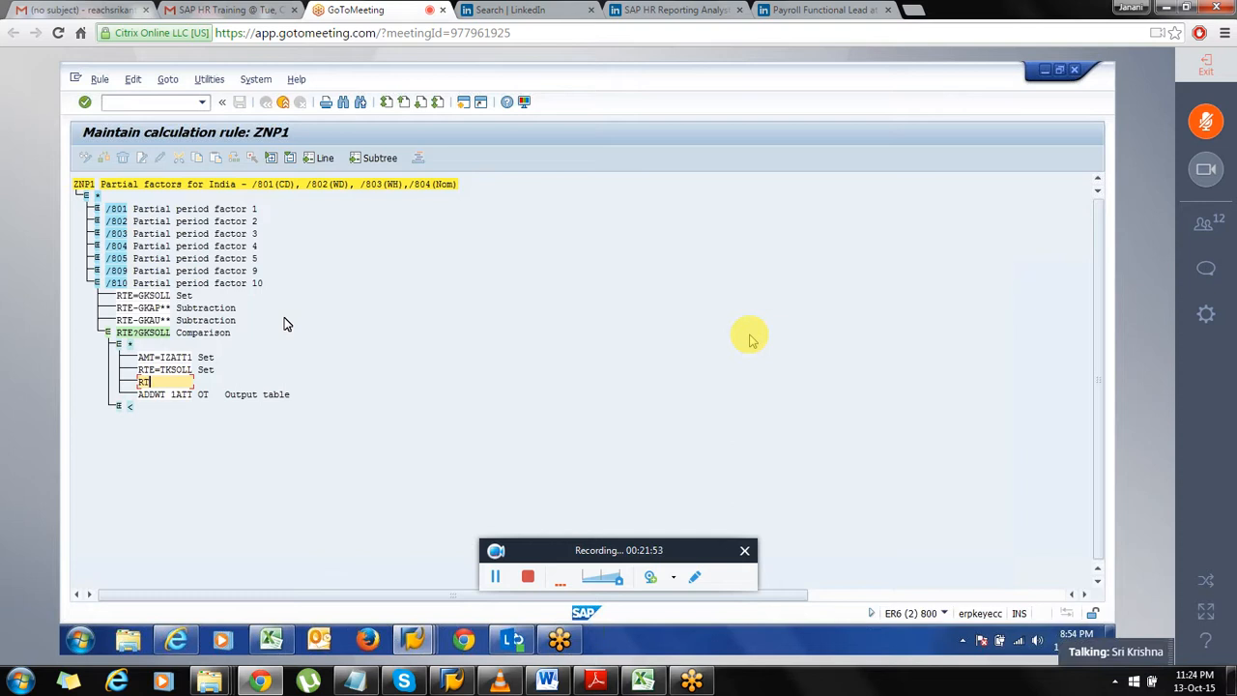
pyautogui.write('E-')
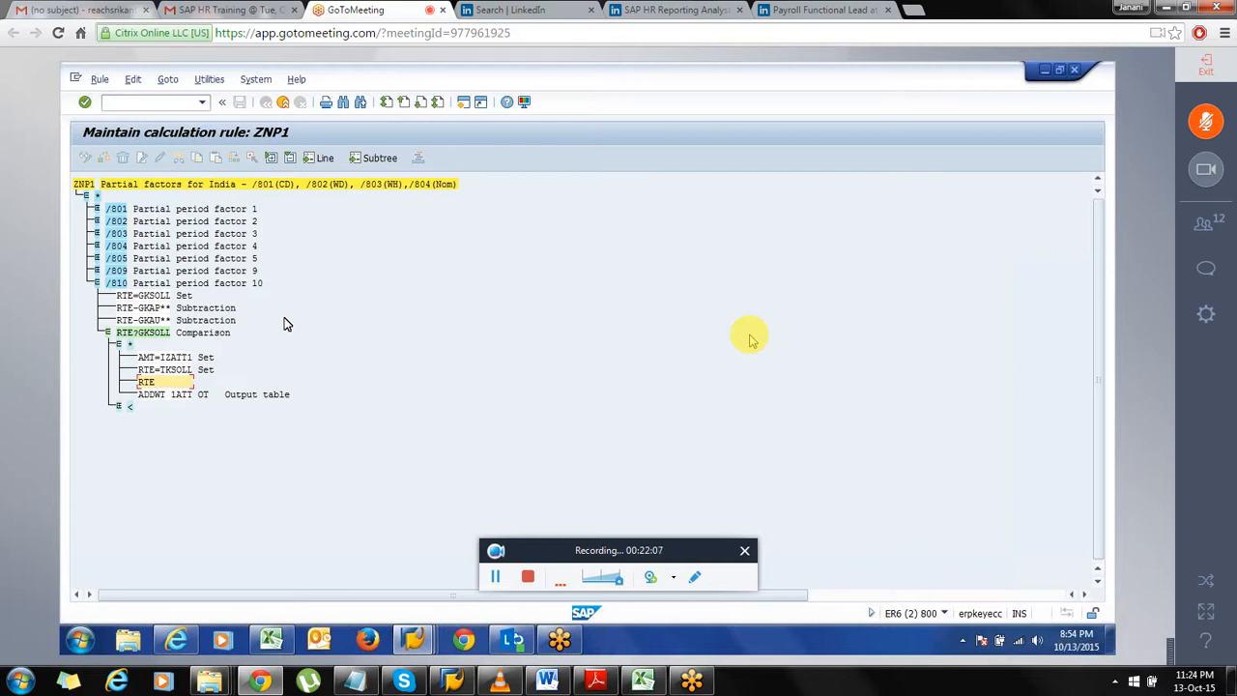
pyautogui.write('/')
pyautogui.write('TKDIVF')
pyautogui.press('Return')
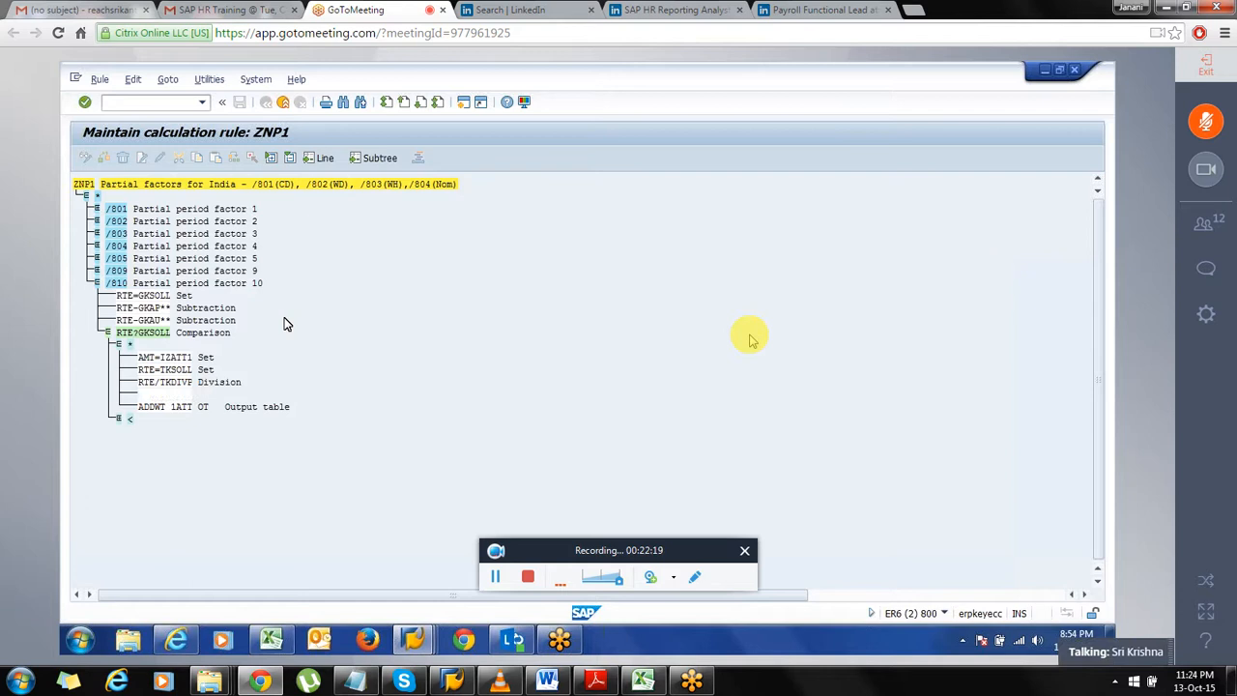
# Insert the operation MULTI ARA between RTE/TKDIVP and ADDWT 1ATT in the /810 branch of rule ZNP1
pyautogui.moveTo(156, 371); pyautogui.dragTo(189, 371)
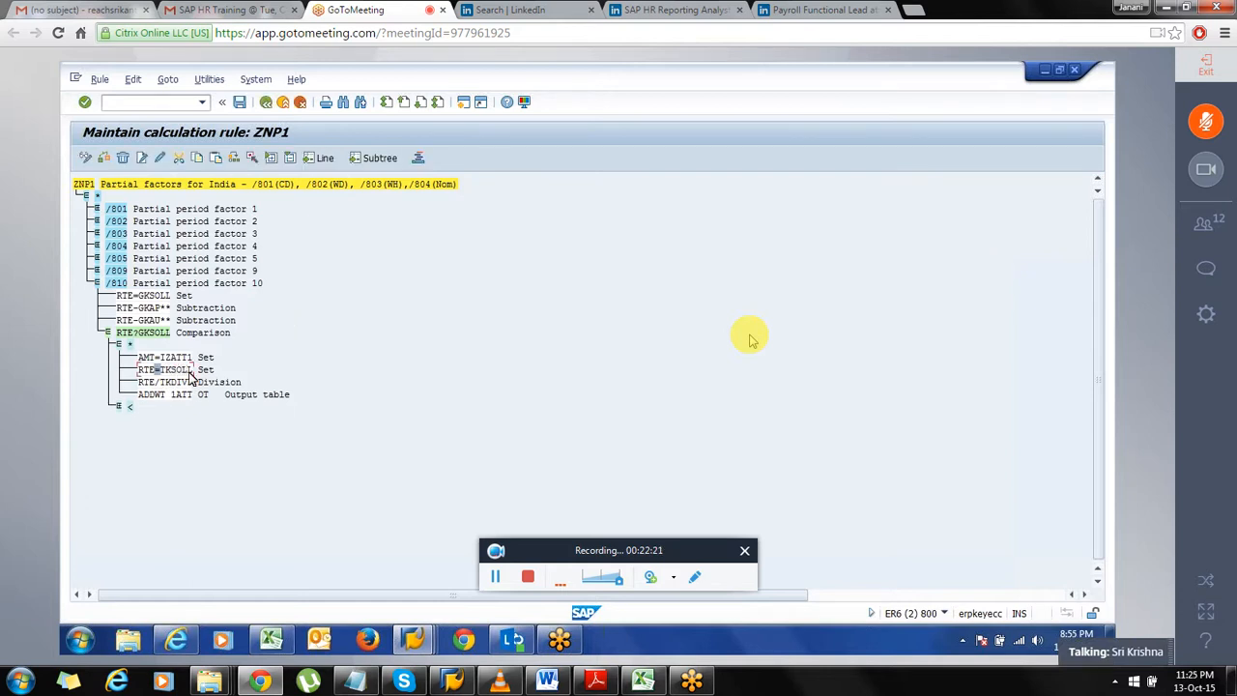
pyautogui.click(185, 383)
pyautogui.click(142, 160)
pyautogui.write('MUL')
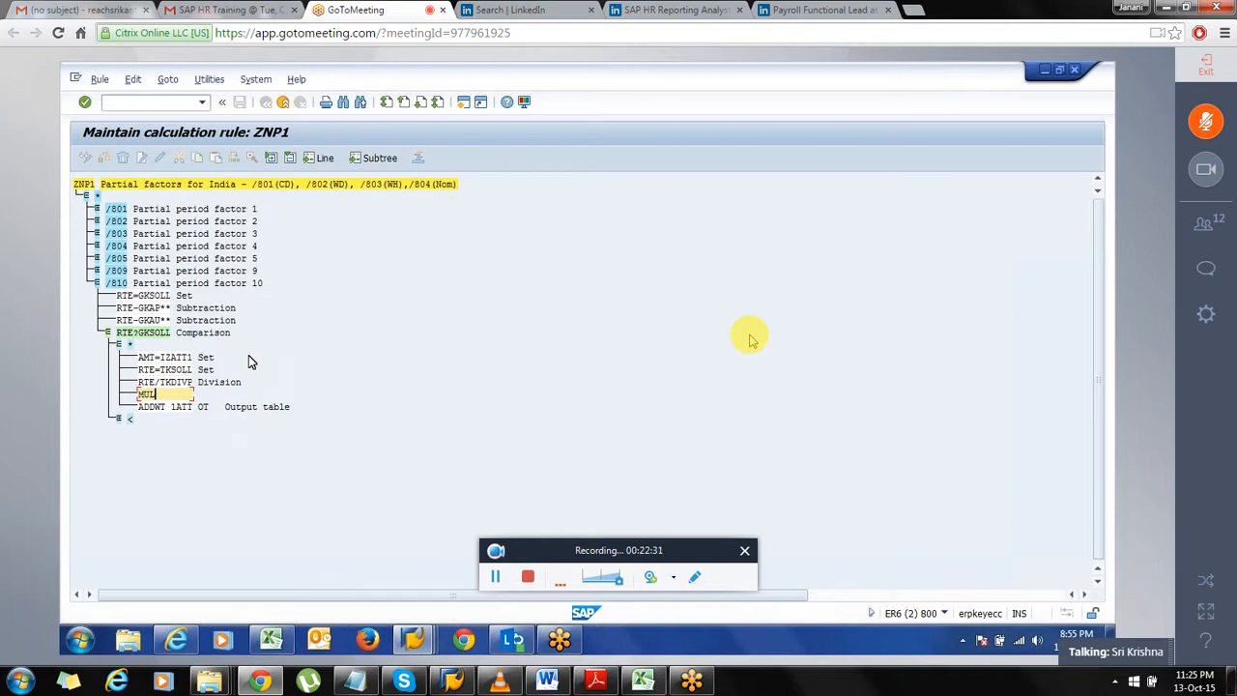
pyautogui.write('TI ')
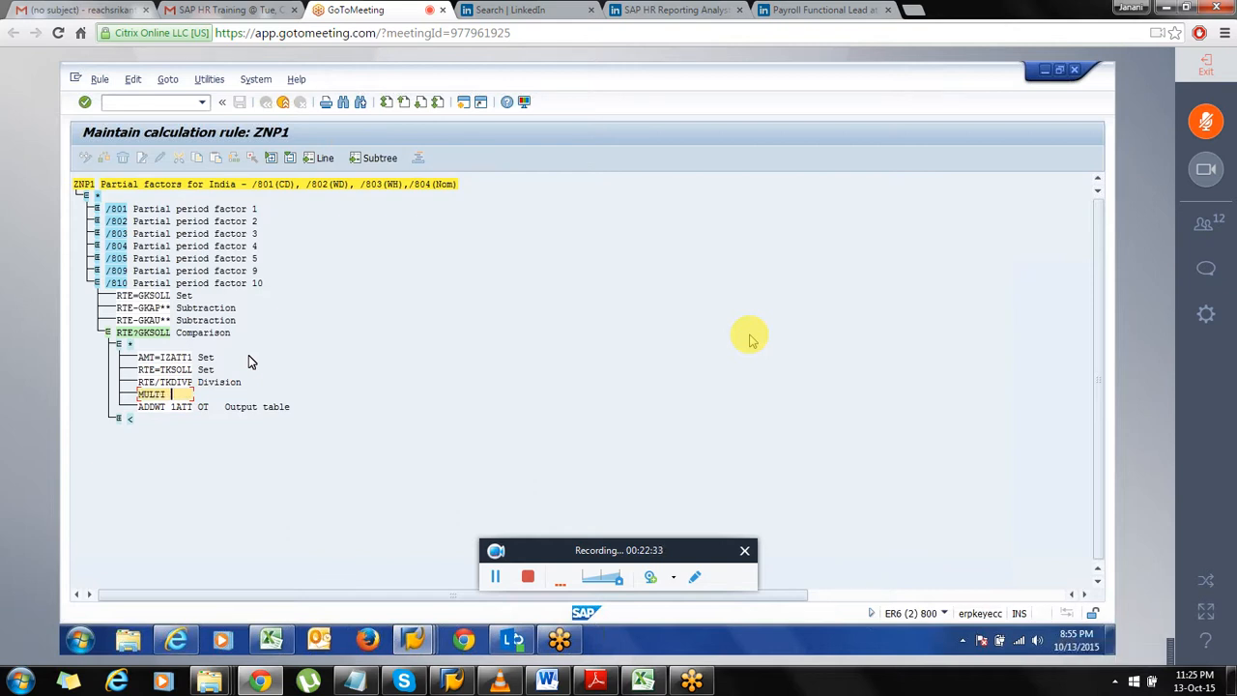
pyautogui.write('RAA')
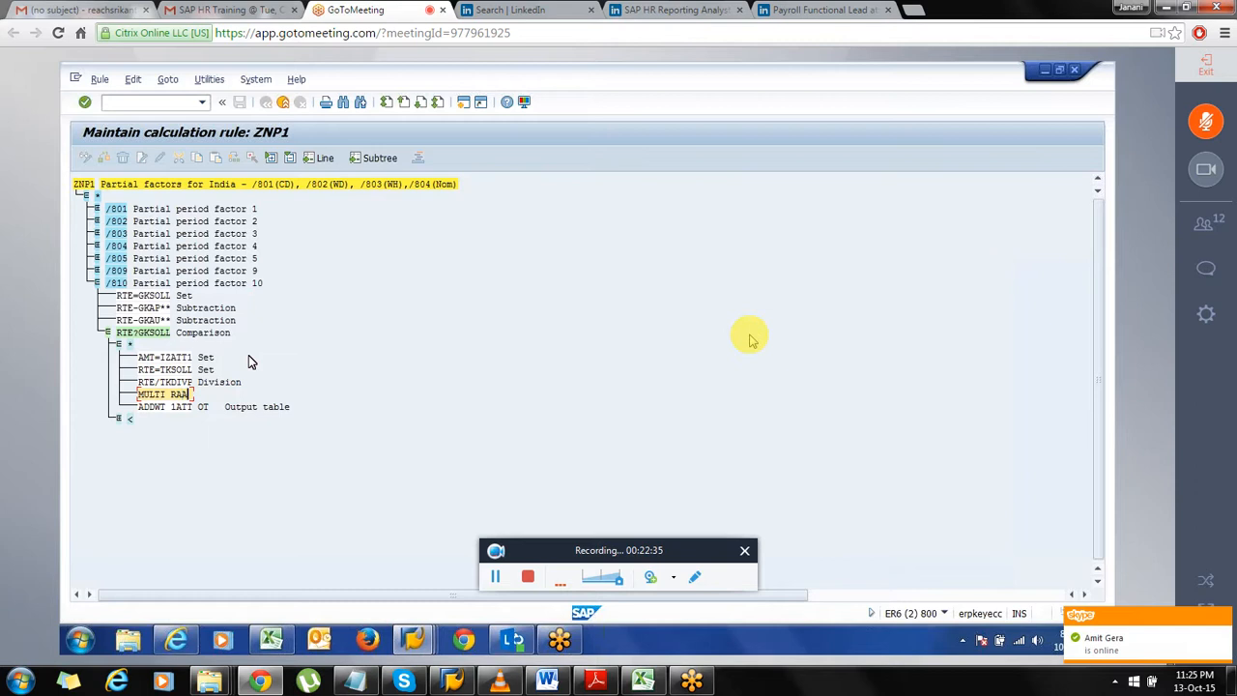
pyautogui.press('BackSpace')
pyautogui.press('BackSpace')
pyautogui.press('BackSpace')
pyautogui.write('ARA')
pyautogui.press('Return')
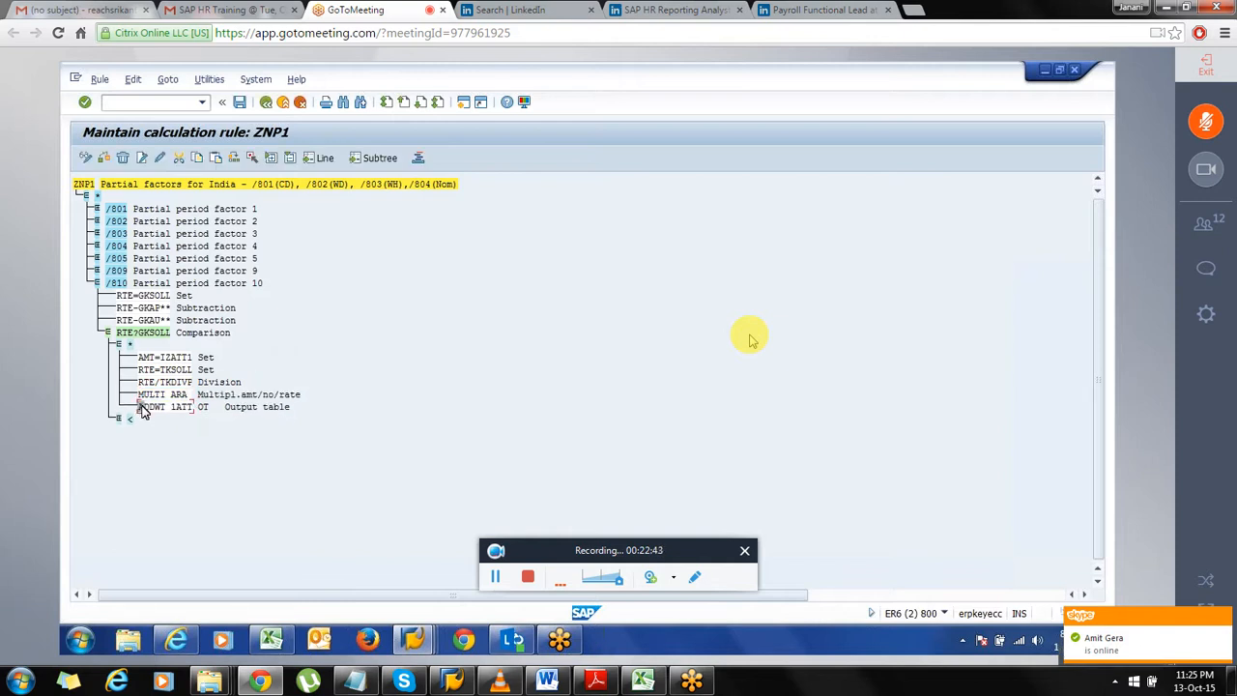
pyautogui.moveTo(141, 406); pyautogui.dragTo(198, 409)
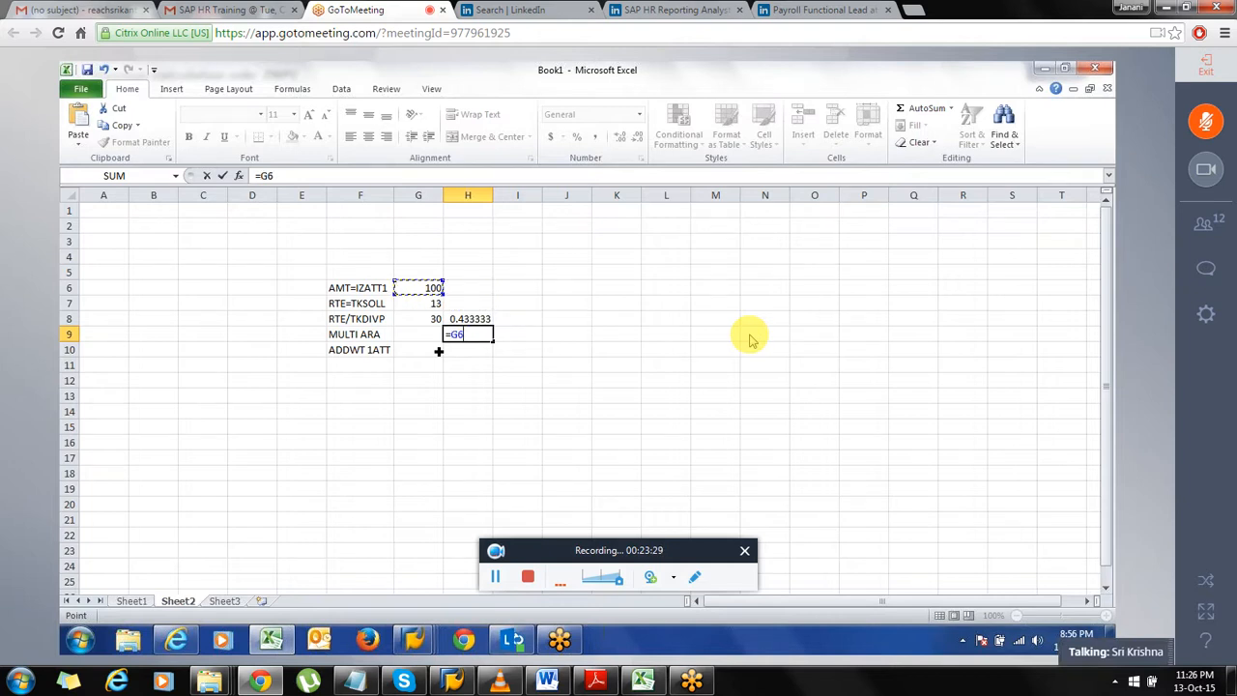
# In the Excel workbook, complete the MULTI ARA formula in H9 and copy the calculation block F6:H10 to the cells starting at J6
pyautogui.press('Return')
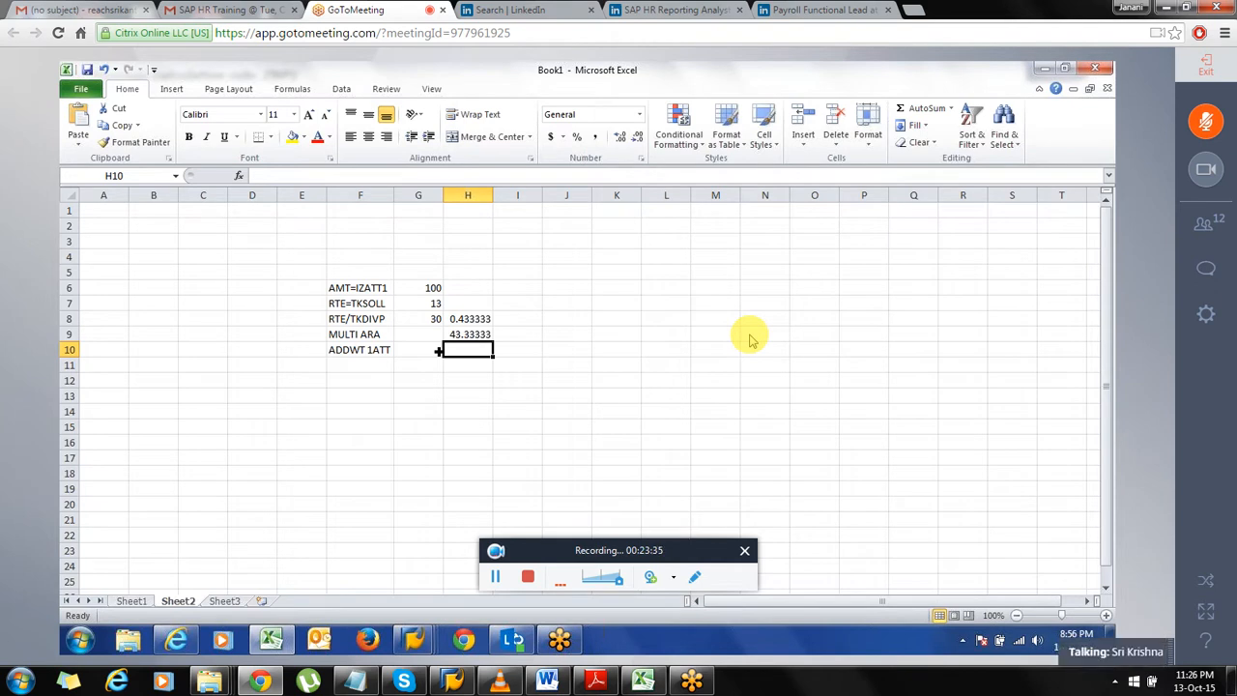
pyautogui.press('Left')
pyautogui.press('Left')
pyautogui.press('Up')
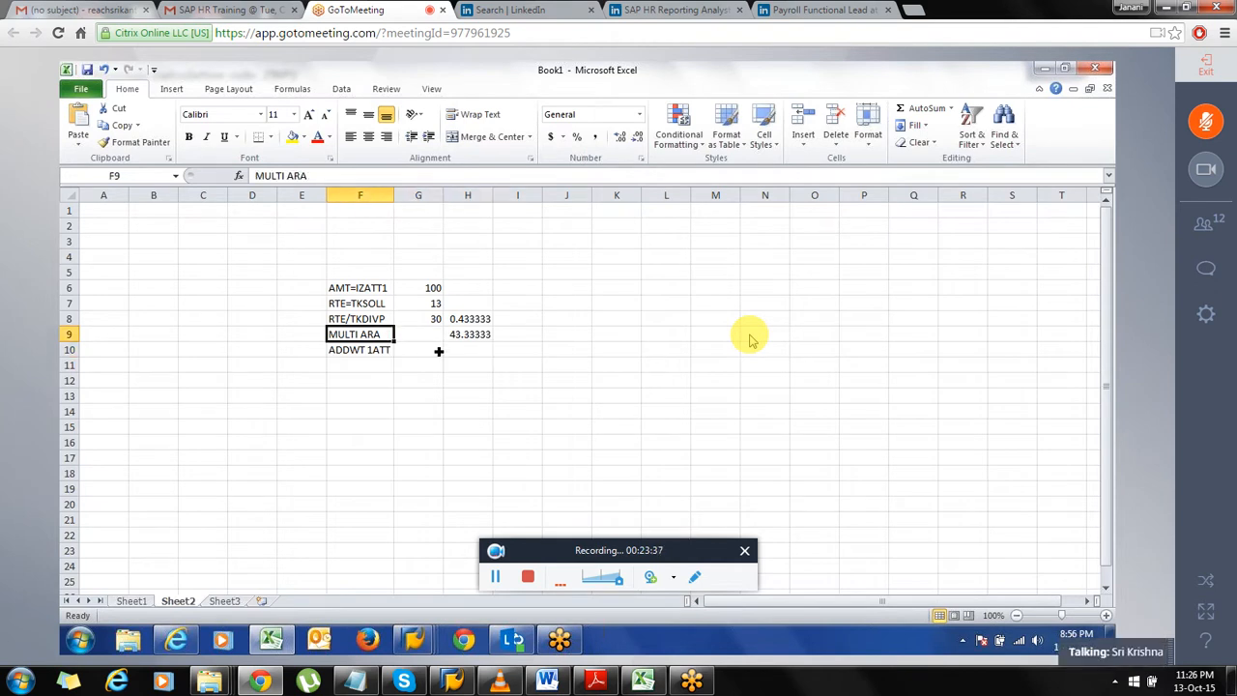
pyautogui.press('Up')
pyautogui.press('Up')
pyautogui.press('Up')
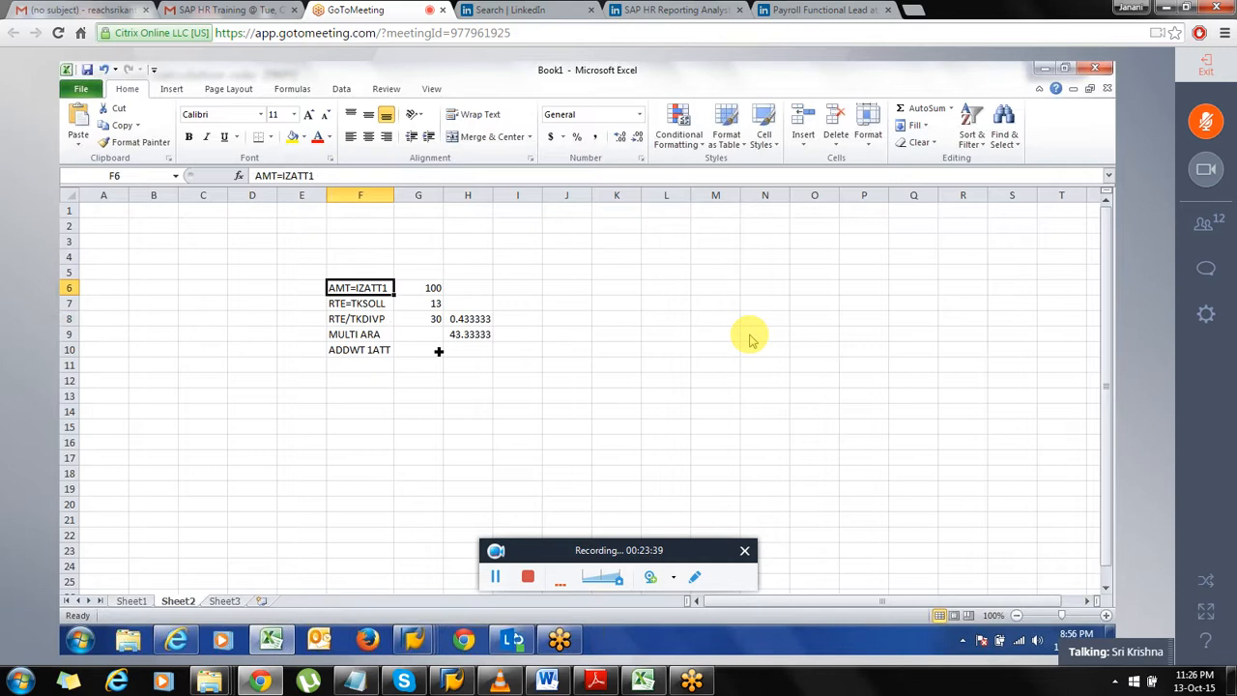
pyautogui.hotkey('shift', 'Right')
pyautogui.hotkey('shift', 'Right')
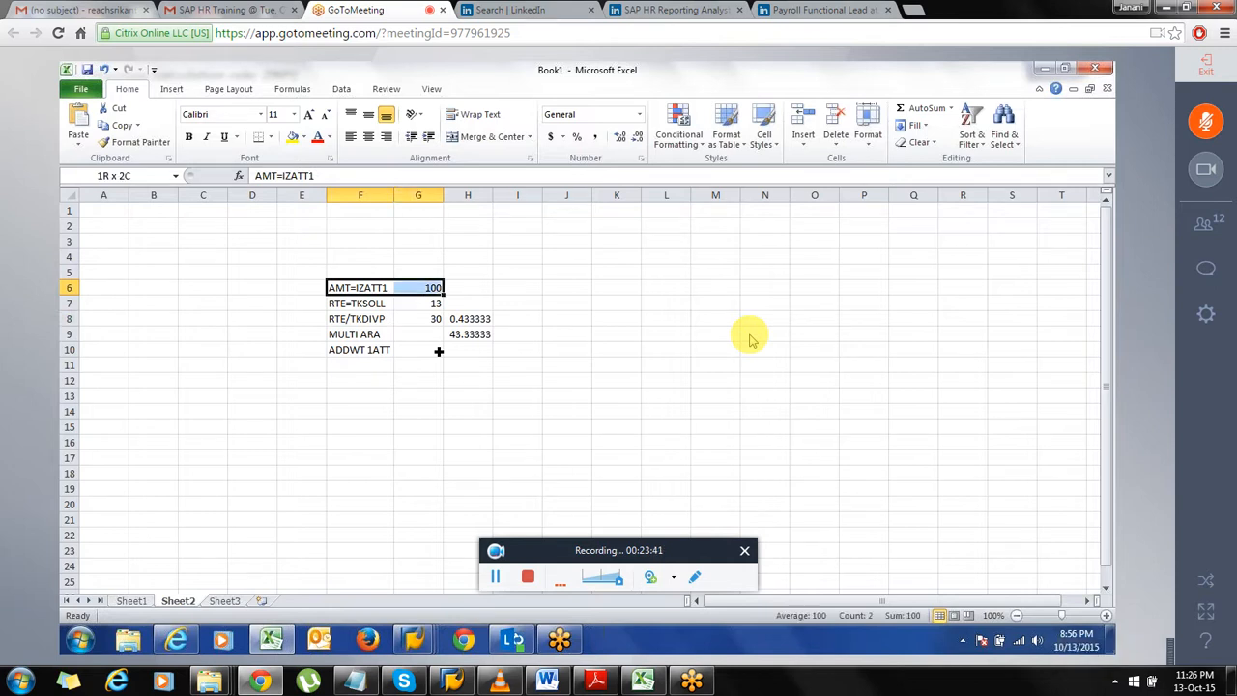
pyautogui.hotkey('shift', 'Down')
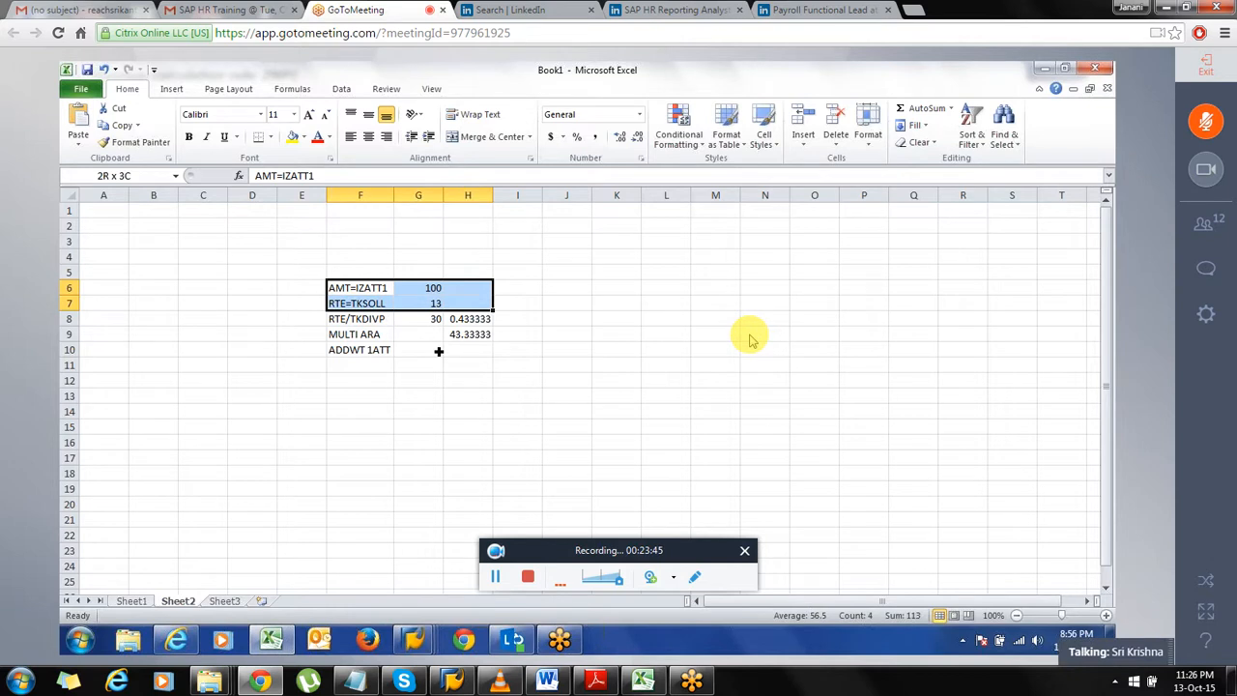
pyautogui.hotkey('shift', 'Down')
pyautogui.hotkey('shift', 'Down')
pyautogui.hotkey('shift', 'Down')
pyautogui.hotkey('ctrl', 'c')
pyautogui.press('Right')
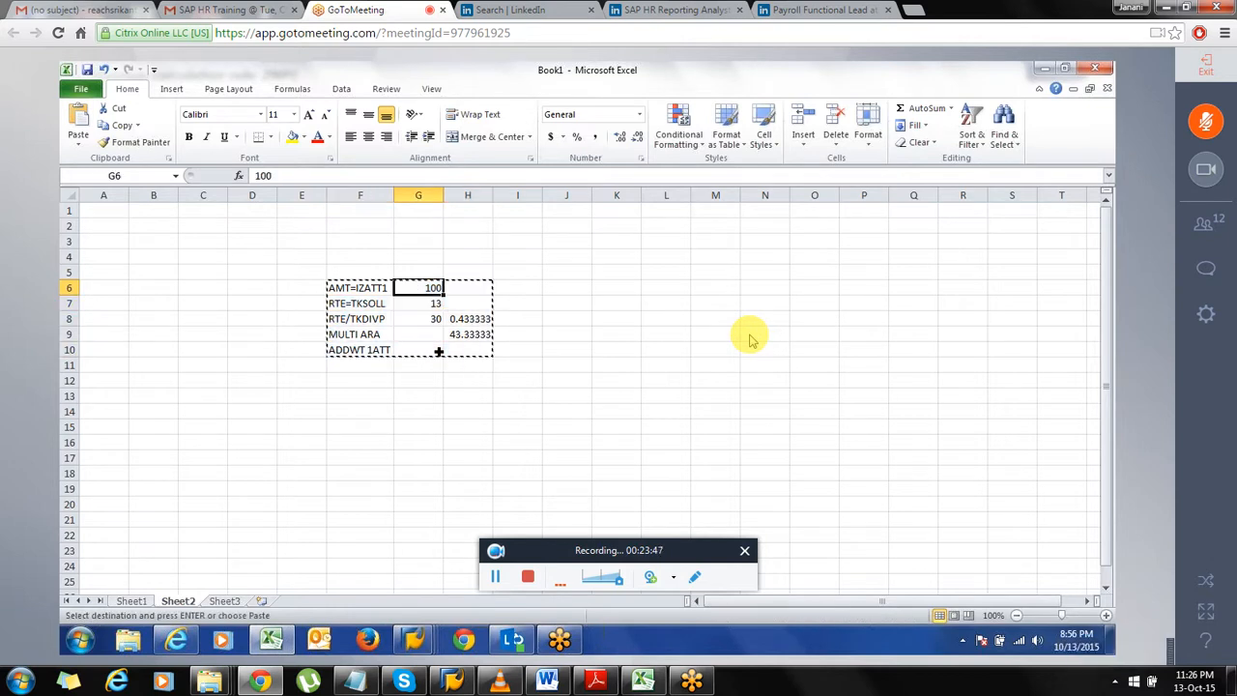
pyautogui.press('Right')
pyautogui.press('Right')
pyautogui.press('Right')
pyautogui.hotkey('ctrl', 'v')
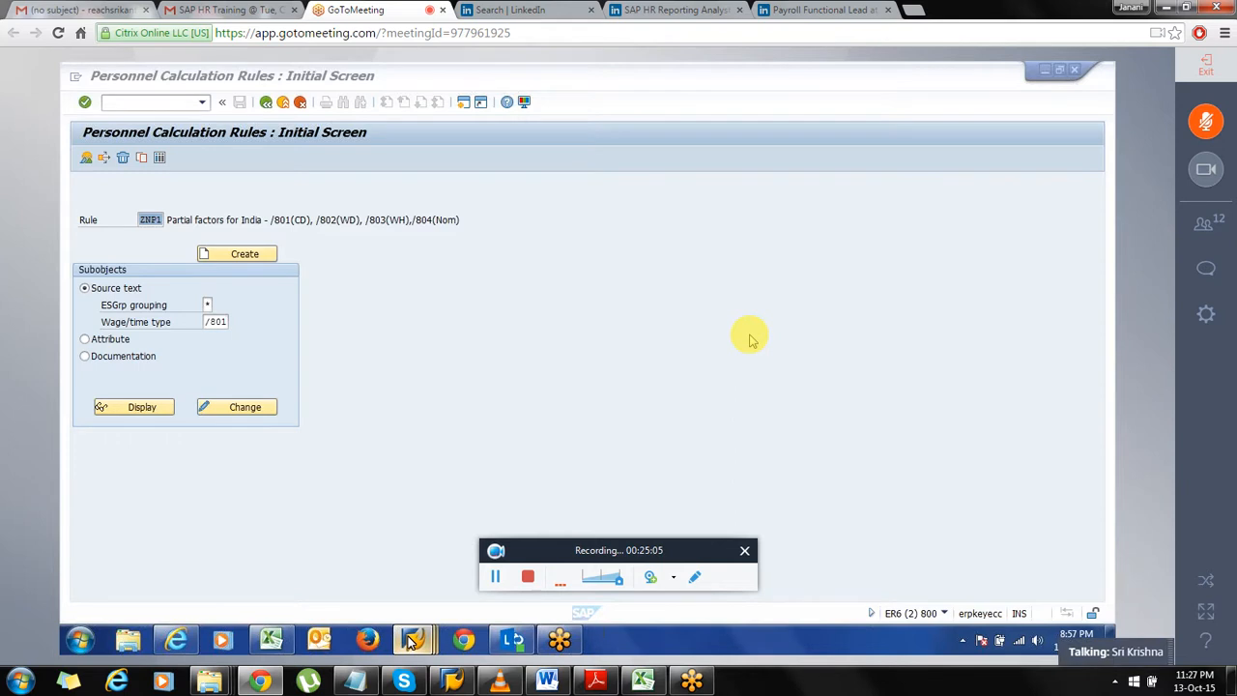
# Switch to SAP, check the employee's absence list against the payroll log, and examine the RTE-GKAU** subtraction for /810
pyautogui.moveTo(410, 641)
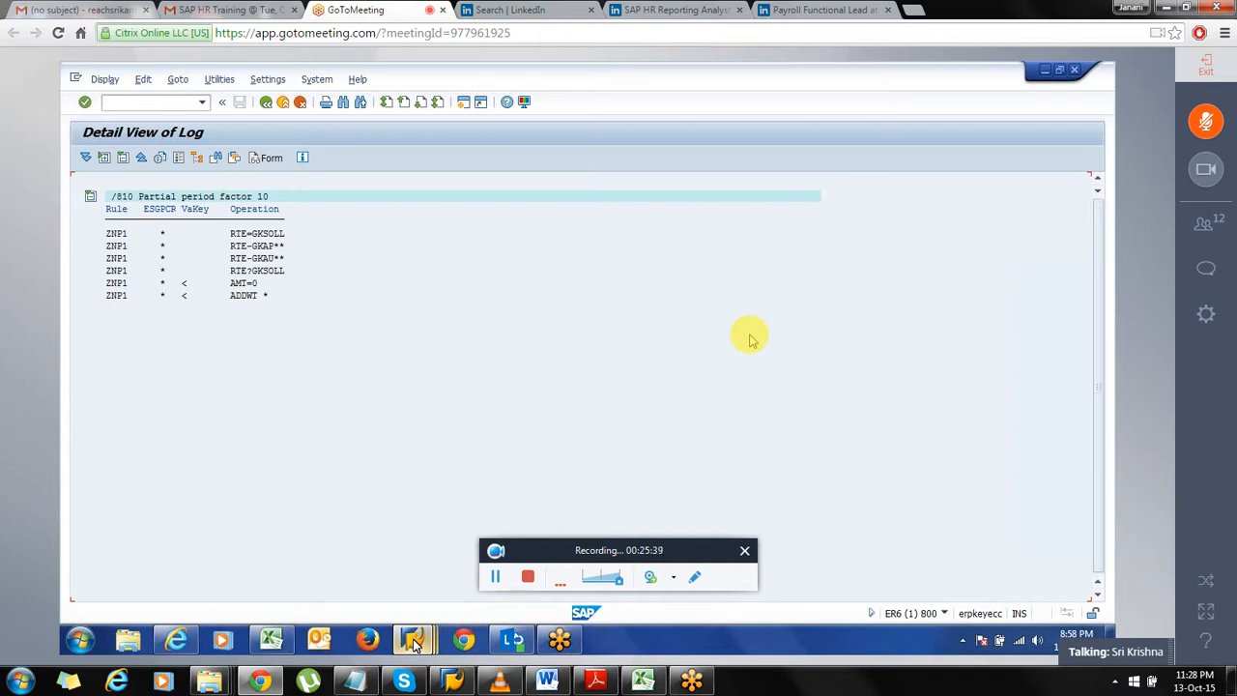
pyautogui.click(413, 643)
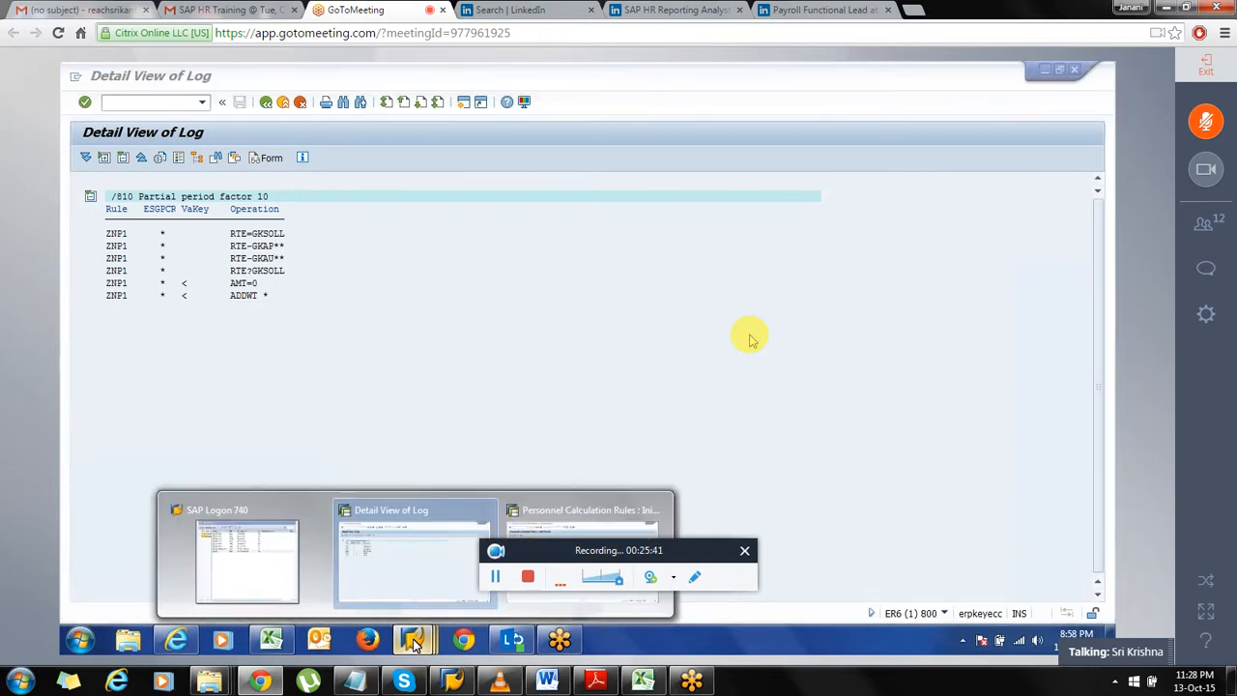
pyautogui.click(558, 493)
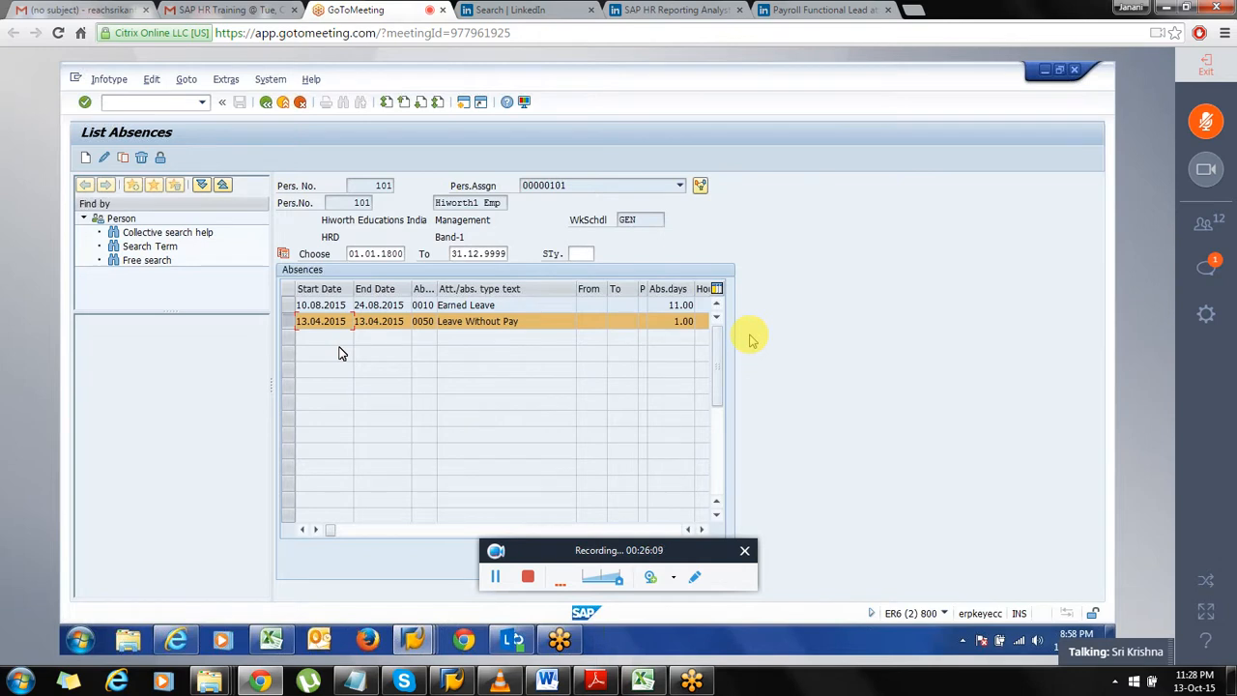
pyautogui.hotkey('alt', 'Tab')
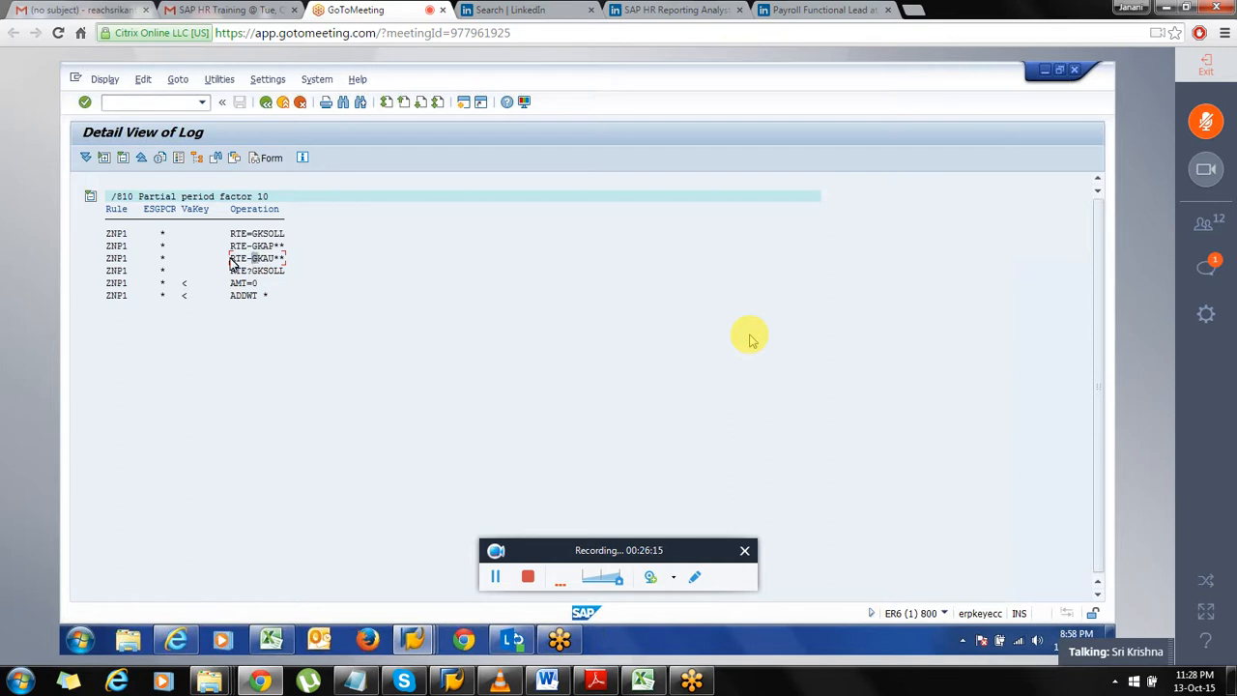
pyautogui.click(232, 259)
pyautogui.moveTo(235, 263); pyautogui.dragTo(286, 261)
pyautogui.click(286, 259)
pyautogui.click(261, 260)
pyautogui.moveTo(263, 260); pyautogui.dragTo(277, 261)
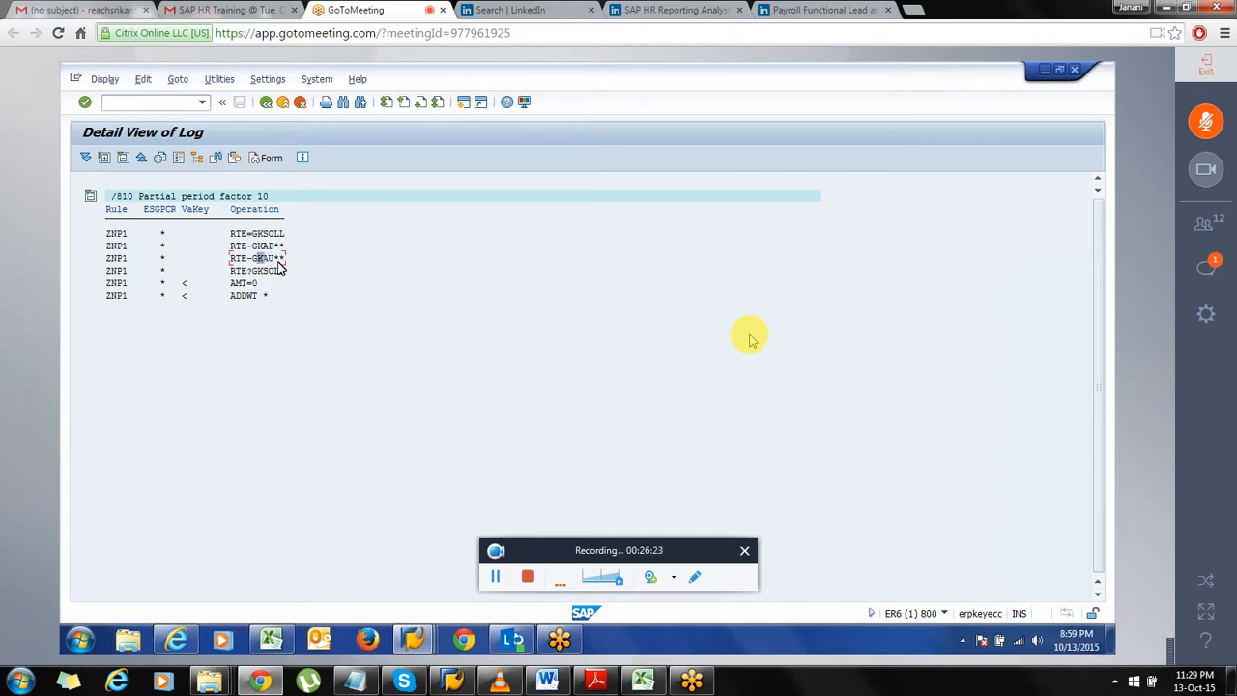
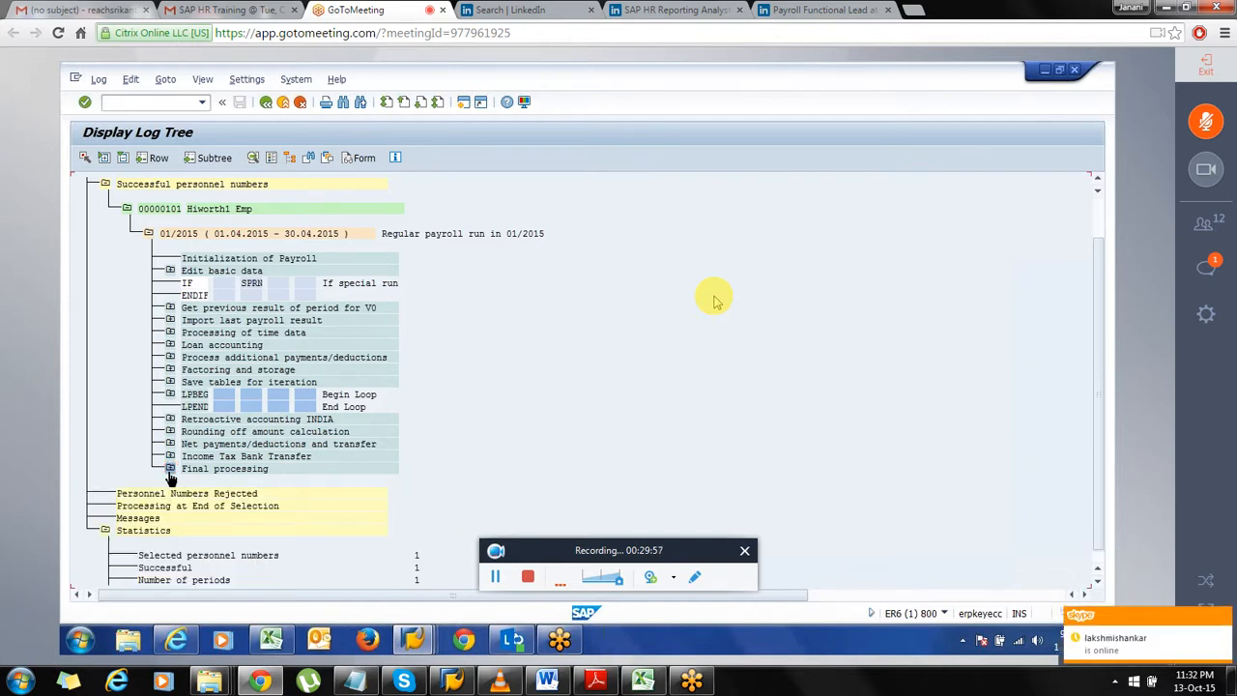
# Display the remuneration form for the payroll run and check the Attendance Bonus earning
pyautogui.click(329, 165)
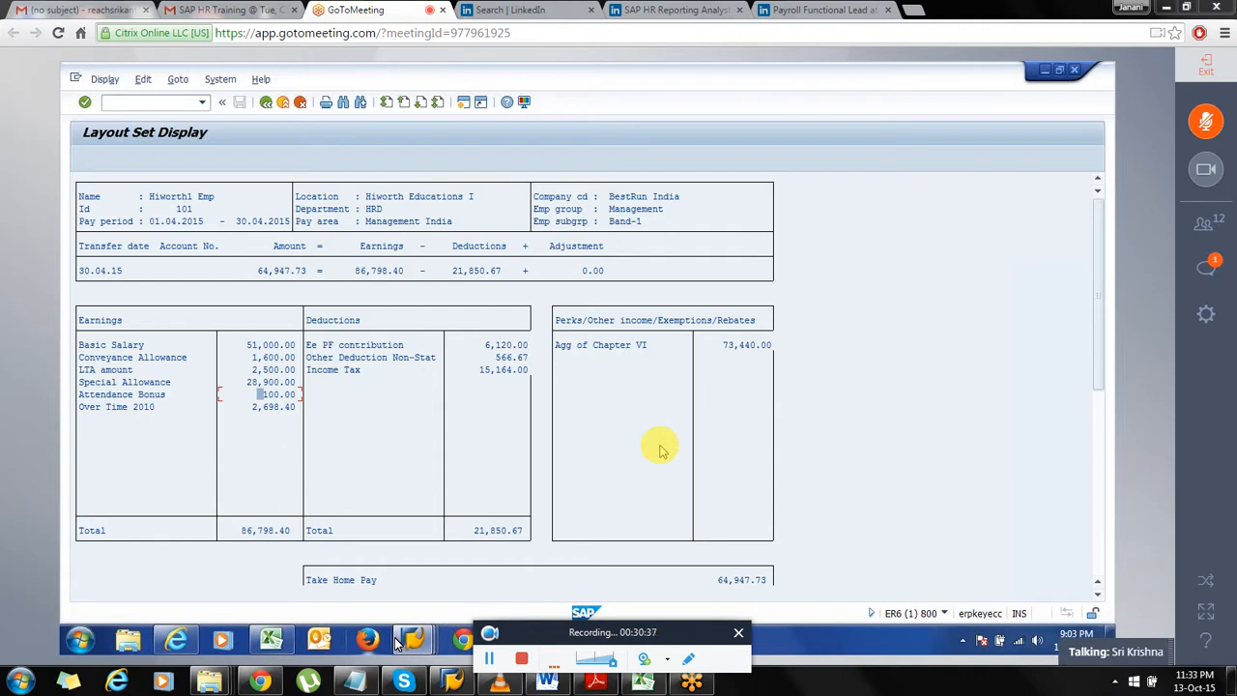
pyautogui.moveTo(398, 643)
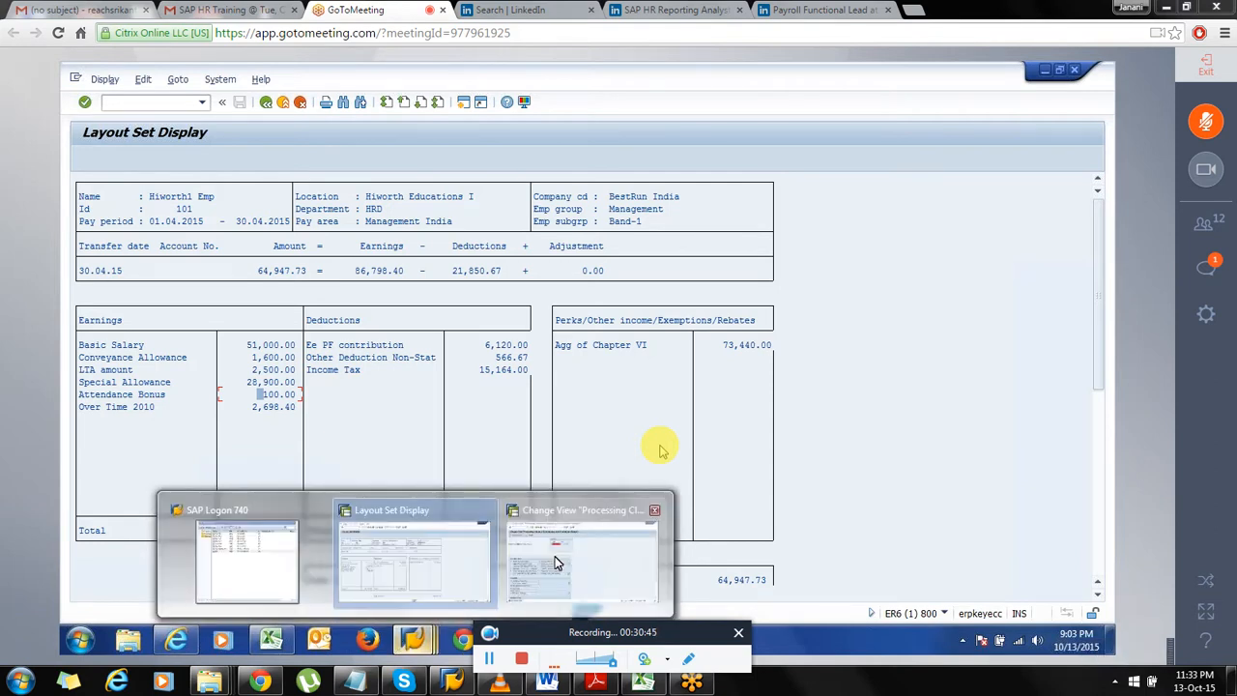
pyautogui.click(555, 562)
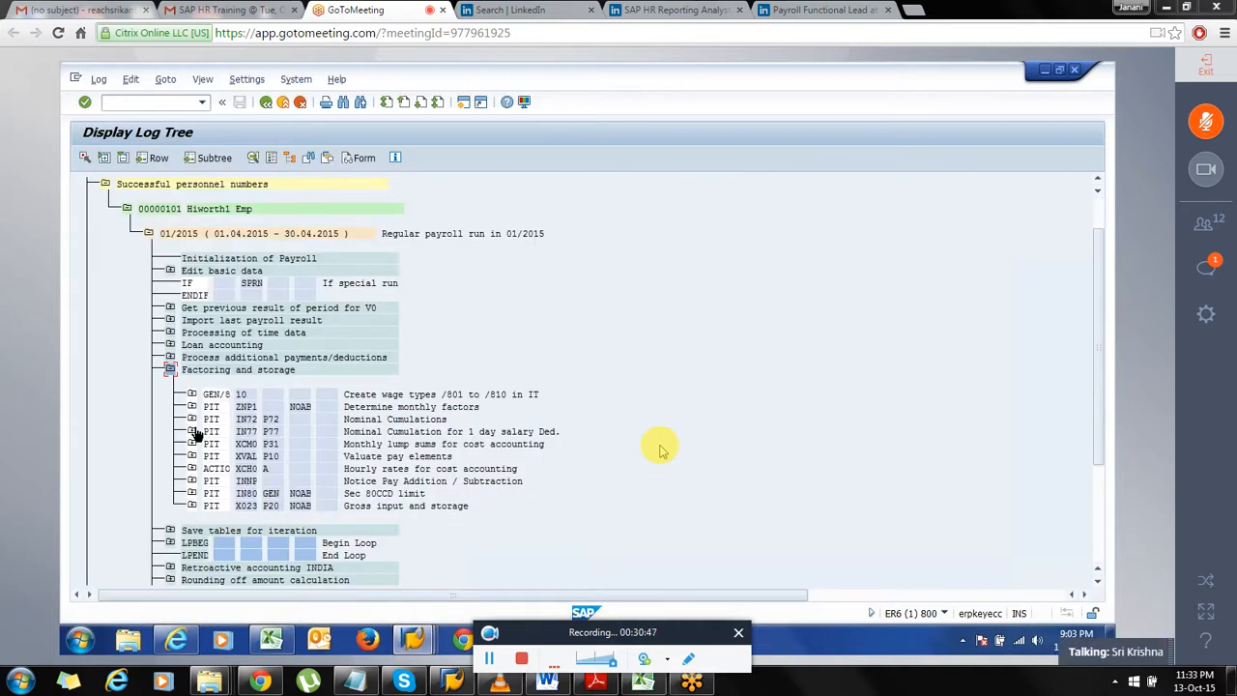
# Open the processing details of rule ZNP1 under Factoring and storage and examine the RTE*KGENAU and RTE/TKDIVI operations for /804
pyautogui.click(191, 407)
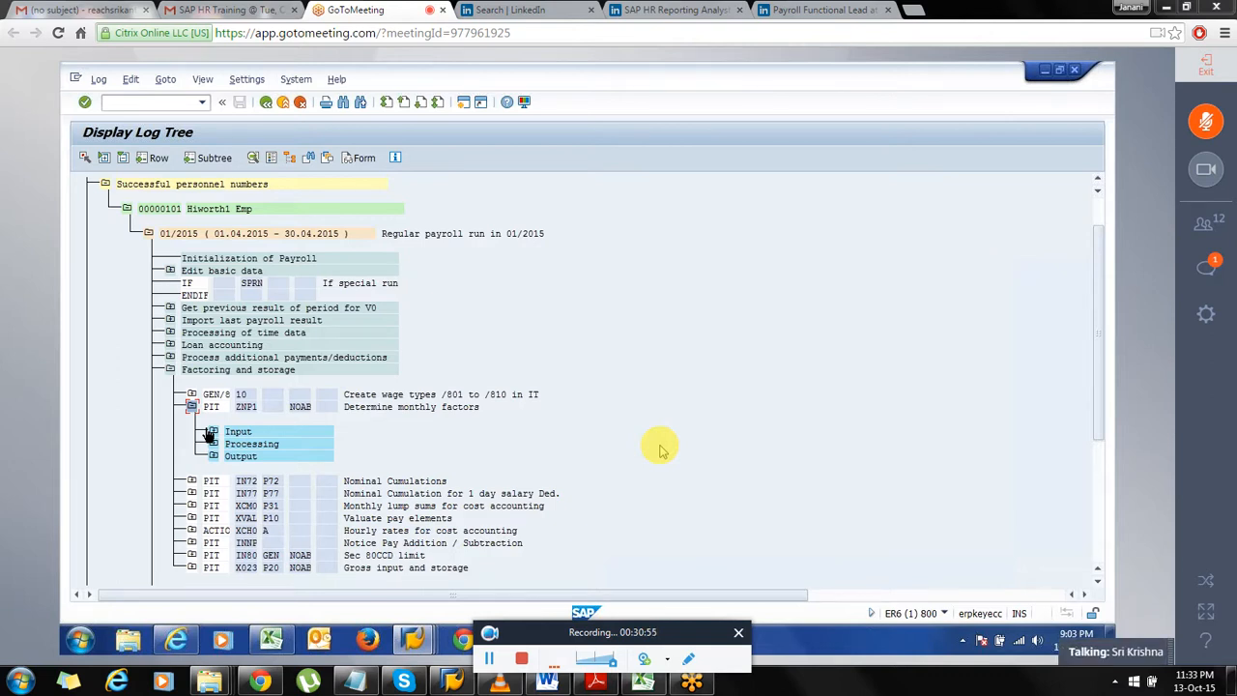
pyautogui.click(212, 444)
pyautogui.doubleClick(269, 445)
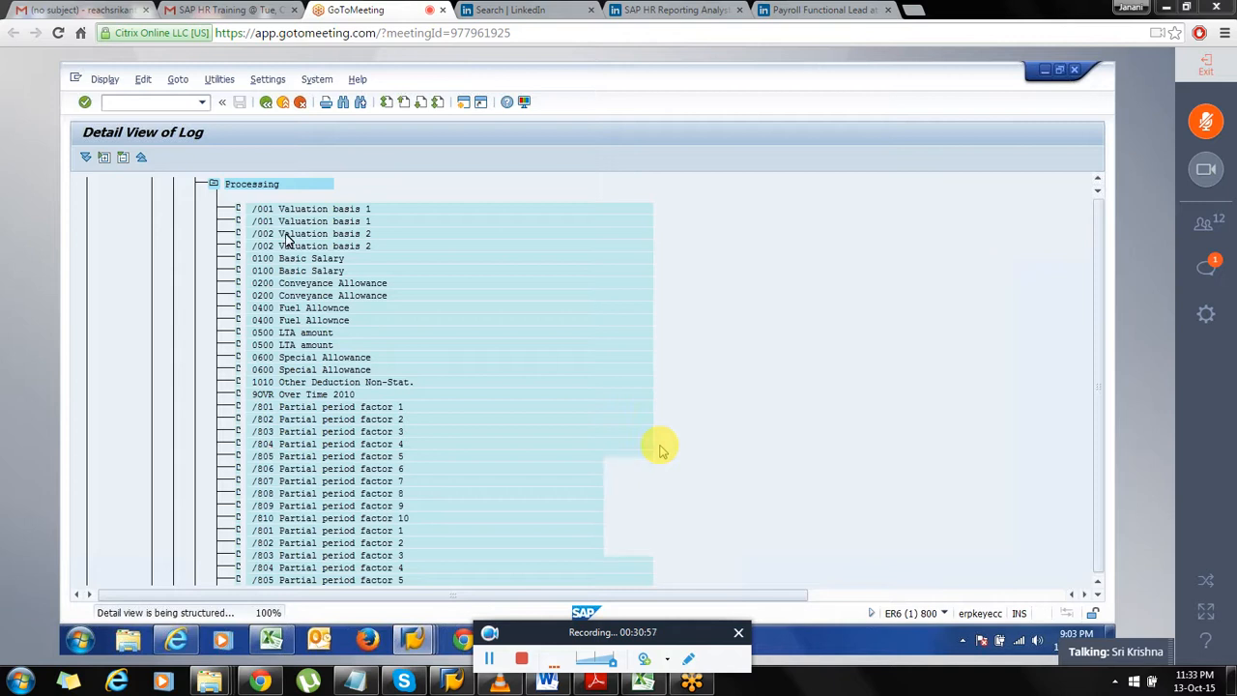
pyautogui.moveTo(231, 234); pyautogui.dragTo(286, 234)
pyautogui.click(228, 258)
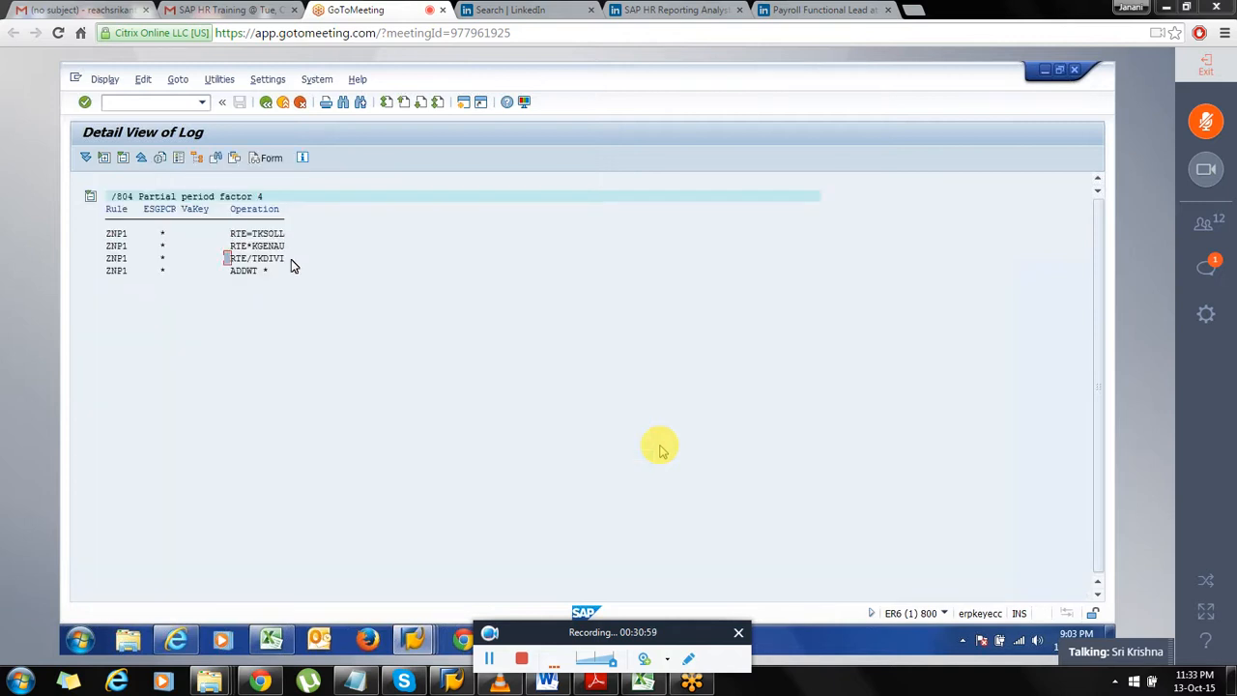
pyautogui.click(229, 245)
pyautogui.moveTo(229, 247); pyautogui.dragTo(290, 250)
pyautogui.click(289, 247)
pyautogui.moveTo(111, 197); pyautogui.dragTo(135, 203)
pyautogui.click(135, 203)
pyautogui.moveTo(254, 248); pyautogui.dragTo(292, 247)
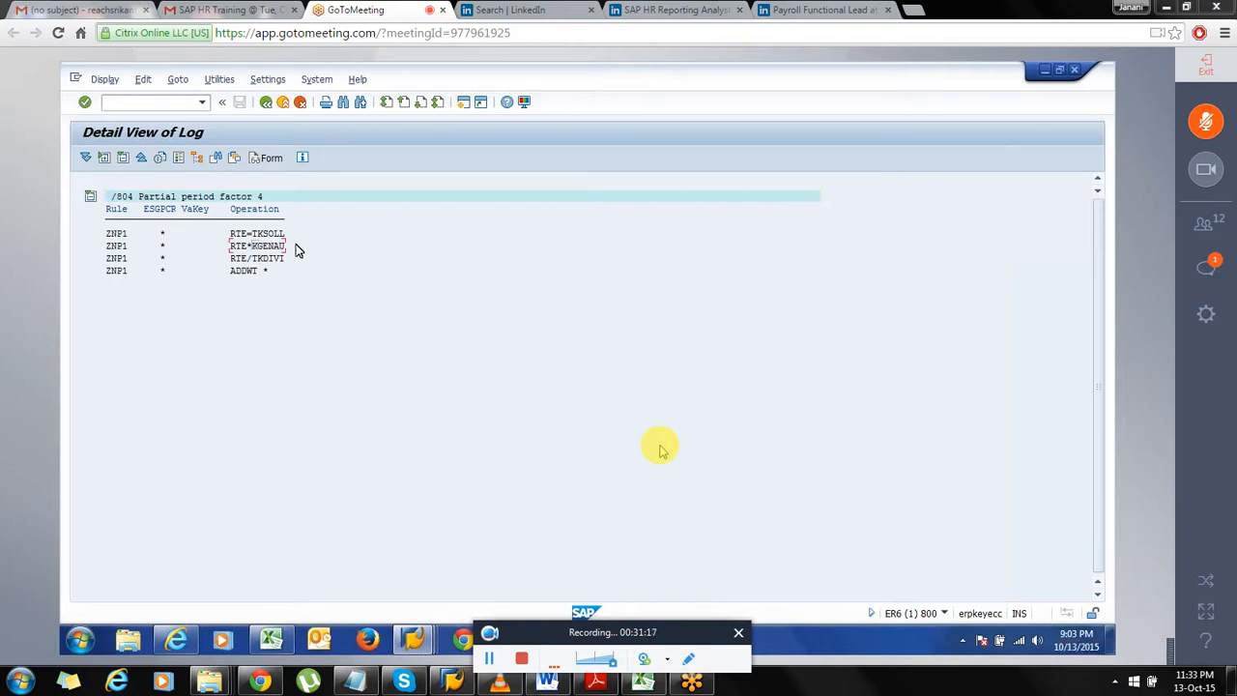
# Return to the log tree and open table IT in the output of rule ZNP1 to examine its entries
pyautogui.click(267, 104)
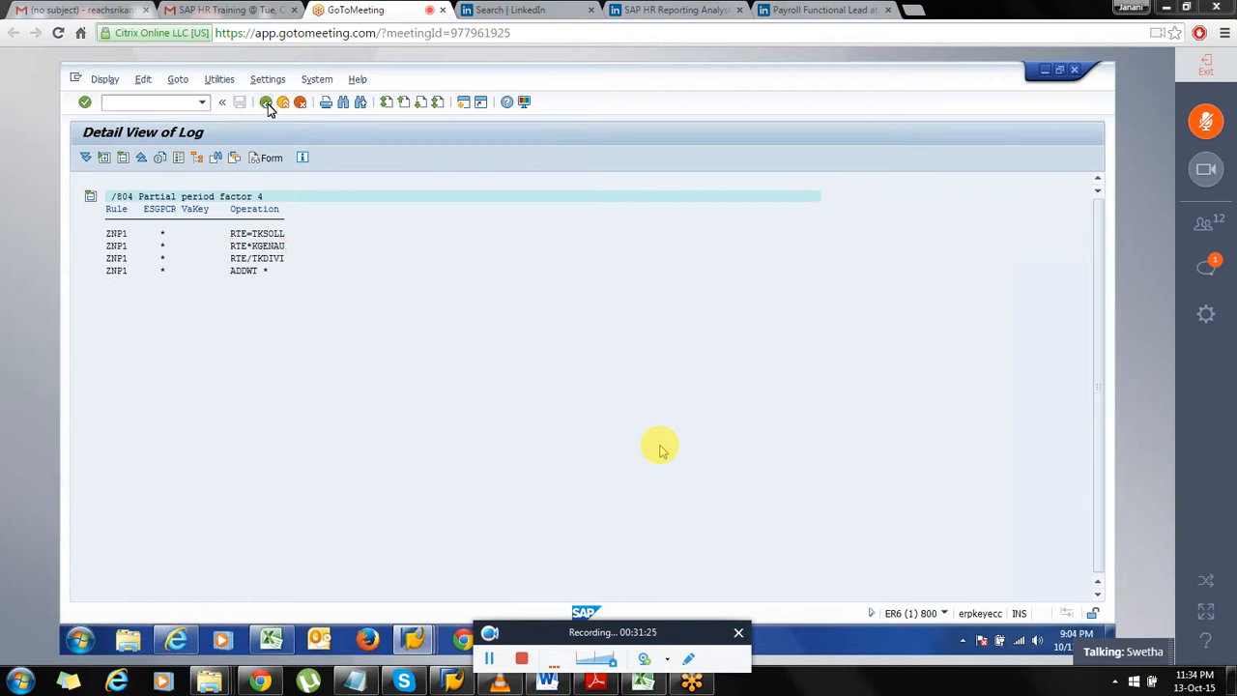
pyautogui.click(267, 103)
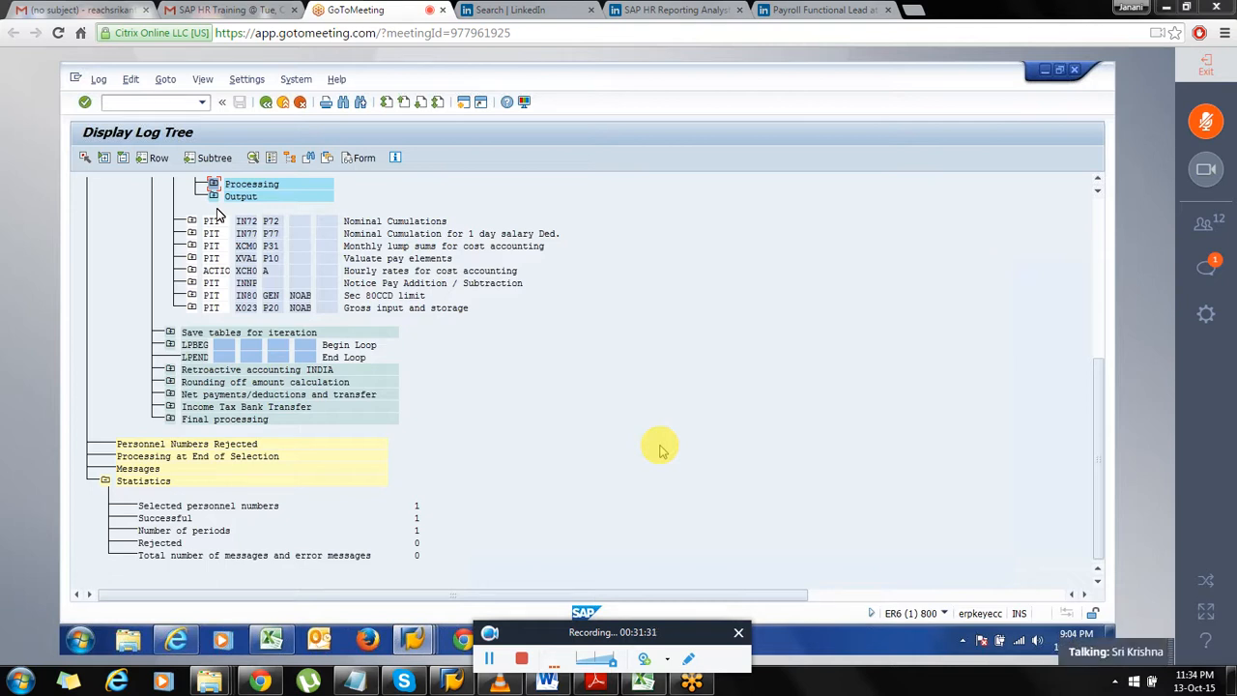
pyautogui.click(214, 196)
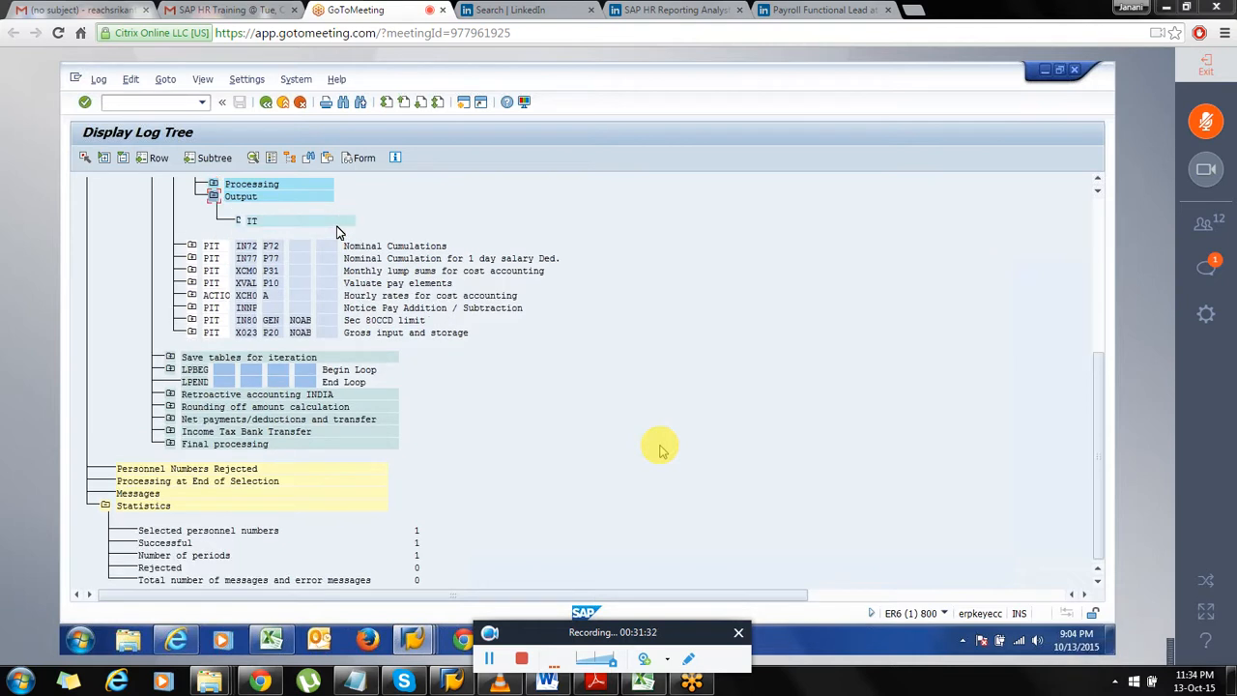
pyautogui.click(250, 223)
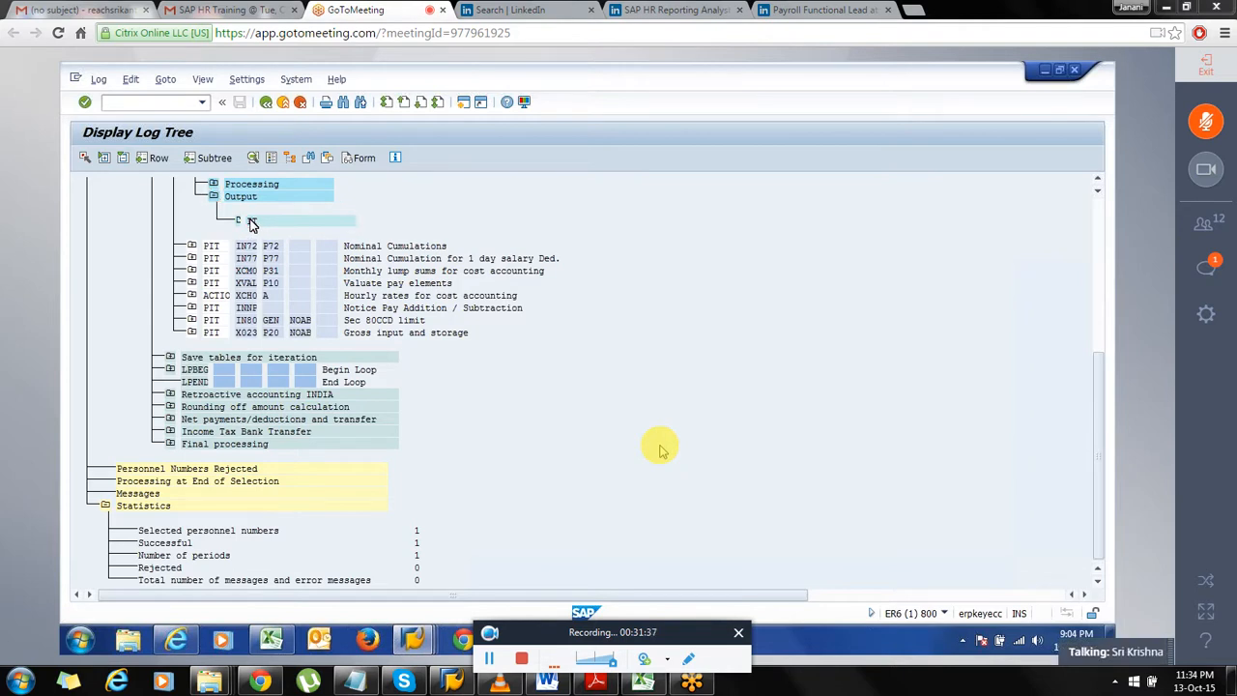
pyautogui.doubleClick(250, 223)
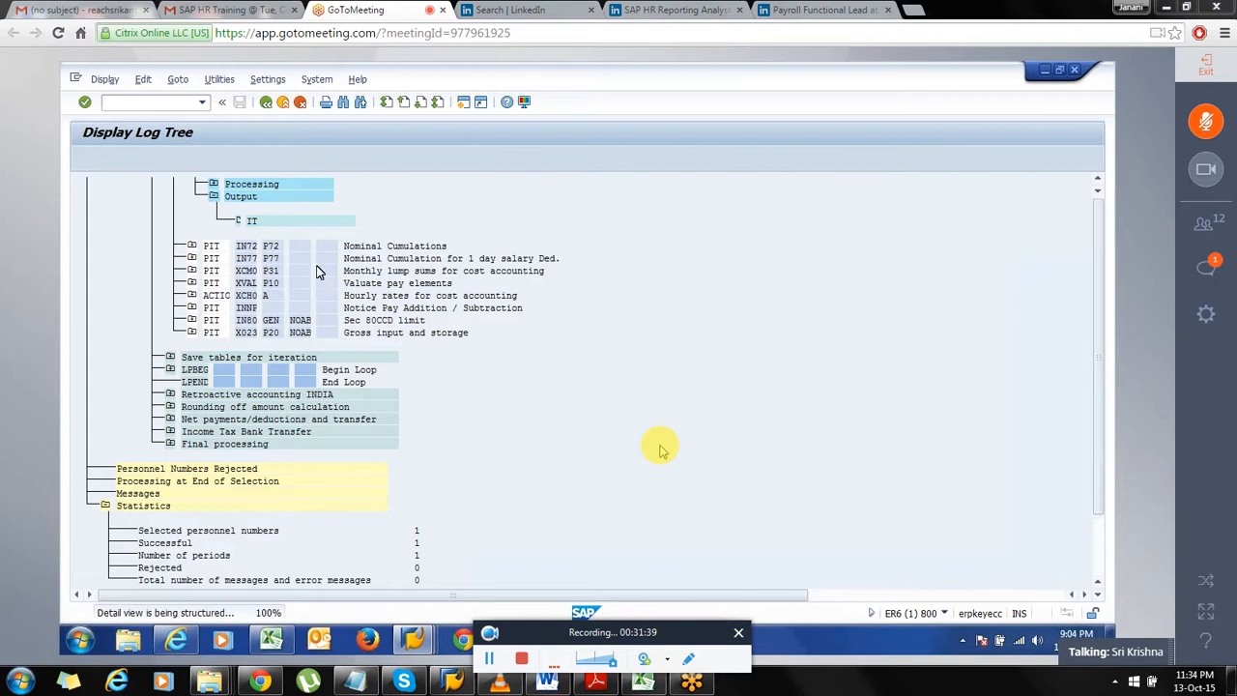
pyautogui.moveTo(122, 216); pyautogui.dragTo(160, 239)
pyautogui.click(284, 243)
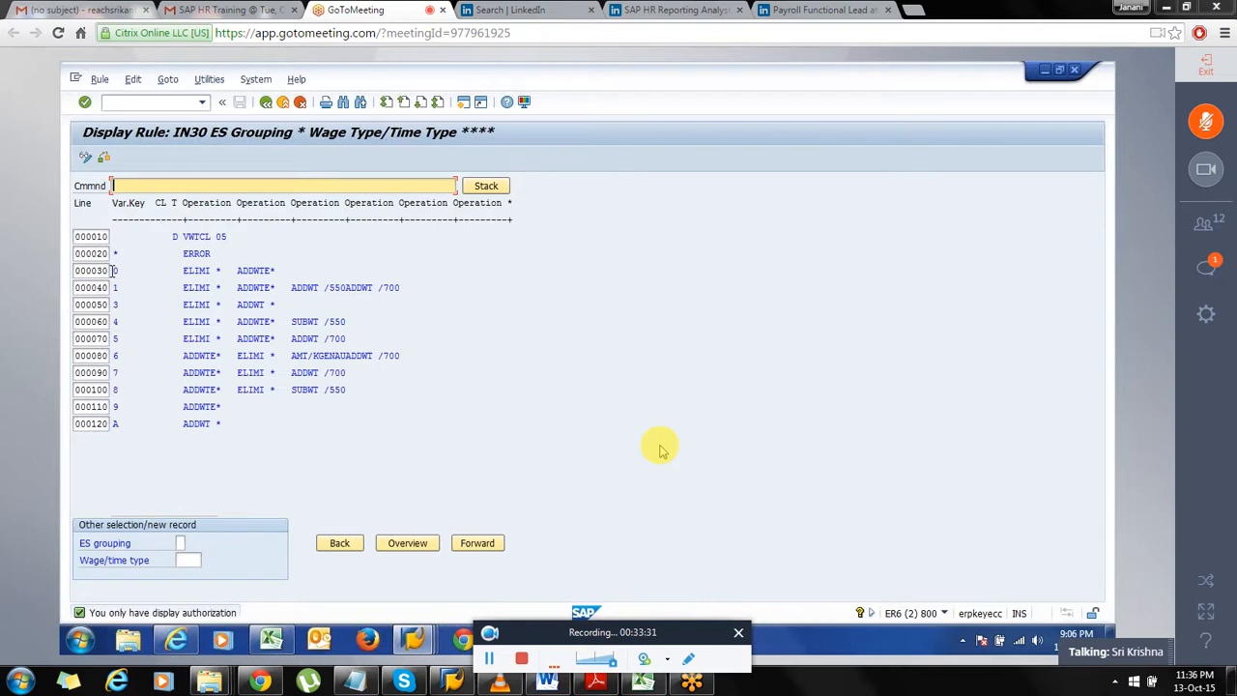
# Examine the ELIMI * and ADDWTE* operations under variable key 0 of rule IN30 and return to the payroll log
pyautogui.click(174, 272)
pyautogui.moveTo(183, 273); pyautogui.dragTo(271, 272)
pyautogui.click(236, 273)
pyautogui.click(288, 270)
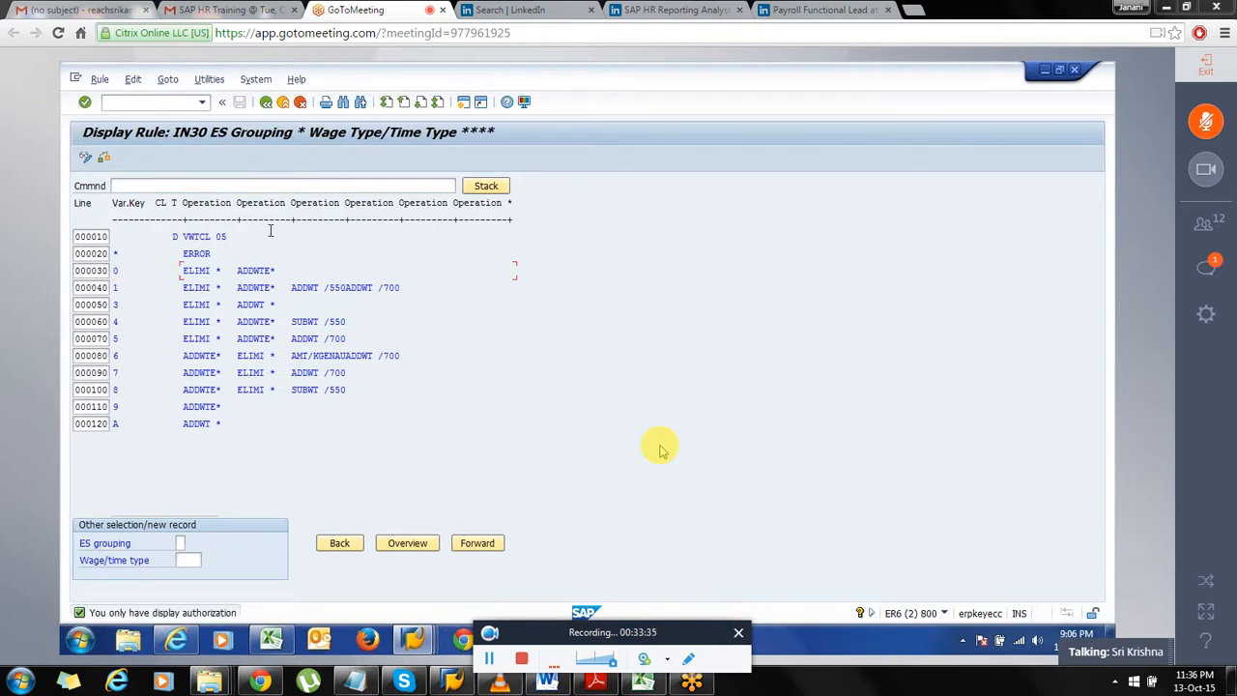
pyautogui.click(268, 106)
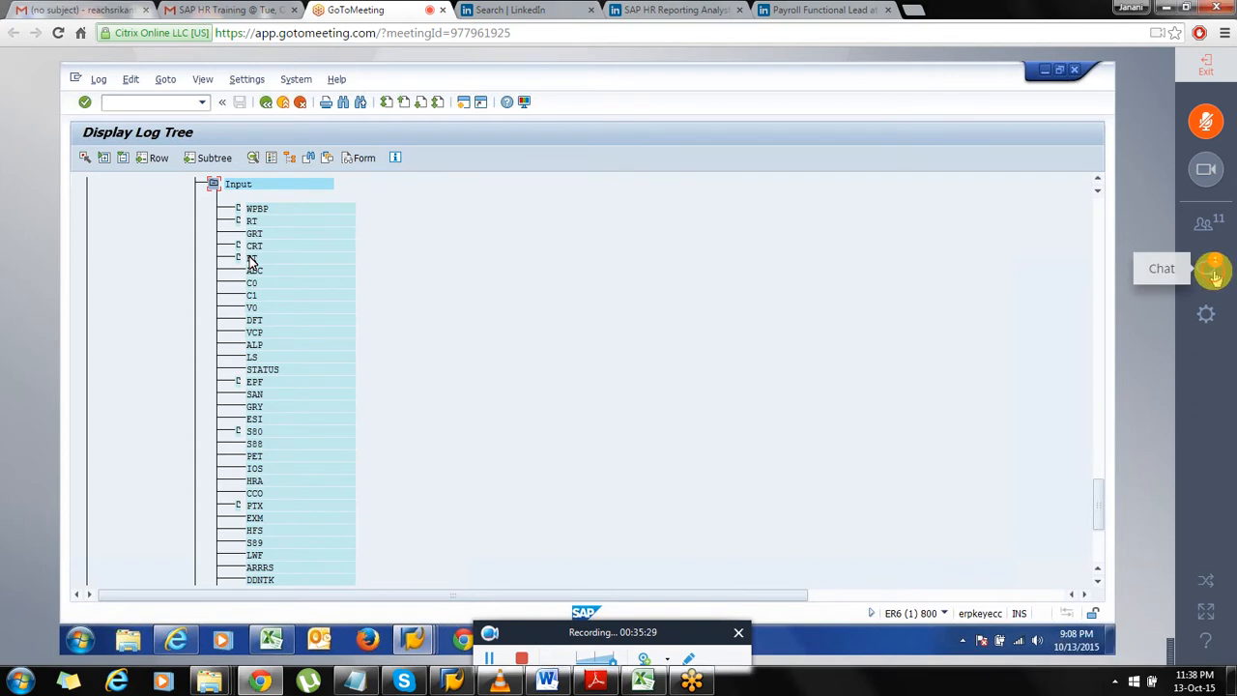
# Read the participants' messages in the meeting chat and close the chat again
pyautogui.click(1216, 276)
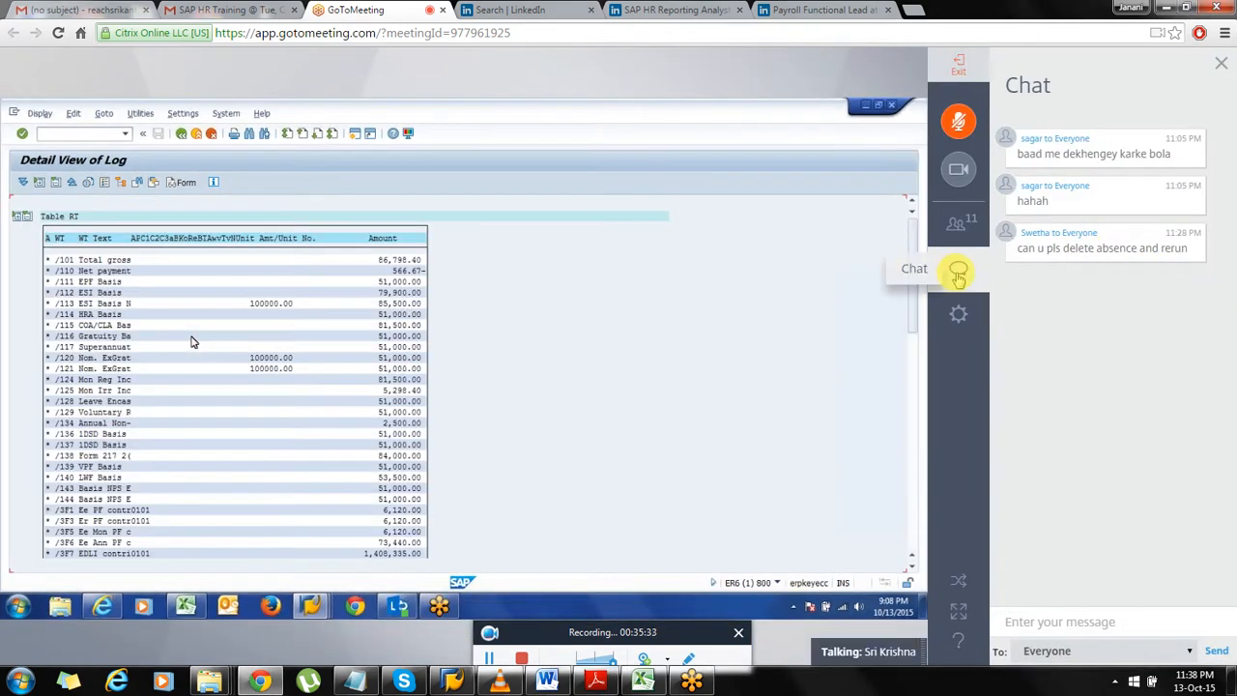
pyautogui.click(958, 273)
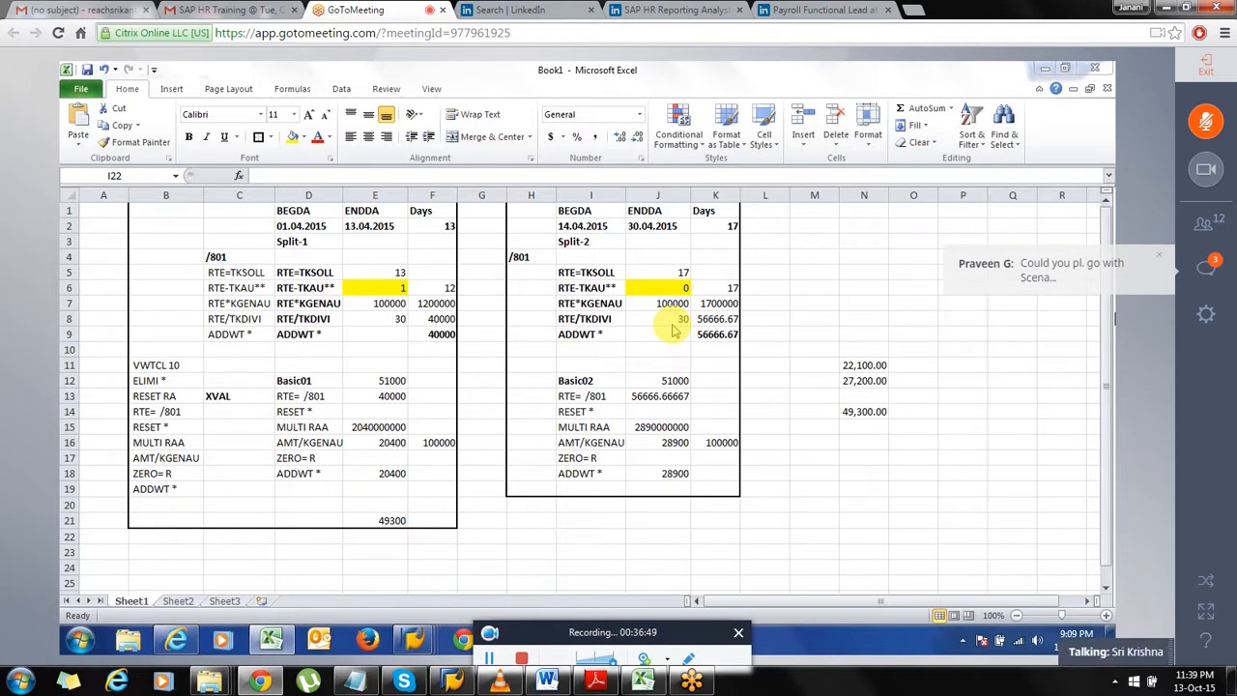
pyautogui.click(1205, 266)
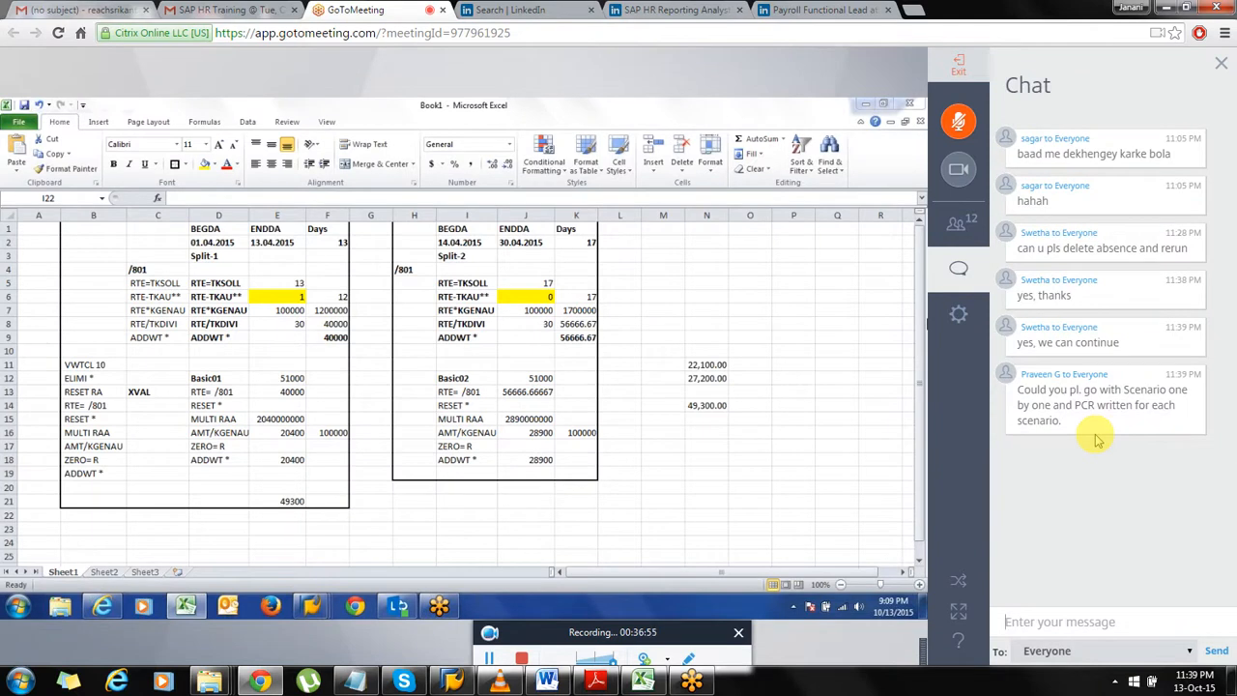
pyautogui.click(955, 280)
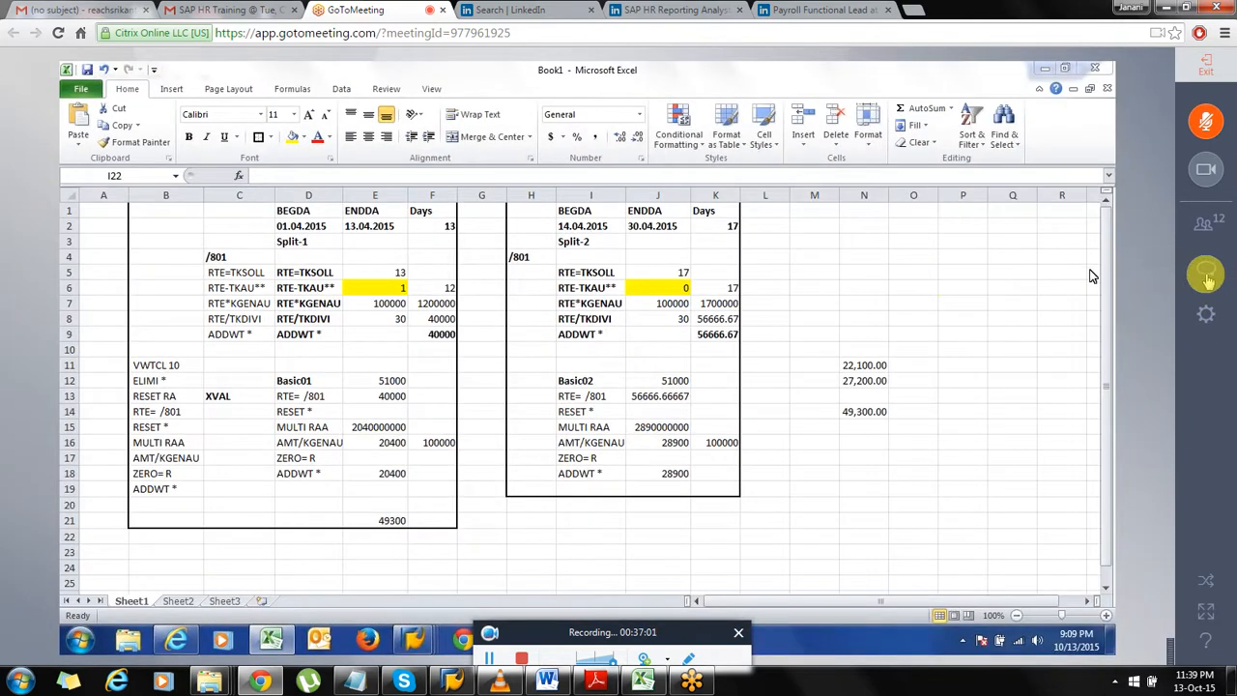
pyautogui.click(1206, 276)
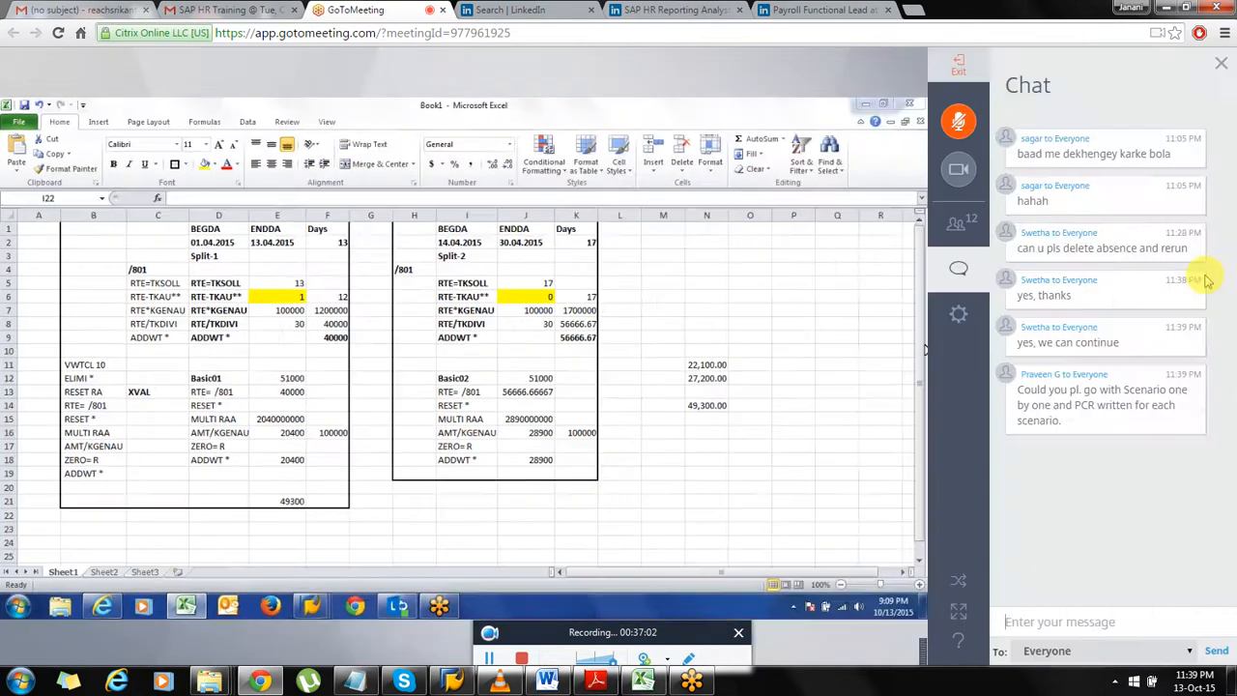
pyautogui.click(957, 270)
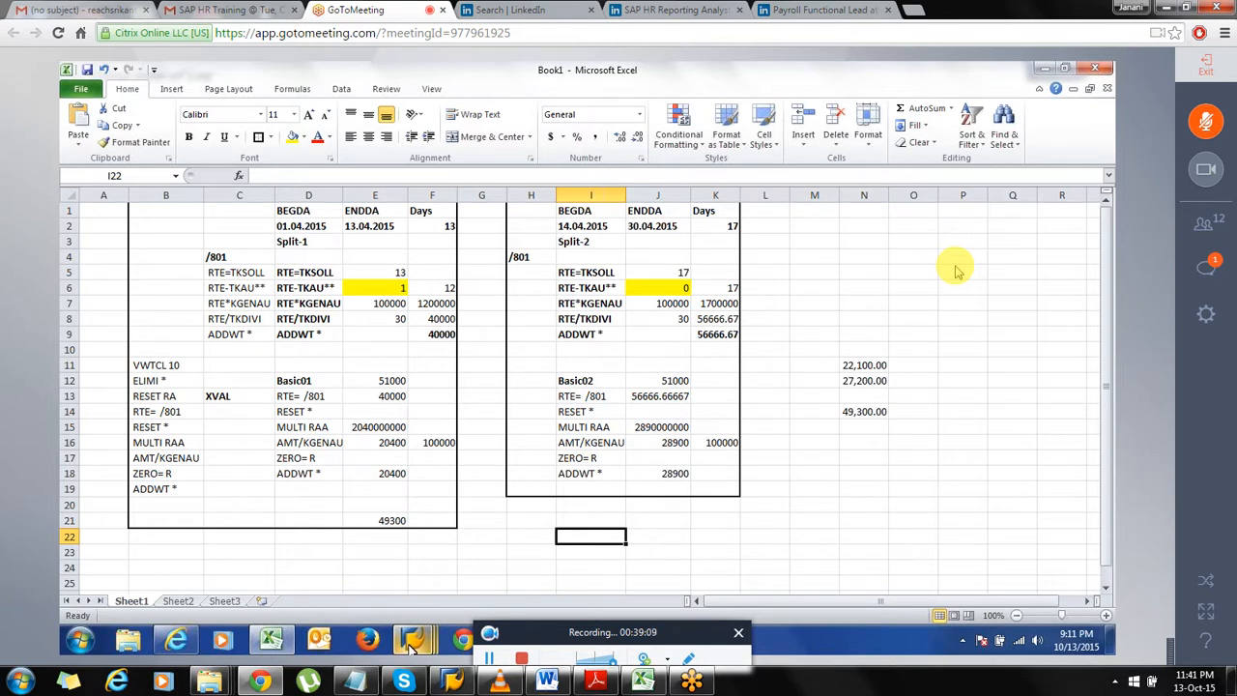
pyautogui.moveTo(410, 648)
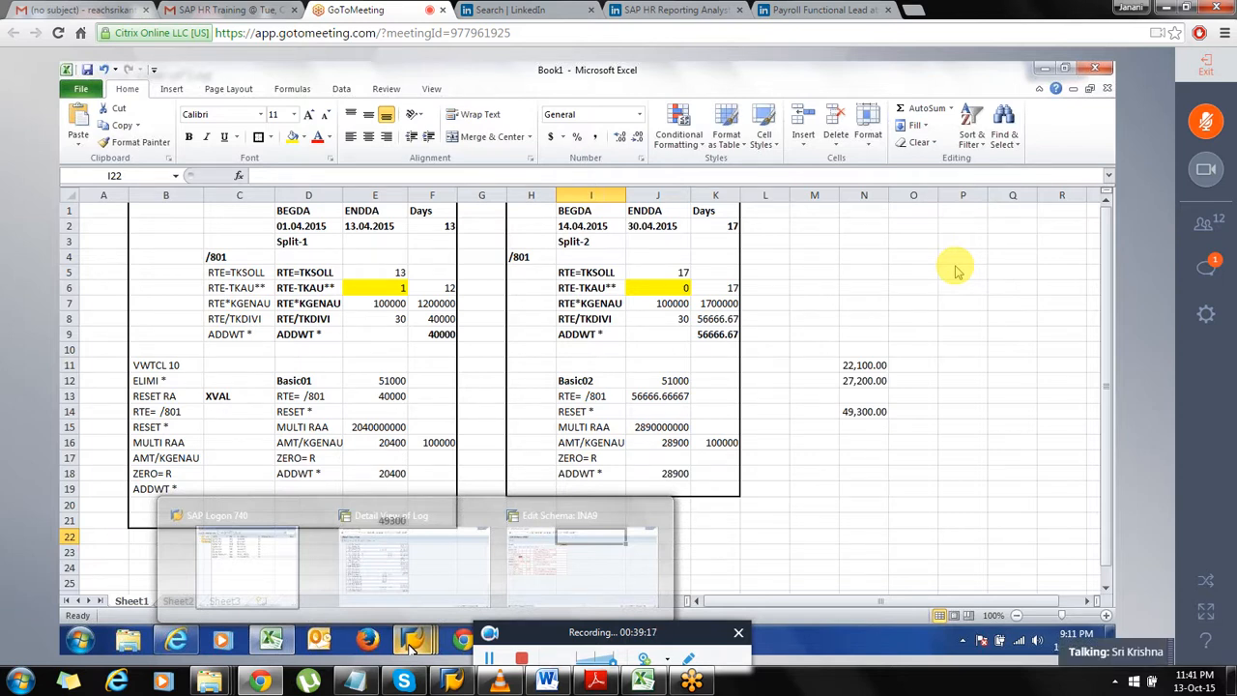
pyautogui.click(542, 576)
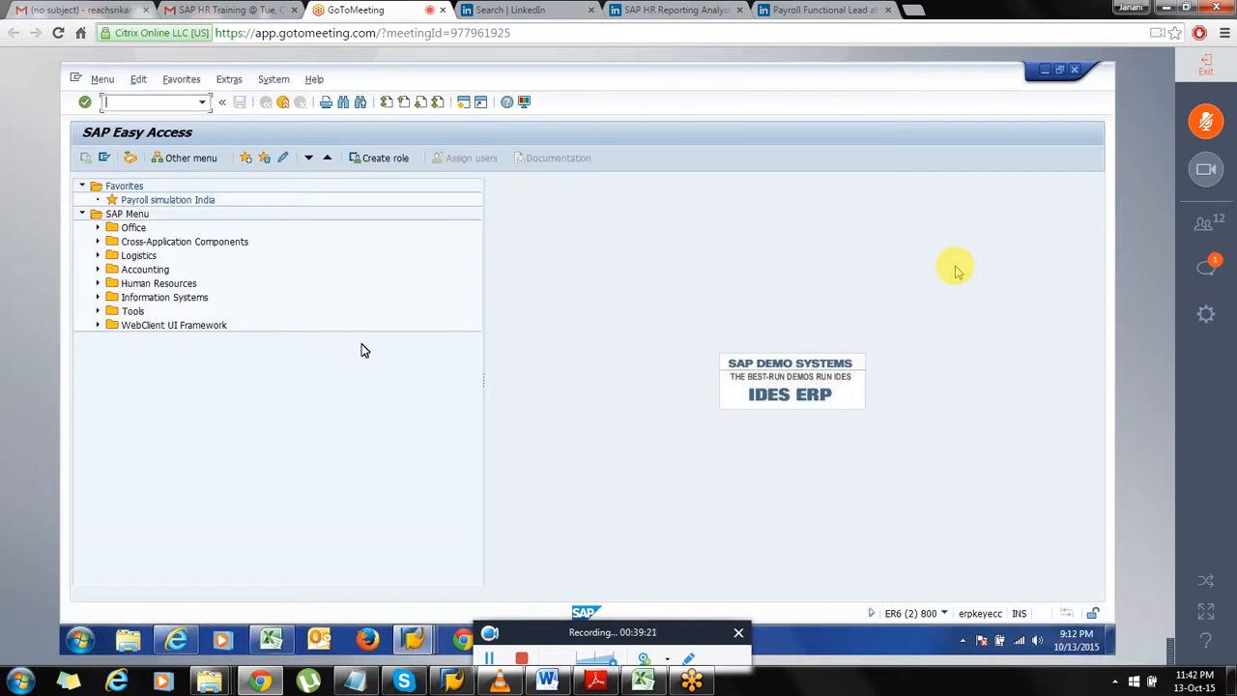
pyautogui.write('pe0')
pyautogui.press('BackSpace')
pyautogui.press('BackSpace')
pyautogui.press('BackSpace')
pyautogui.moveTo(272, 641)
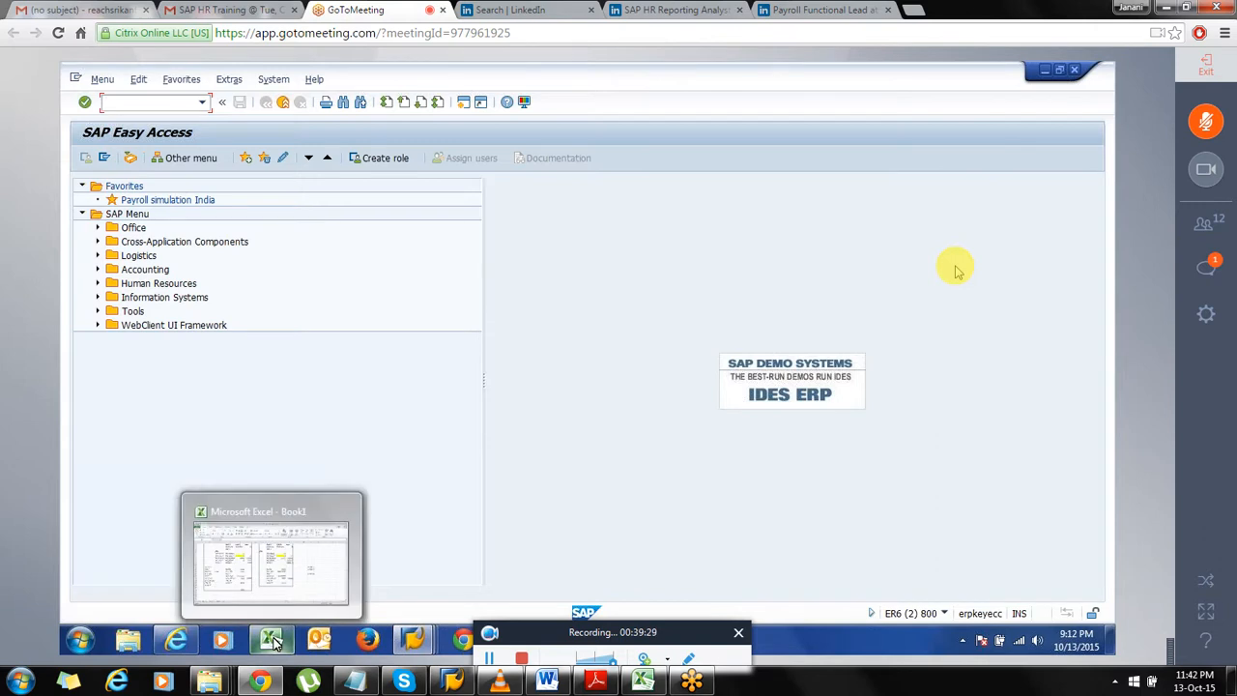
pyautogui.click(188, 606)
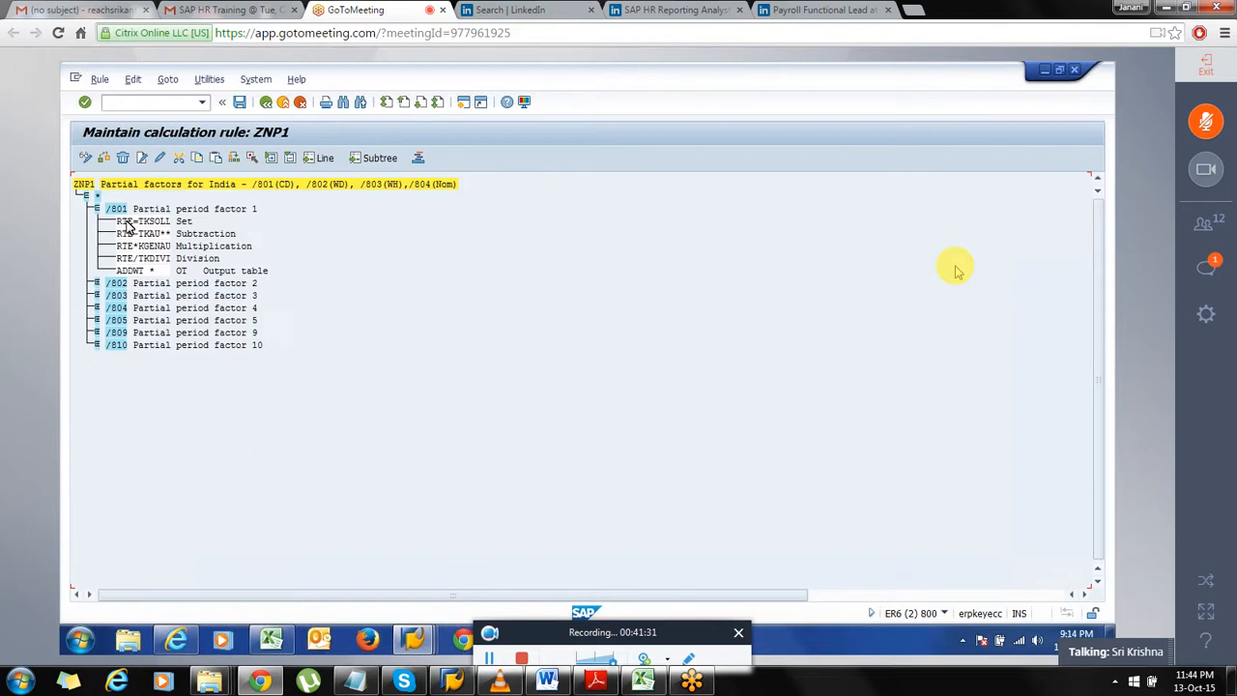
# Collapse /801 and expand /810 in rule ZNP1, and examine its RTE=GKSOLL operation
pyautogui.click(97, 208)
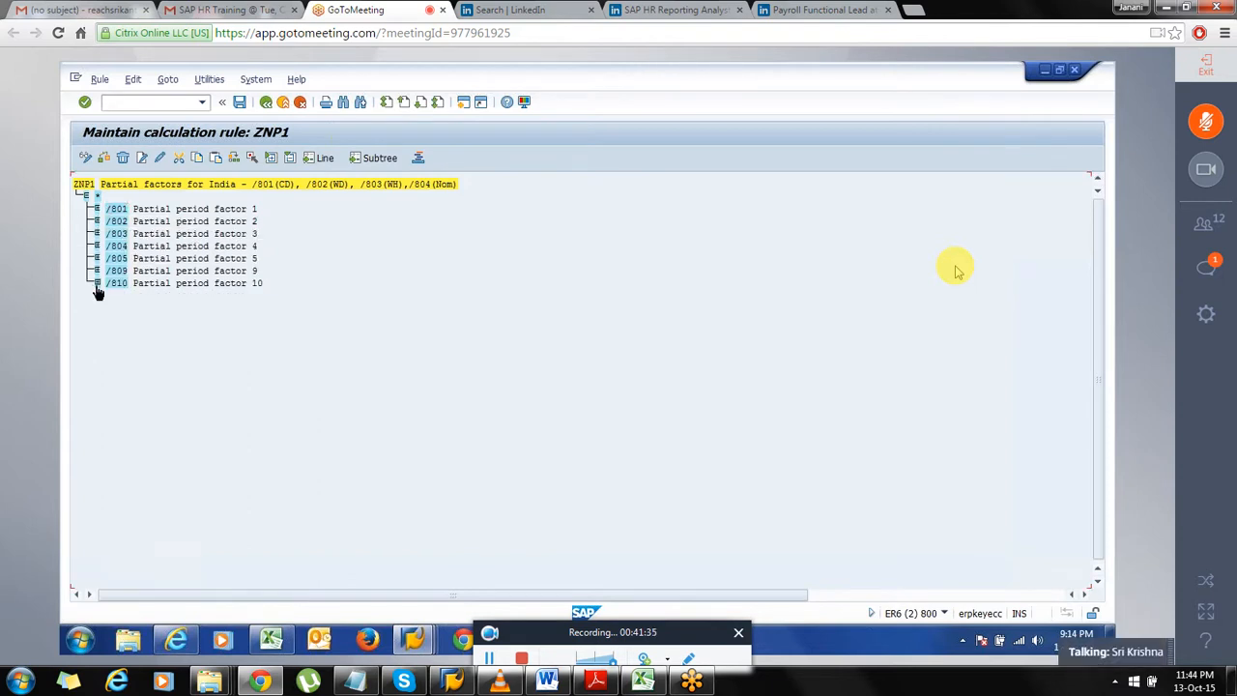
pyautogui.click(97, 283)
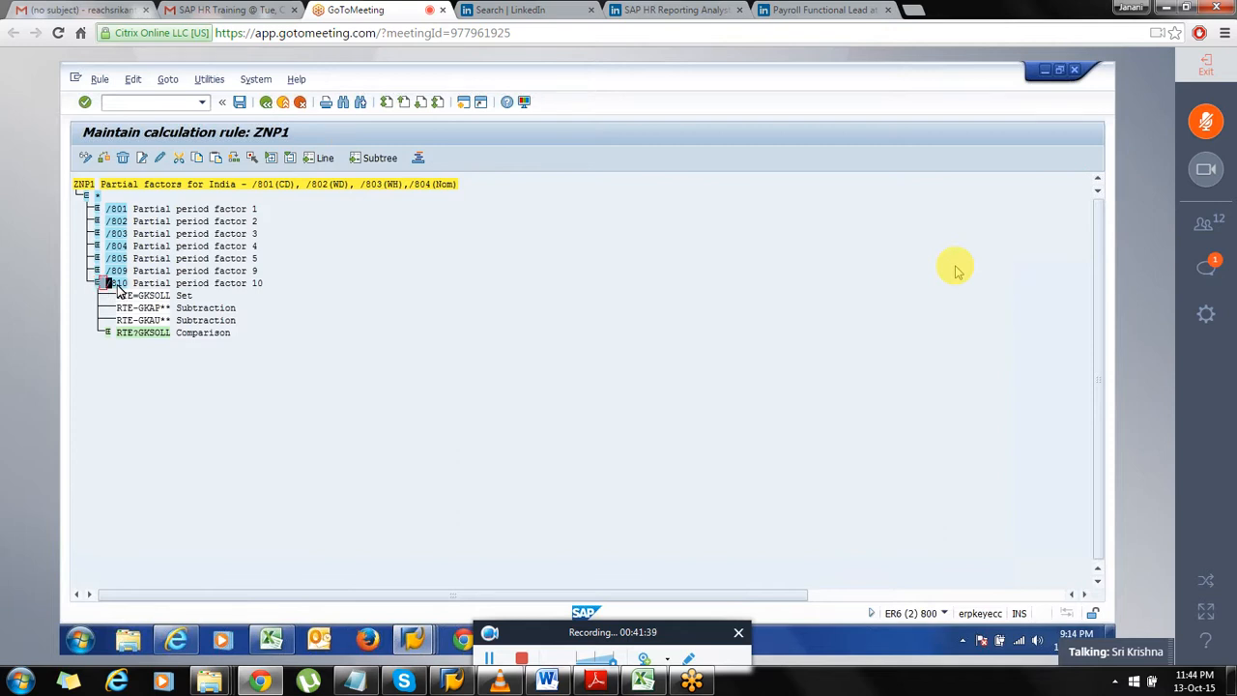
pyautogui.click(117, 284)
pyautogui.moveTo(126, 285); pyautogui.dragTo(140, 287)
pyautogui.click(119, 296)
pyautogui.moveTo(131, 300); pyautogui.dragTo(177, 307)
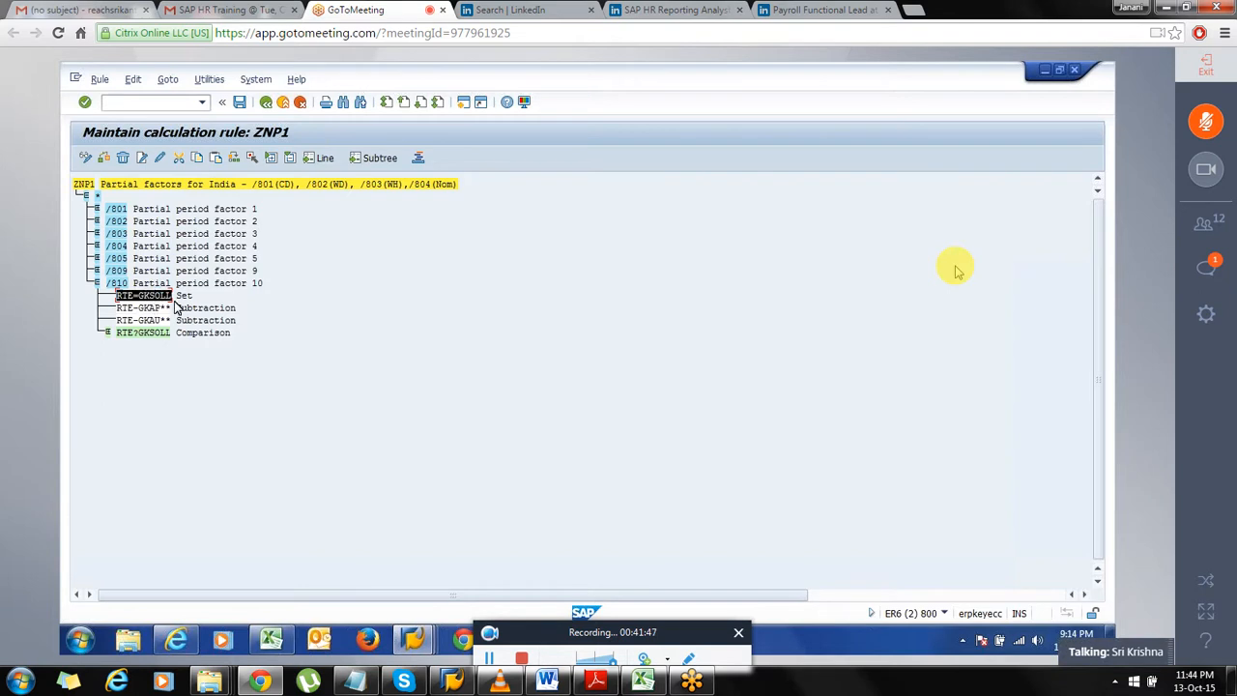
pyautogui.click(145, 305)
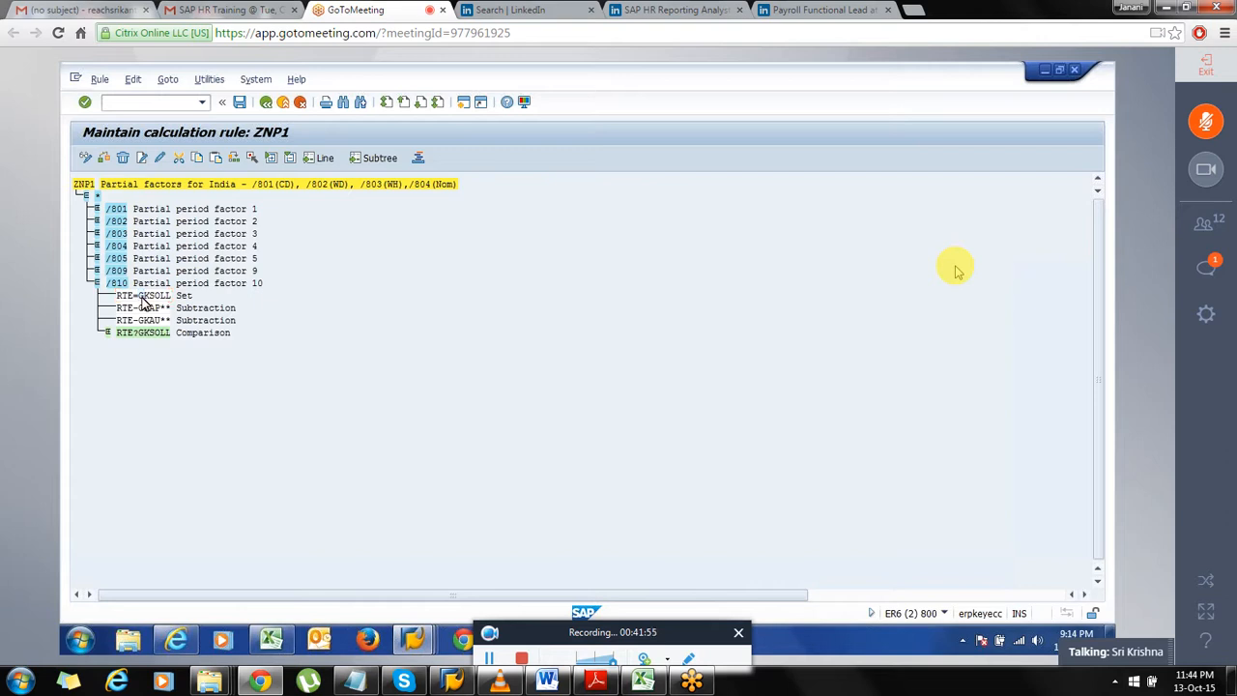
# Open the RTE operation's documentation and follow its operands description to the 2nd Variant: Table Fields
pyautogui.doubleClick(161, 297)
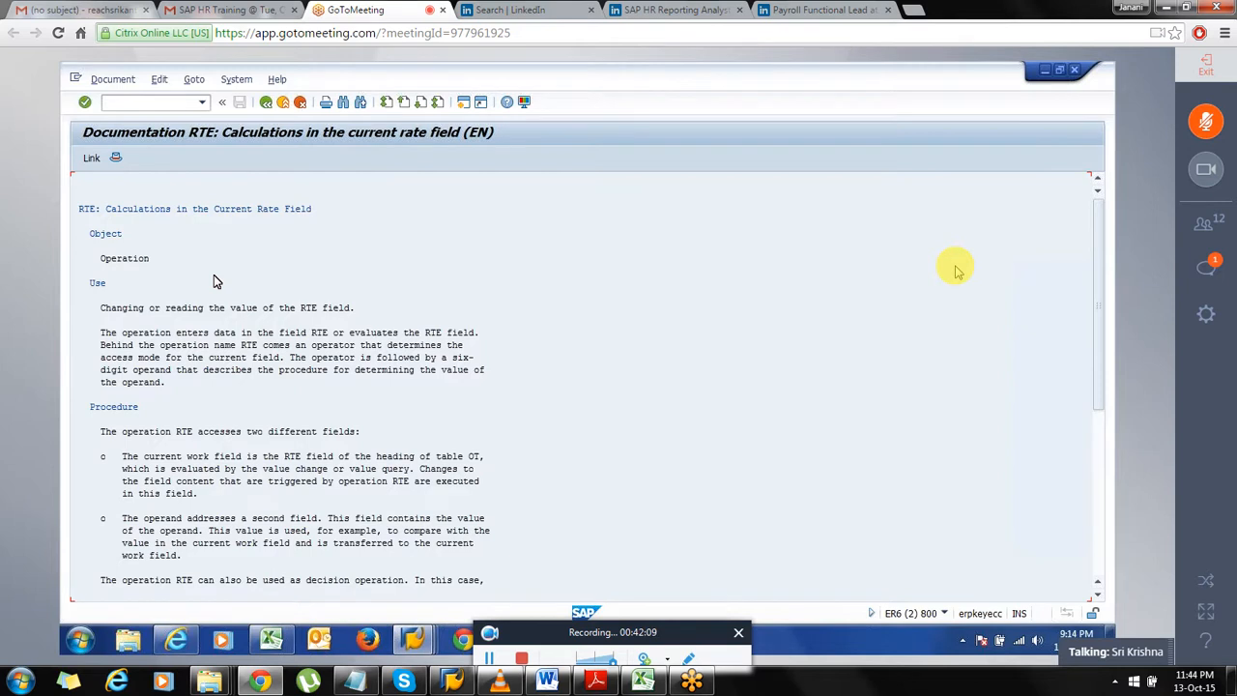
pyautogui.doubleClick(374, 322)
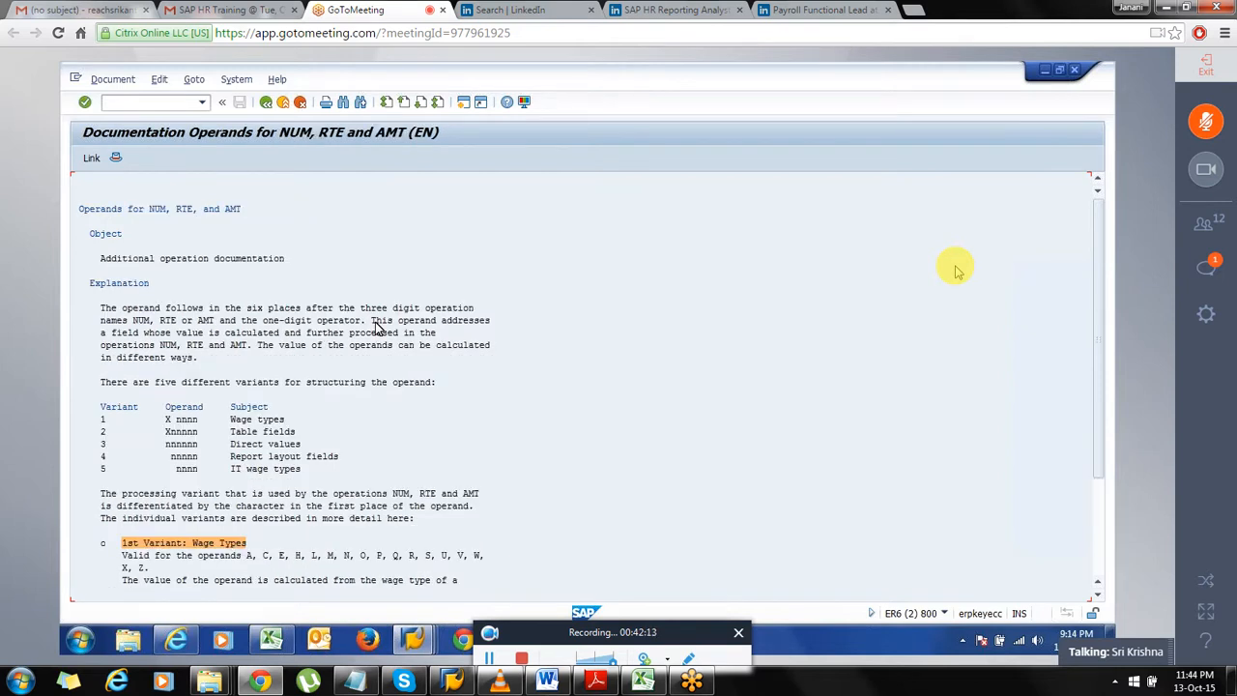
pyautogui.scroll(-2, 338, 415)
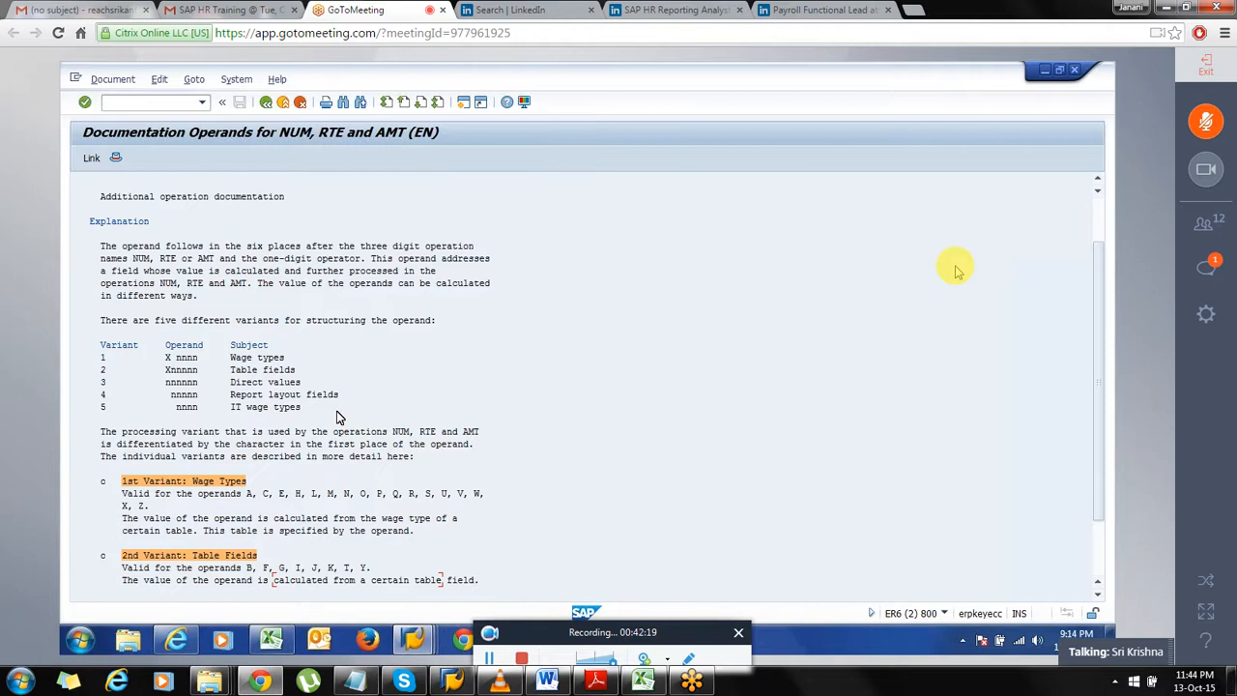
pyautogui.scroll(-1, 338, 416)
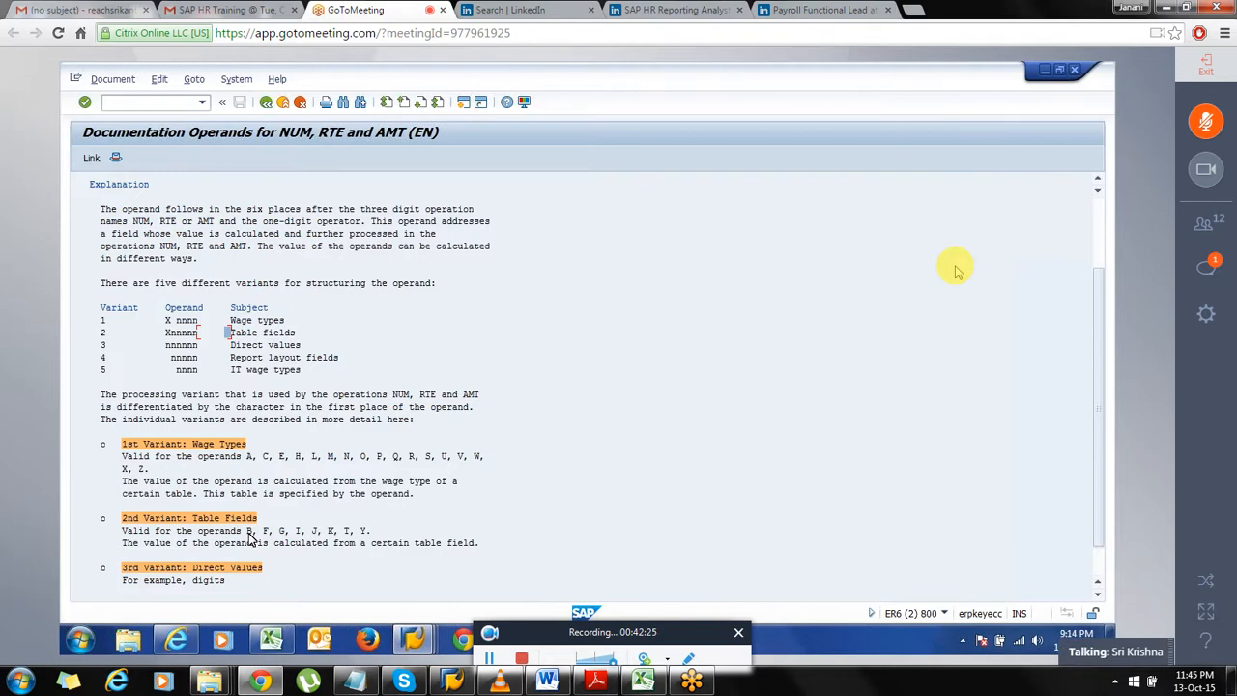
pyautogui.click(193, 518)
# Compare the descriptions of operand G (whole month) and operand T (partial period) in the documentation
pyautogui.moveTo(127, 269); pyautogui.dragTo(338, 264)
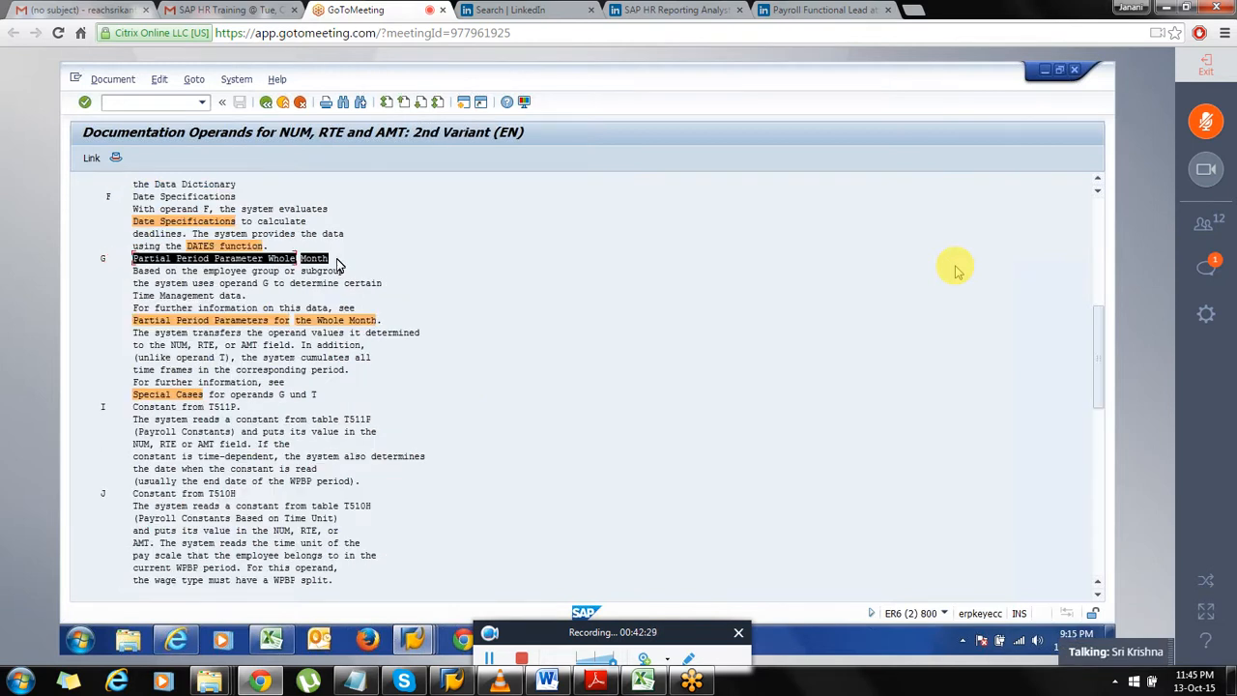
pyautogui.click(338, 263)
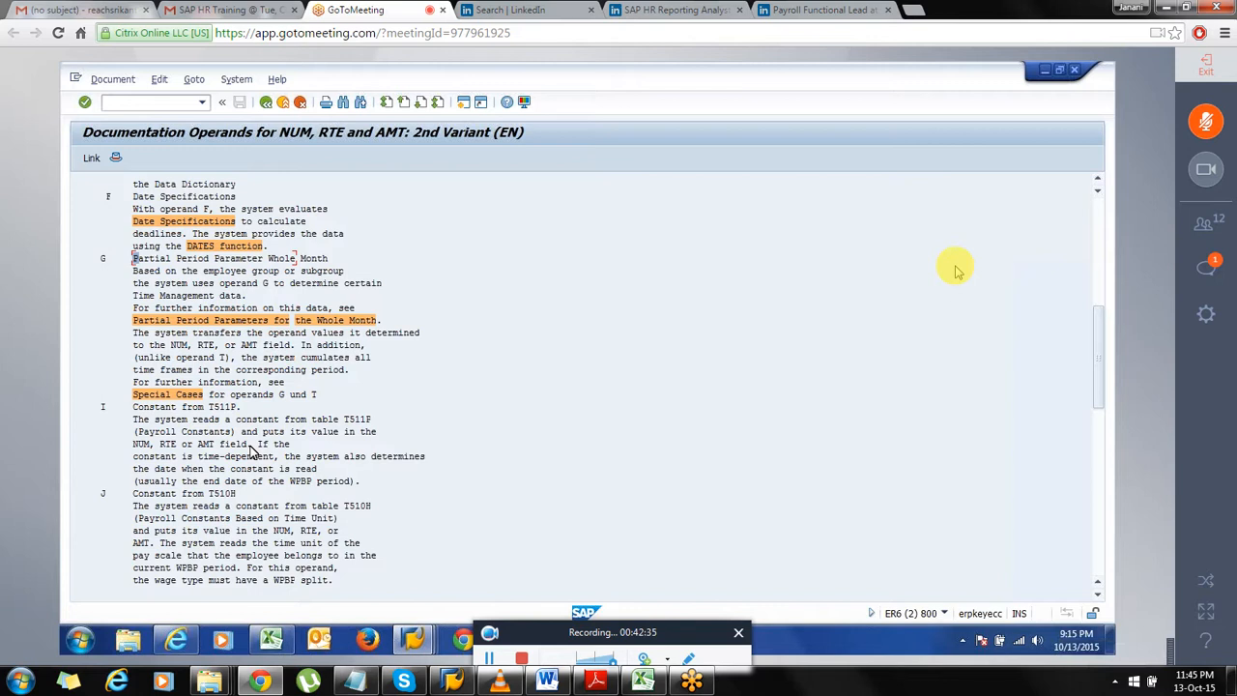
pyautogui.scroll(-10, 253, 451)
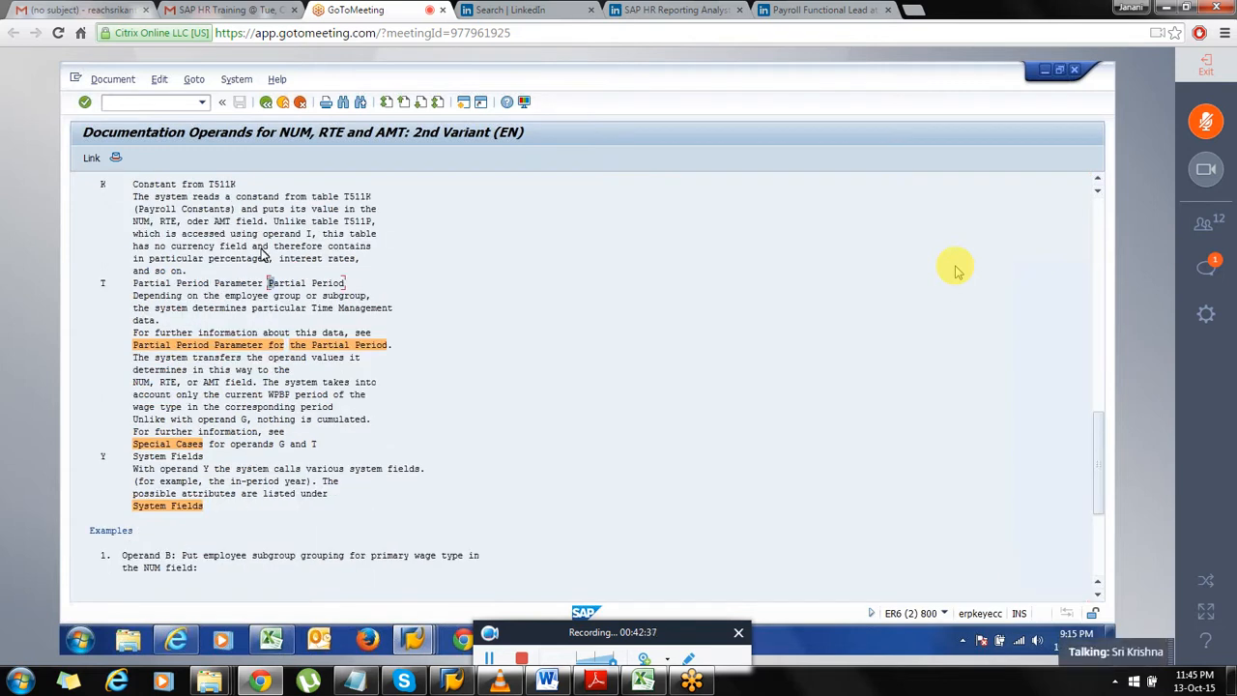
pyautogui.scroll(10, 261, 254)
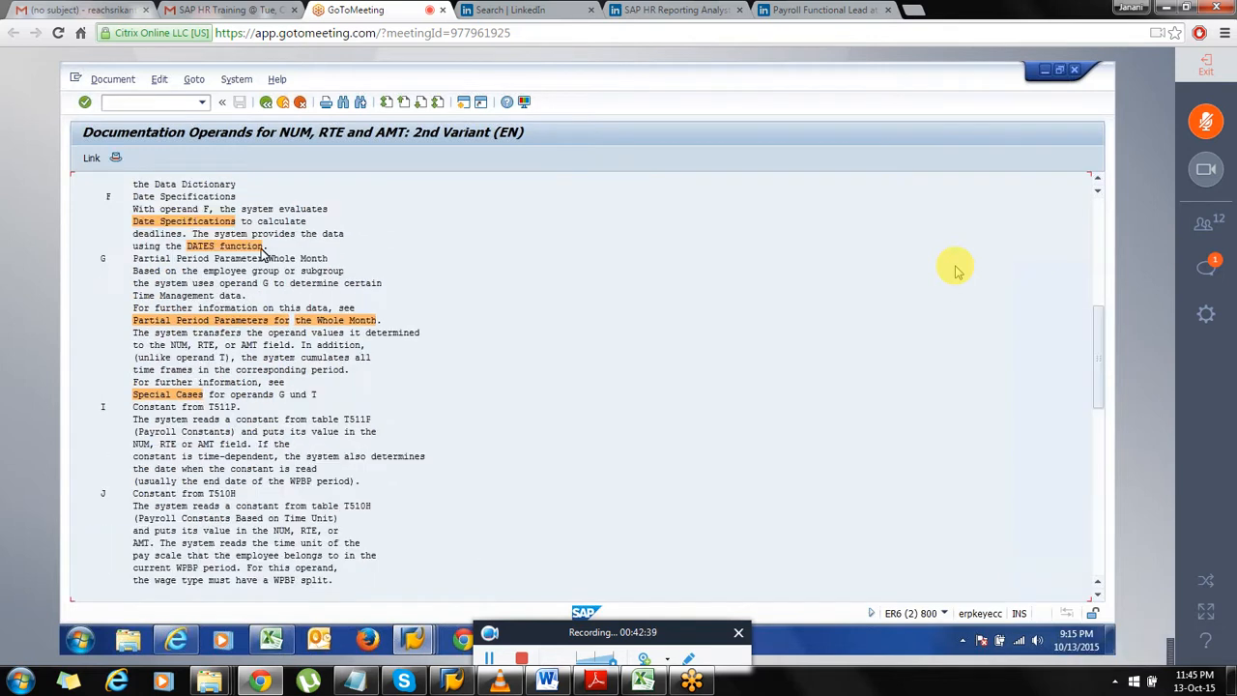
# Open the documentation on Partial Period Parameters for the Whole Month and examine the KSOLL and KDIVI entries
pyautogui.click(230, 322)
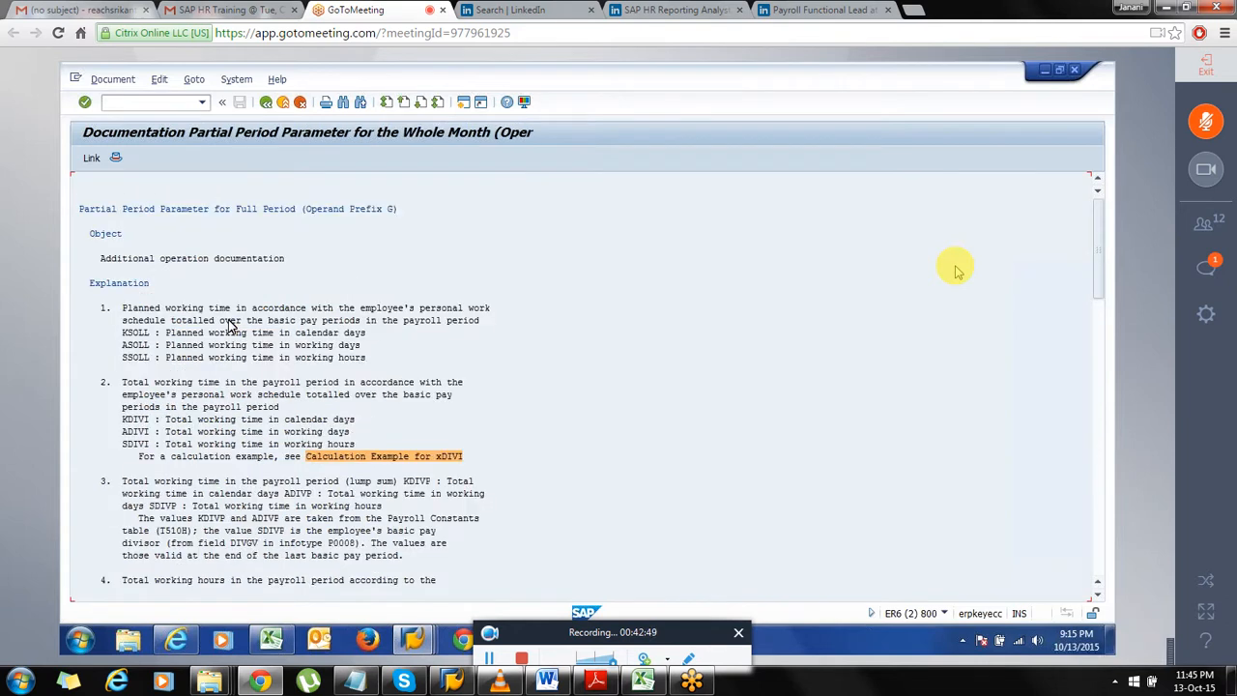
pyautogui.moveTo(166, 333); pyautogui.dragTo(377, 340)
pyautogui.click(390, 375)
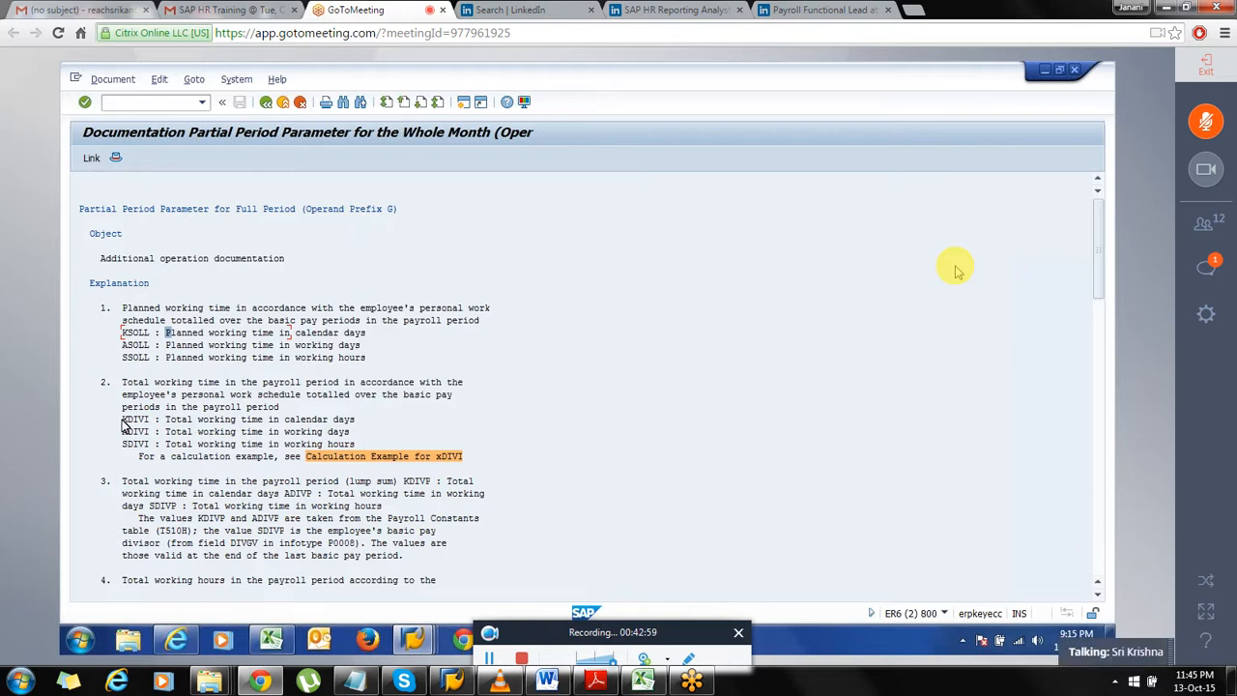
pyautogui.moveTo(122, 420); pyautogui.dragTo(154, 420)
pyautogui.click(167, 421)
# Return from the documentation to rule ZNP1 and examine the RTE=GKSOLL, RTE-GKAP** and RTE-GKAU** operations of /810
pyautogui.click(266, 103)
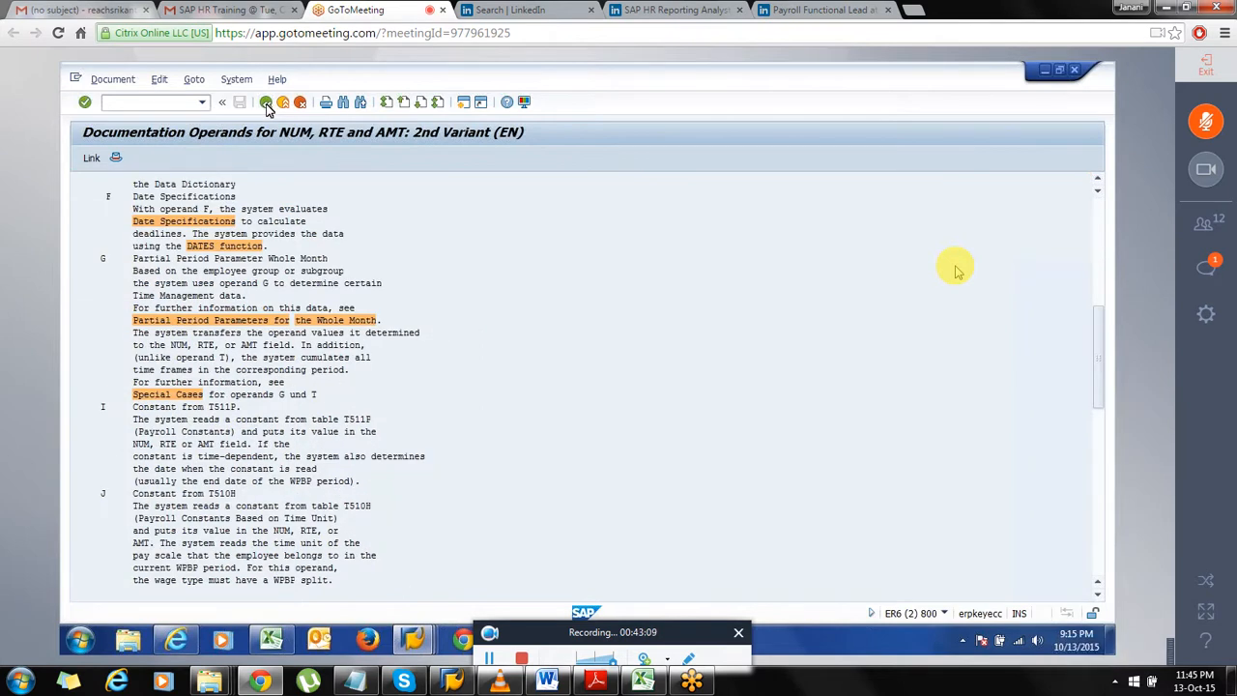
pyautogui.click(266, 103)
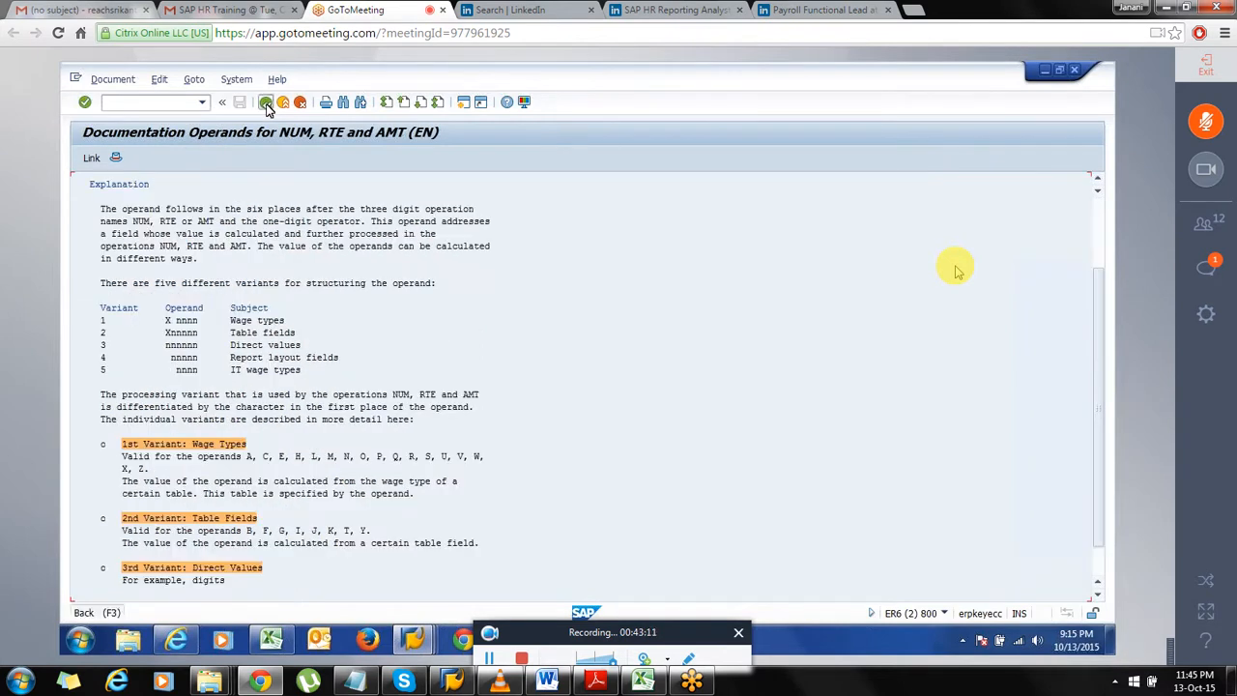
pyautogui.click(266, 102)
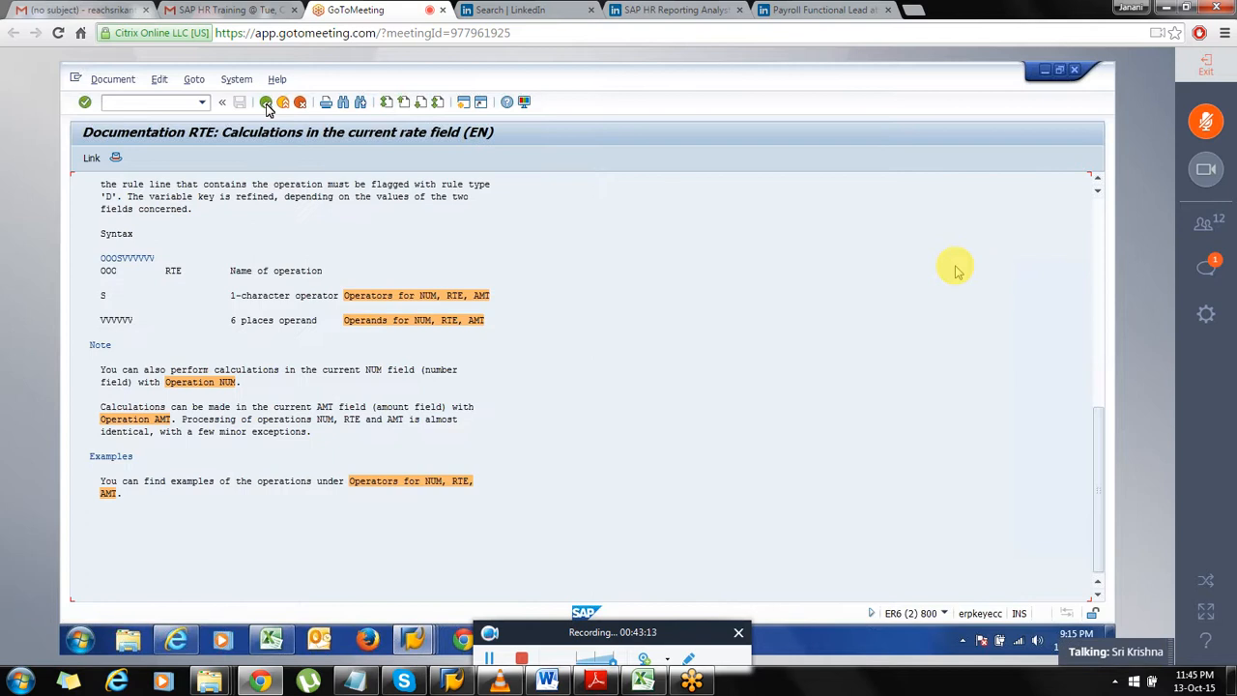
pyautogui.click(266, 103)
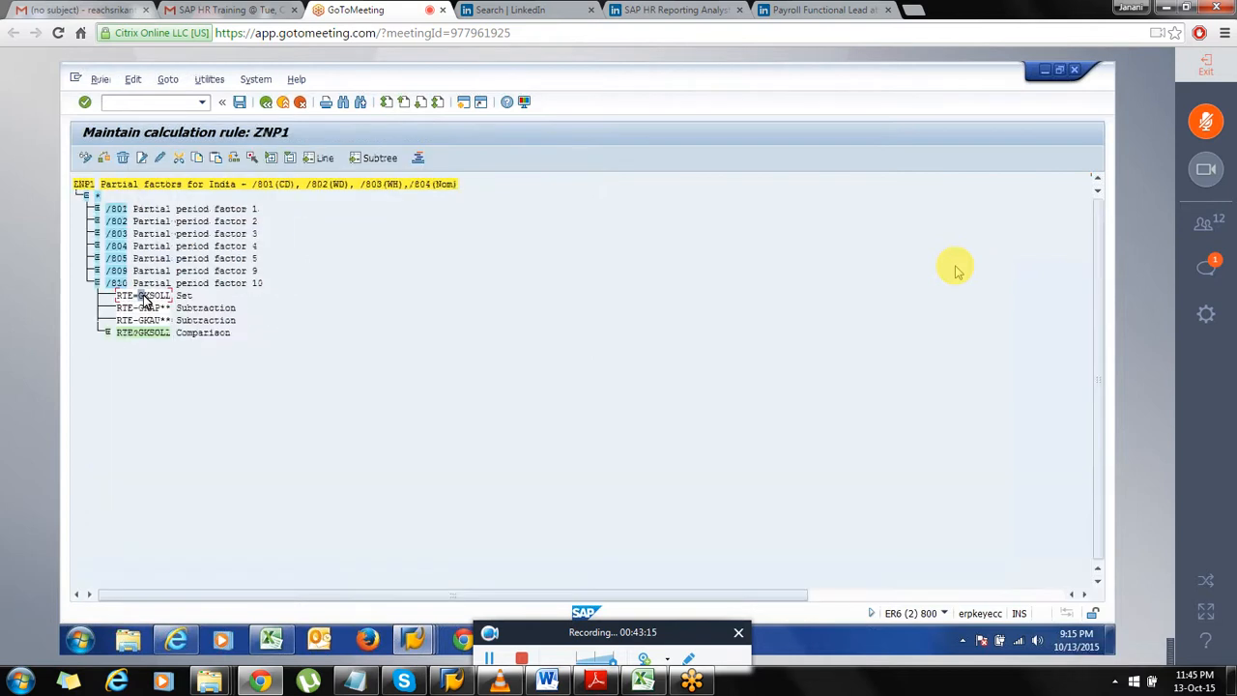
pyautogui.click(135, 307)
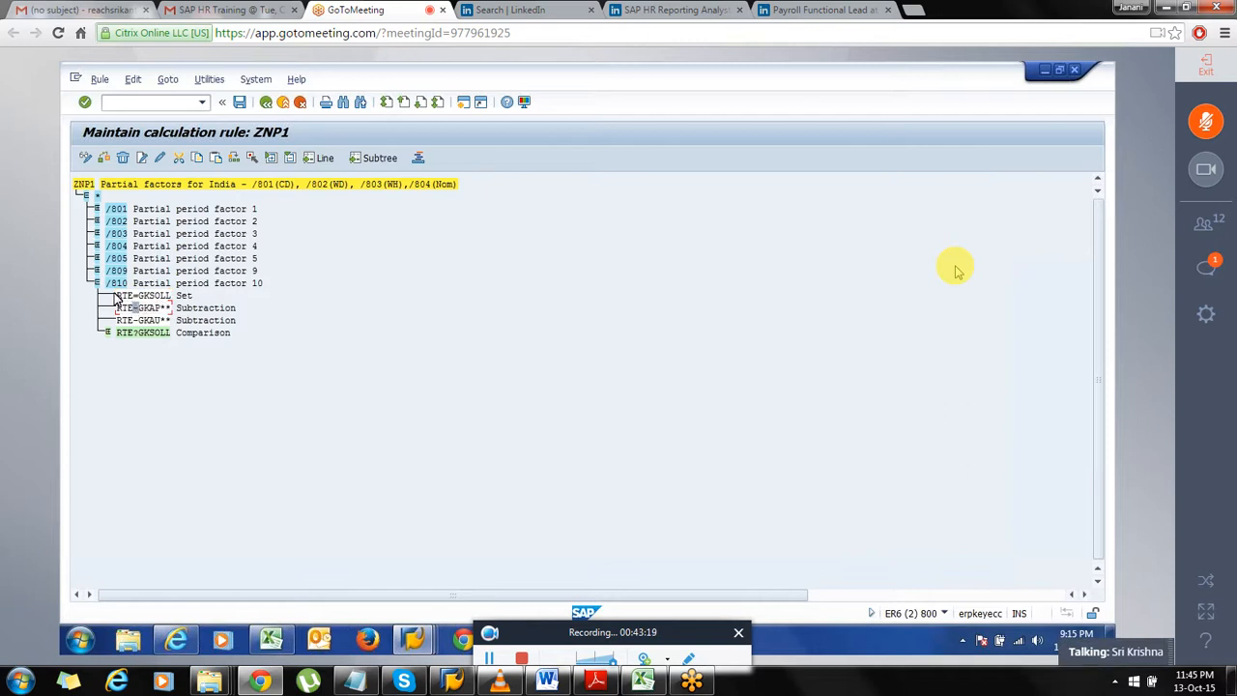
pyautogui.click(131, 295)
pyautogui.moveTo(117, 320); pyautogui.dragTo(157, 300)
pyautogui.click(152, 320)
# Examine the RTE?GKSOLL comparison under /810 and expand its < and * branches
pyautogui.moveTo(141, 339); pyautogui.dragTo(167, 340)
pyautogui.click(175, 345)
pyautogui.moveTo(139, 336); pyautogui.dragTo(180, 341)
pyautogui.click(180, 340)
pyautogui.click(109, 335)
pyautogui.click(125, 358)
pyautogui.click(121, 359)
pyautogui.click(141, 371)
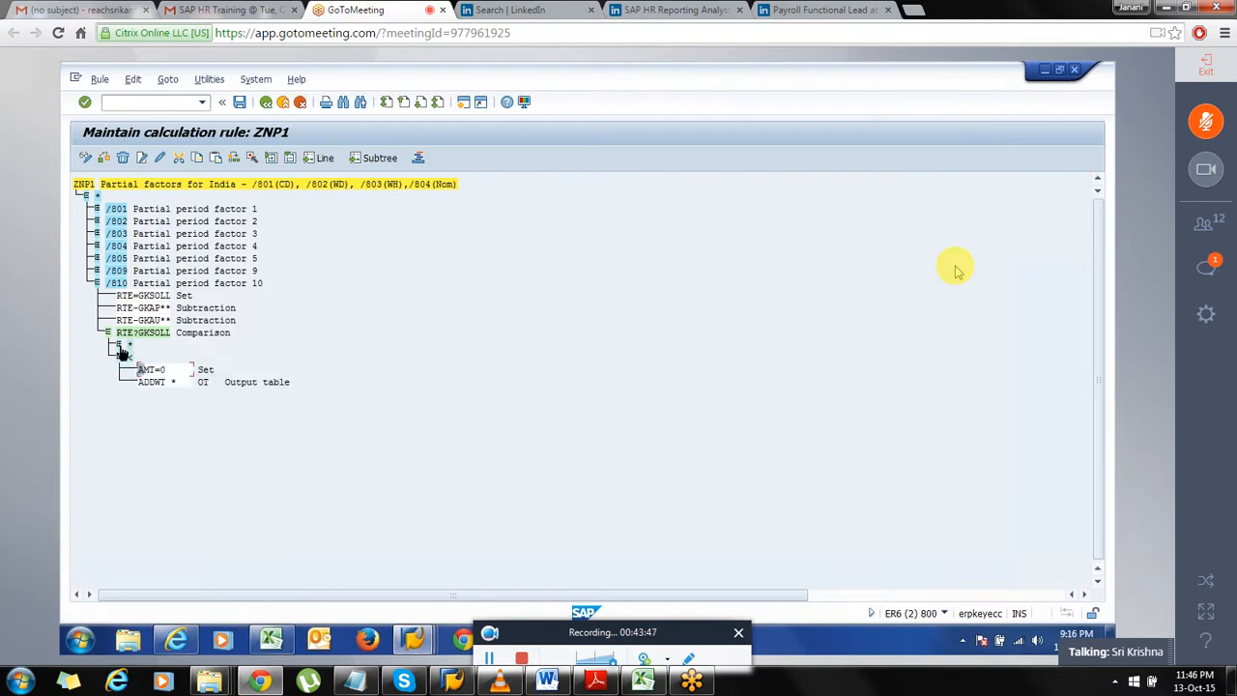
pyautogui.click(118, 345)
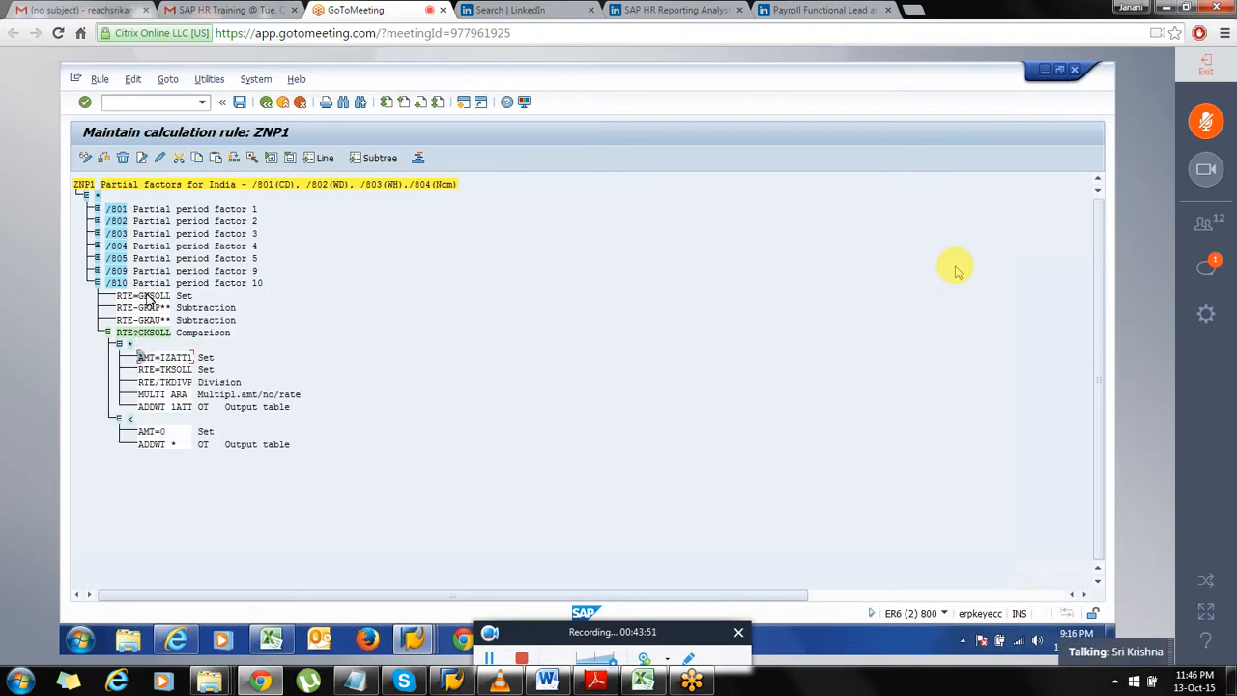
# Examine the RTE-GKAP** and RTE-GKAU** subtractions, the RTE?GKSOLL comparison and the AMT=IZATT1 operation under /810
pyautogui.click(145, 308)
pyautogui.click(147, 320)
pyautogui.click(153, 333)
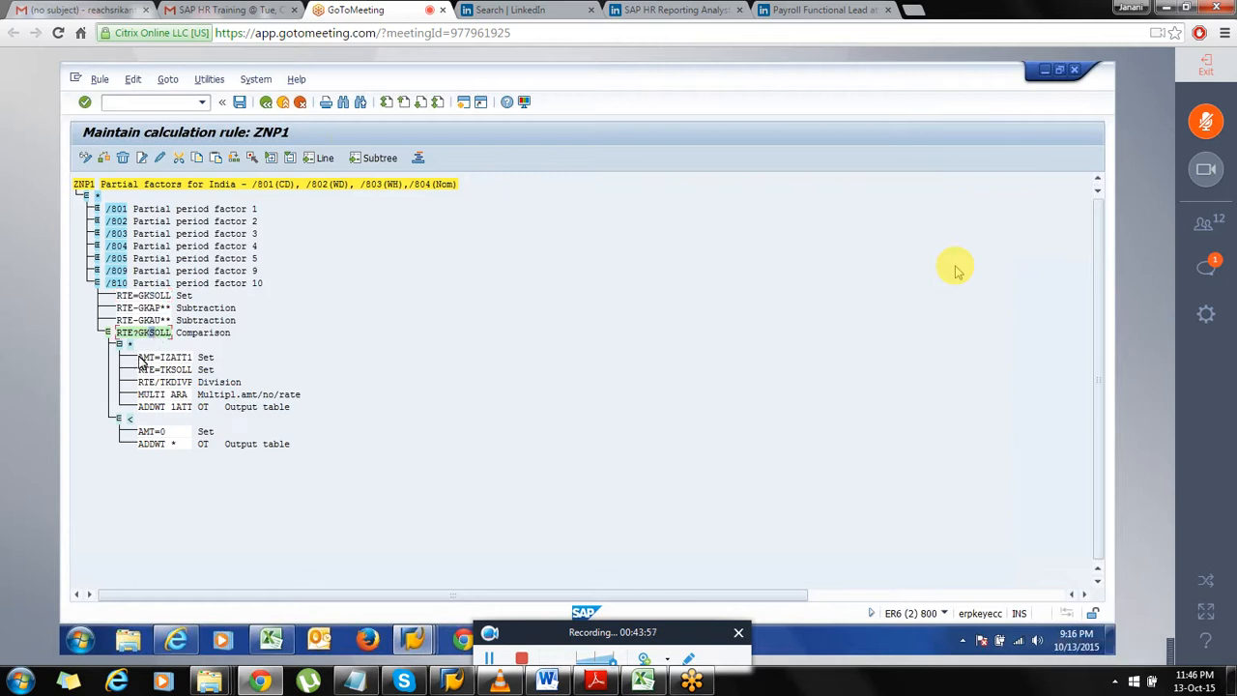
pyautogui.click(141, 358)
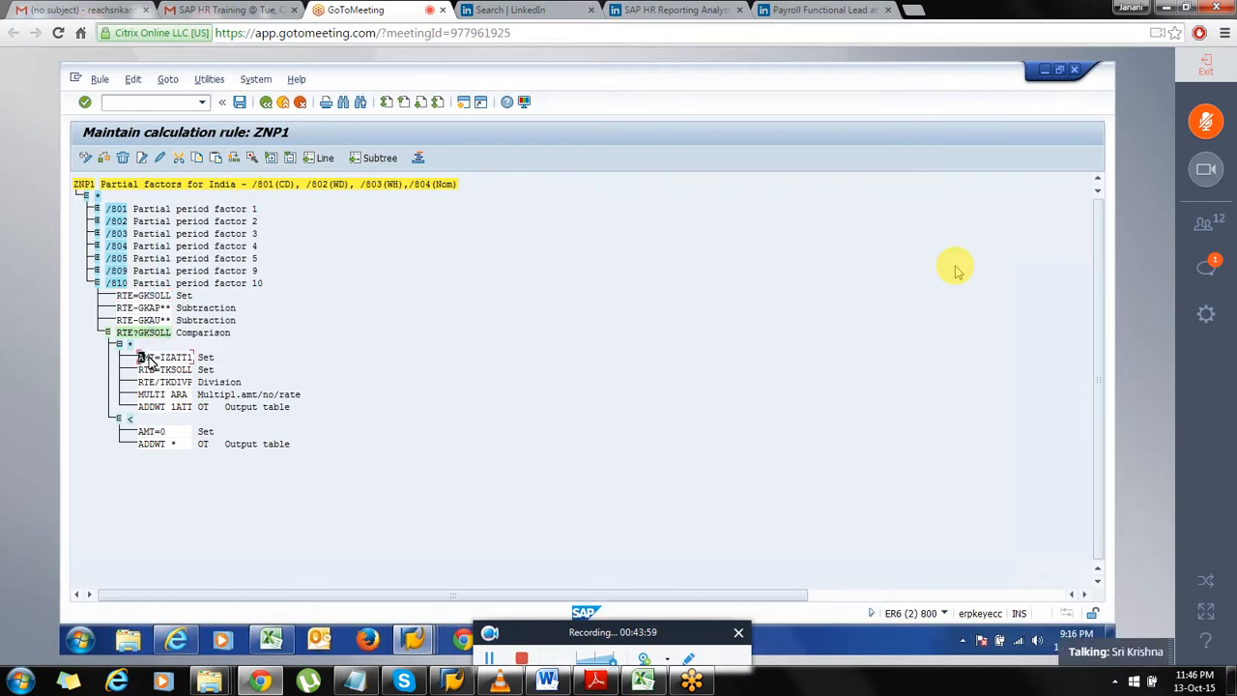
pyautogui.click(164, 360)
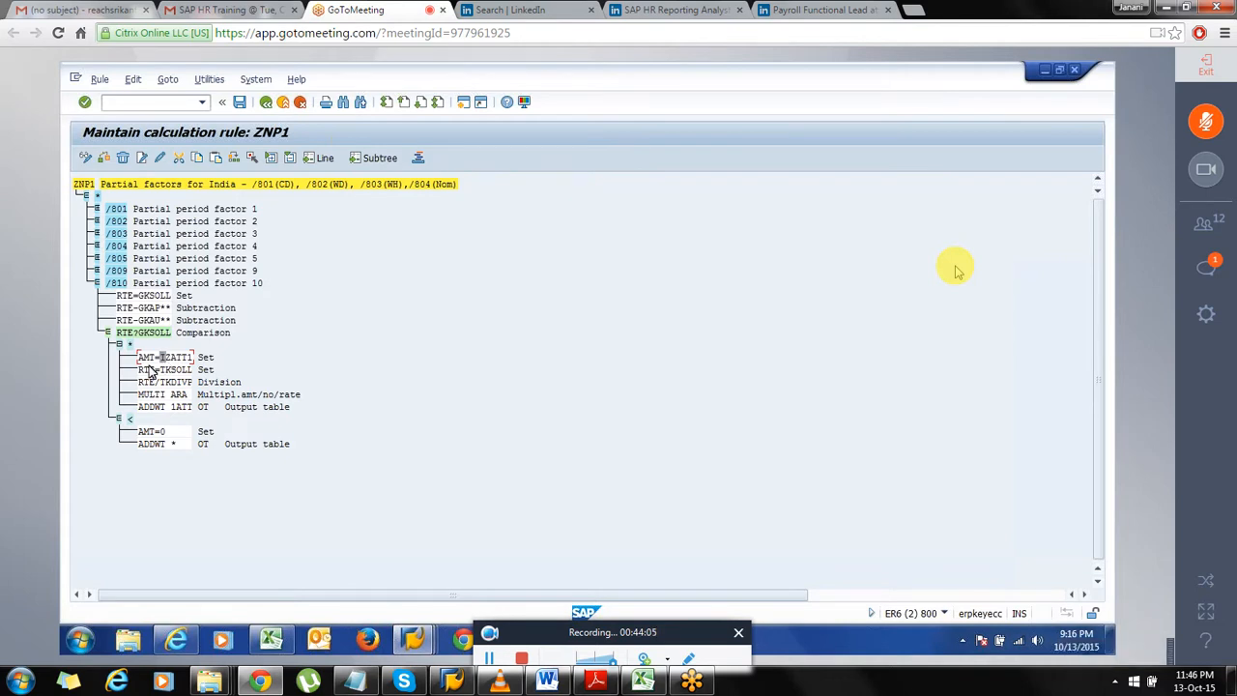
# Examine the RTE=TKSOLL, RTE/TKDIVP, MULTI ARA and ADDWT 1ATT operations in the * branch of /810
pyautogui.moveTo(140, 370); pyautogui.dragTo(196, 375)
pyautogui.click(165, 375)
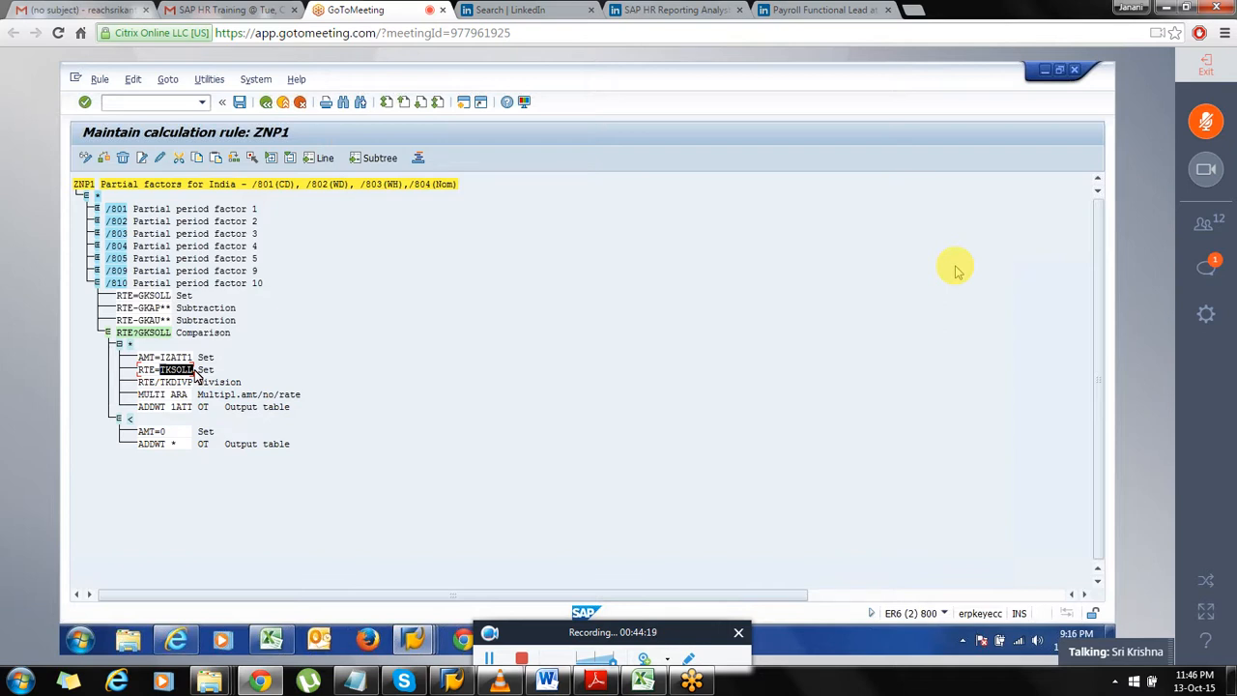
pyautogui.click(194, 382)
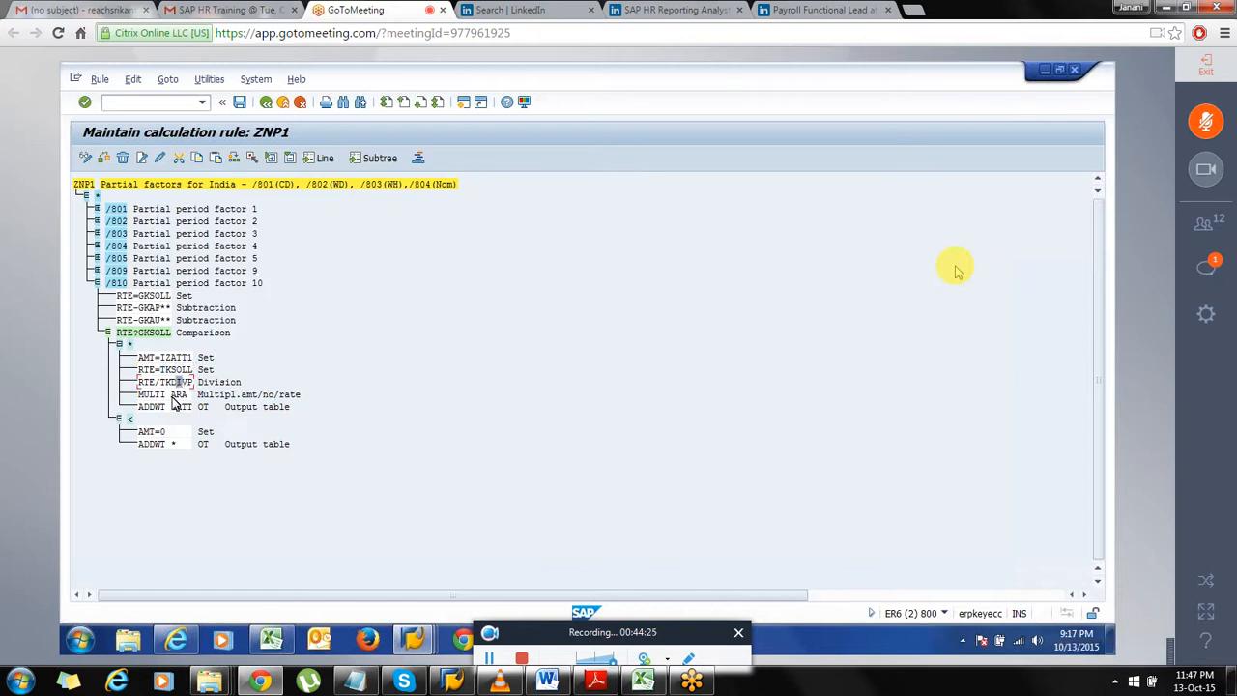
pyautogui.click(178, 395)
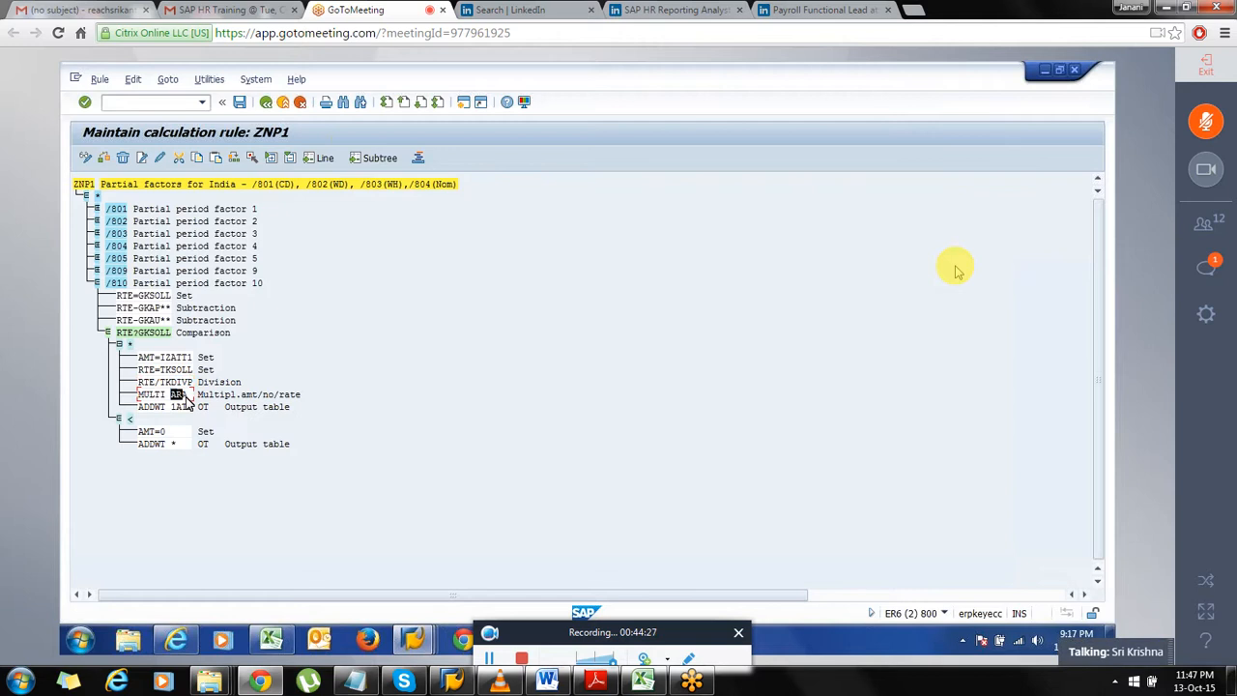
pyautogui.moveTo(167, 394); pyautogui.dragTo(196, 411)
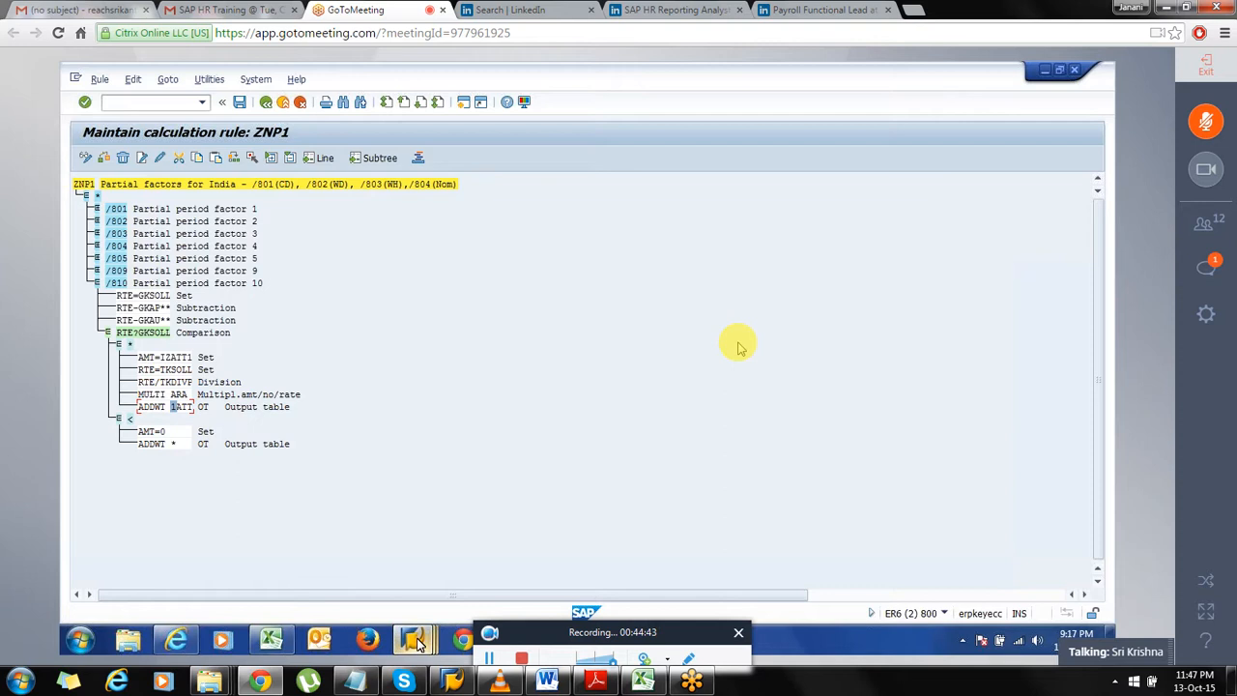
# Switch to the payroll log session, open the Output of the factoring step and examine the 1ATT Attendance rows
pyautogui.moveTo(419, 644)
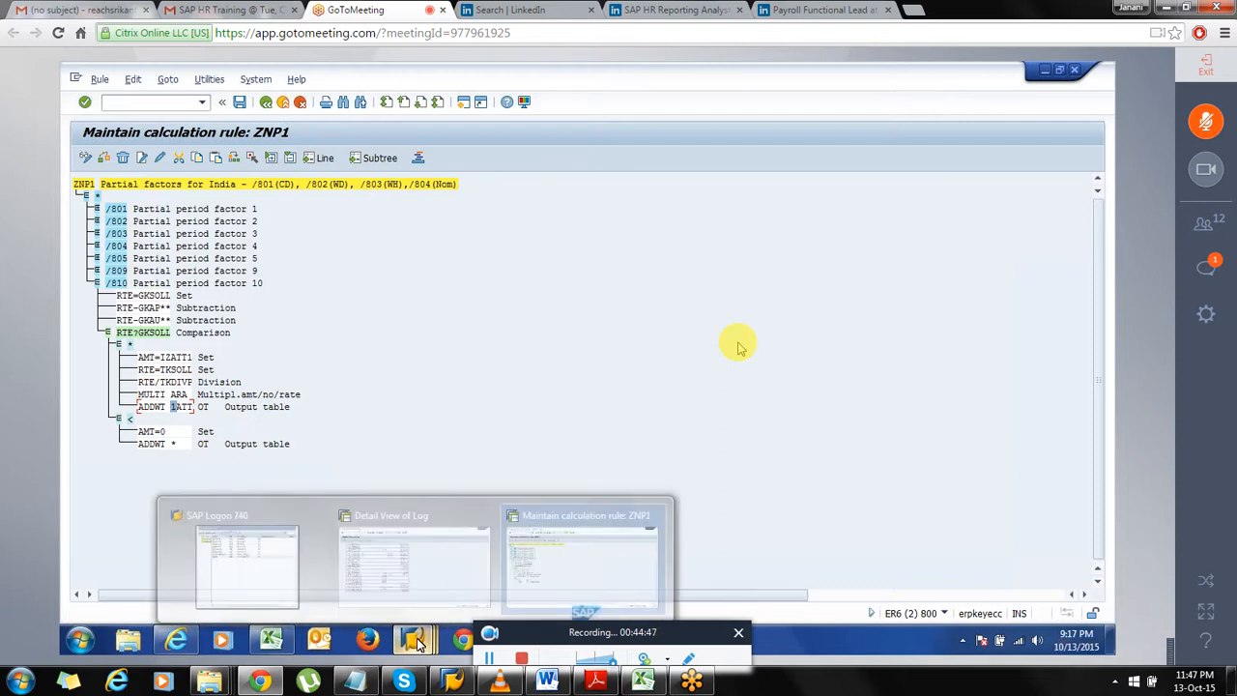
pyautogui.click(414, 578)
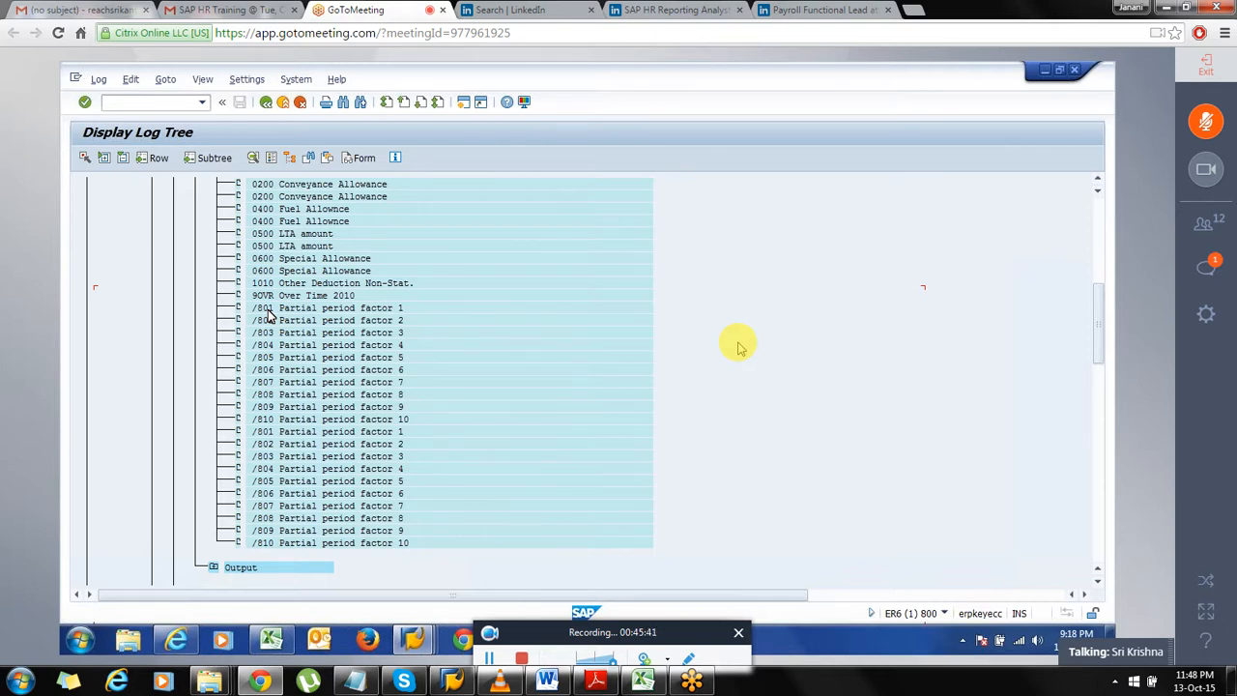
pyautogui.doubleClick(251, 565)
pyautogui.press('pagedown')
pyautogui.click(504, 222)
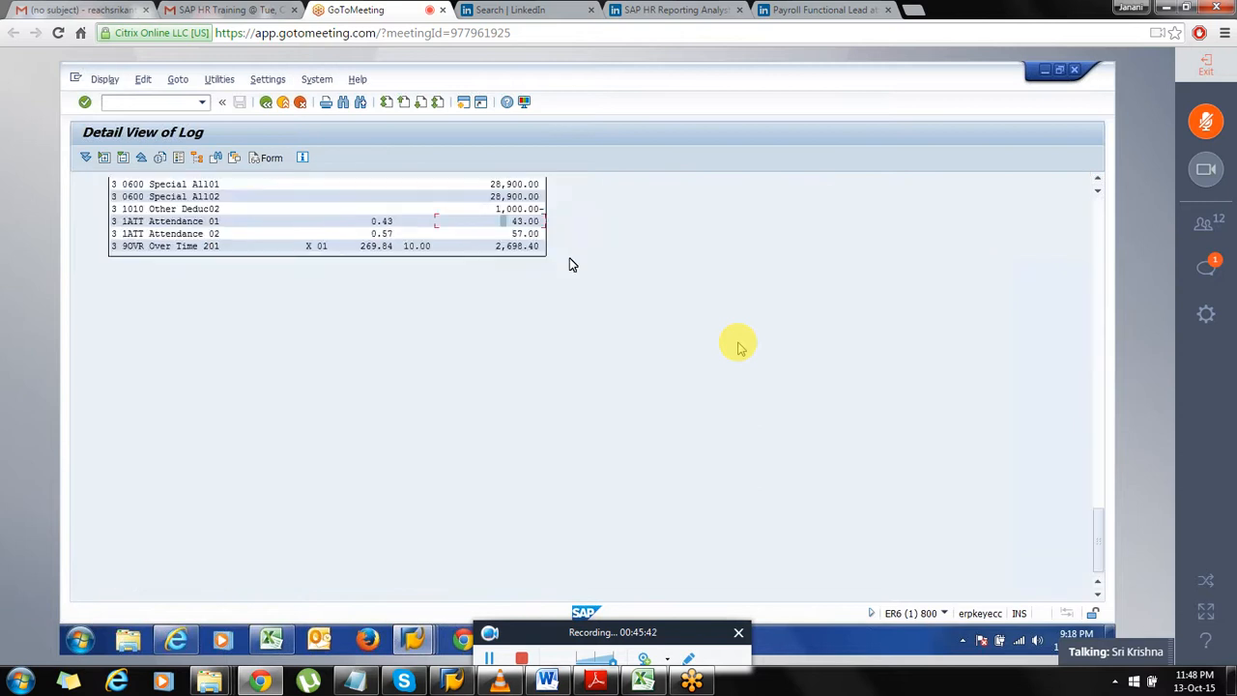
# Display the payslip form to check the Attendance Bonus, and return to the session with rule ZNP1
pyautogui.click(271, 158)
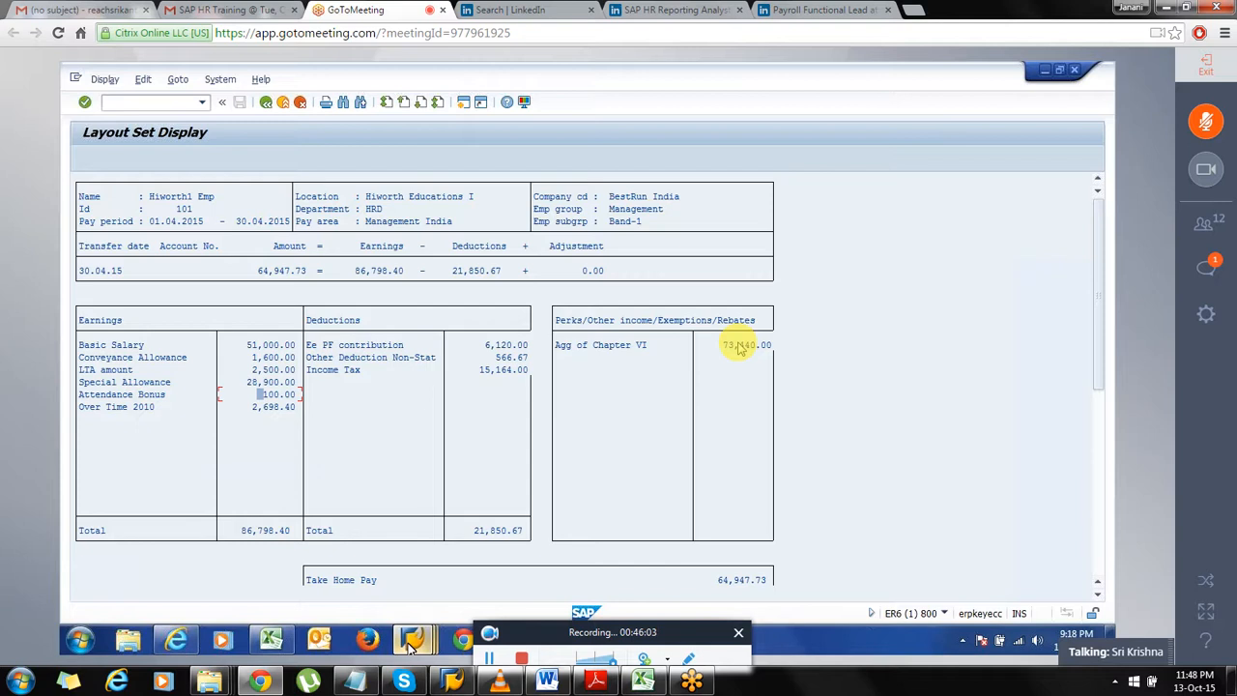
pyautogui.moveTo(409, 644)
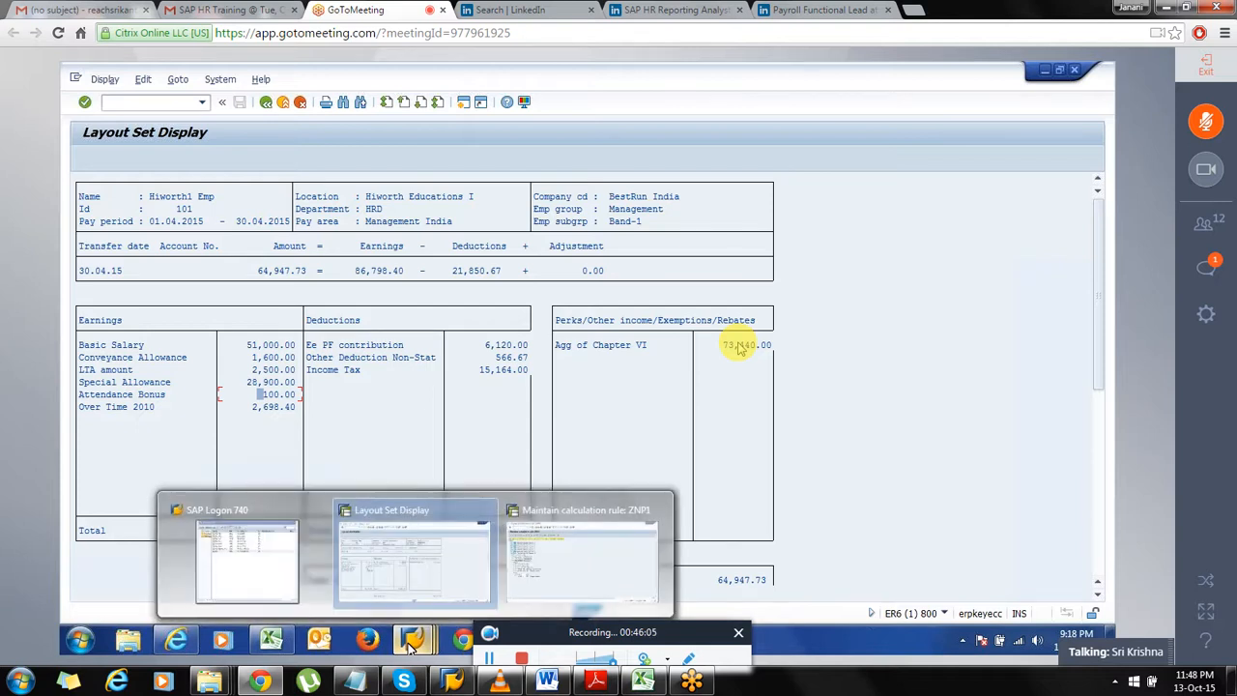
pyautogui.click(509, 568)
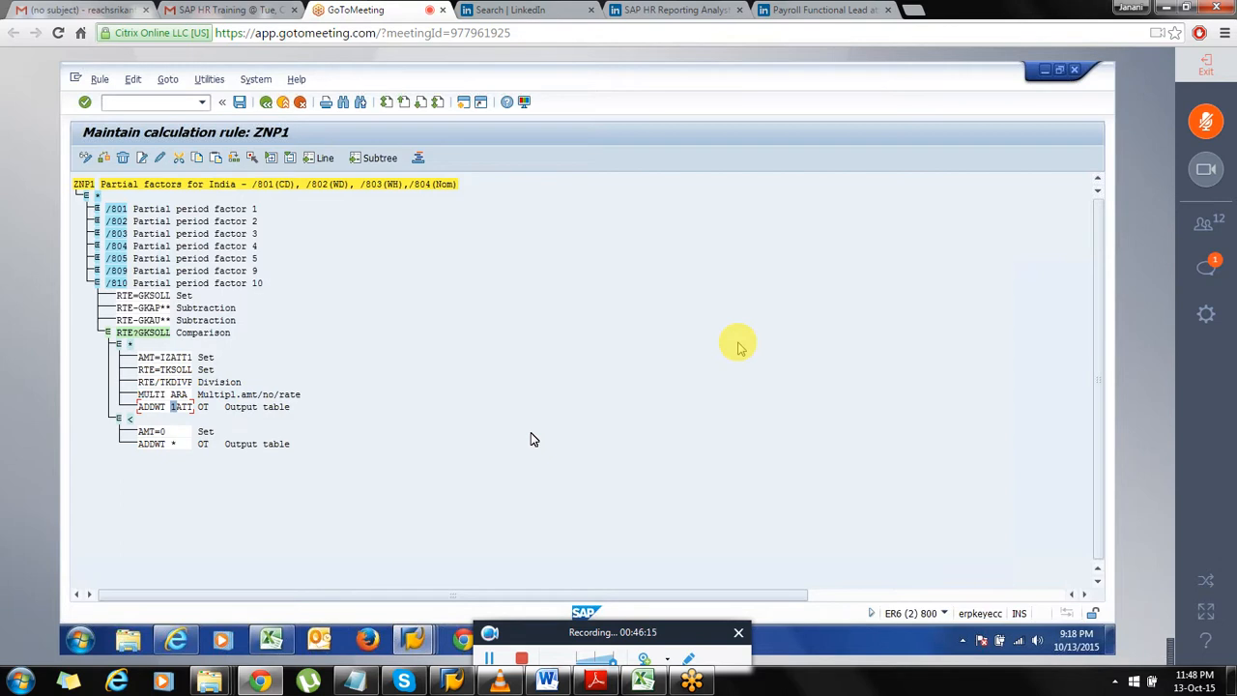
# Leave rule ZNP1, reopen it in change mode through transaction PE02, and collapse /801 to review its list of partial period factors
pyautogui.press('F3')
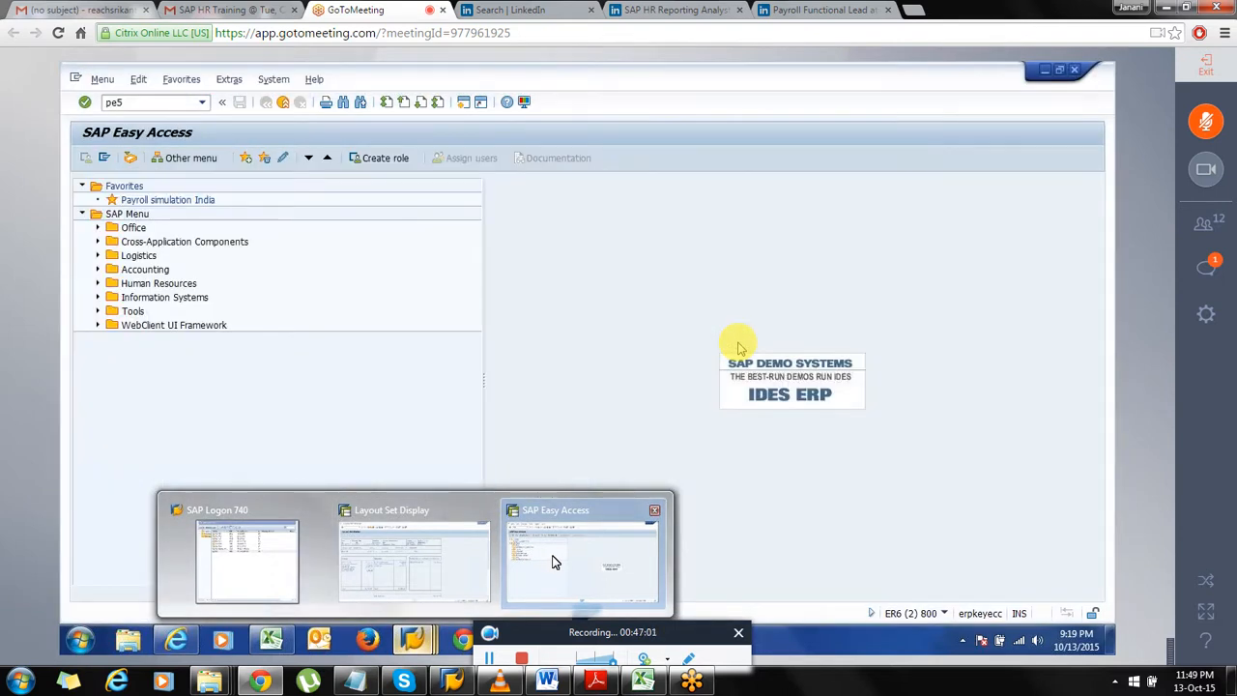
pyautogui.click(553, 562)
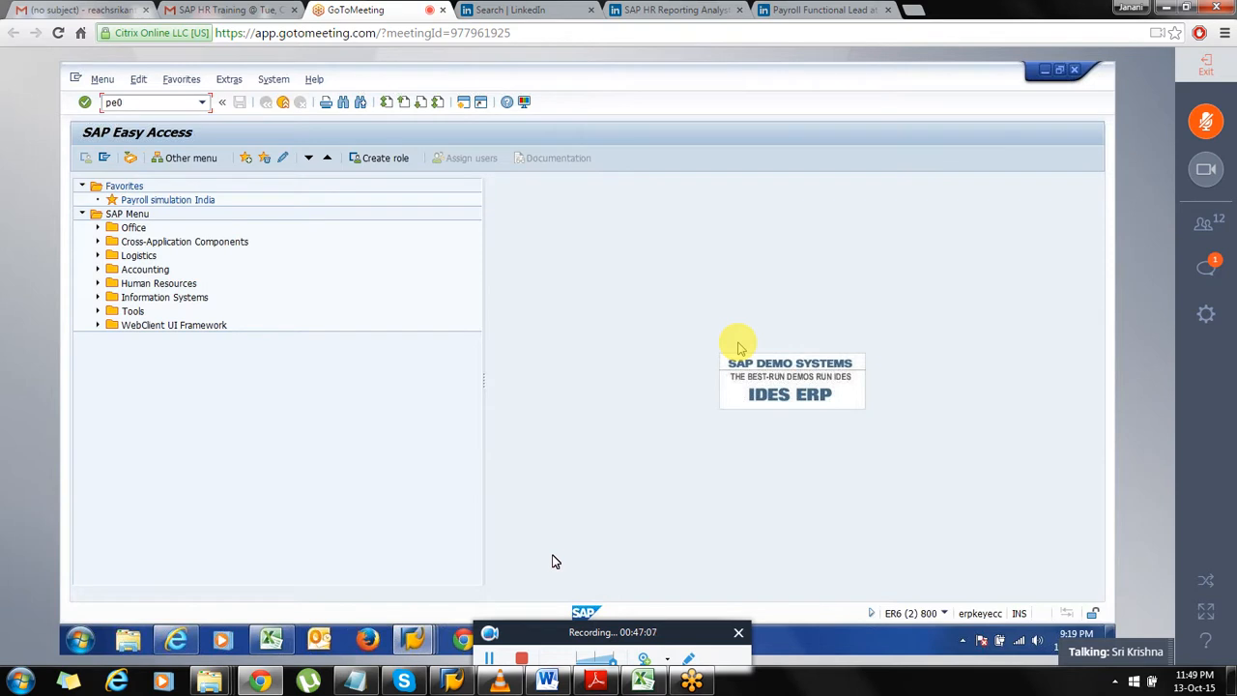
pyautogui.write('pe02')
pyautogui.press('Return')
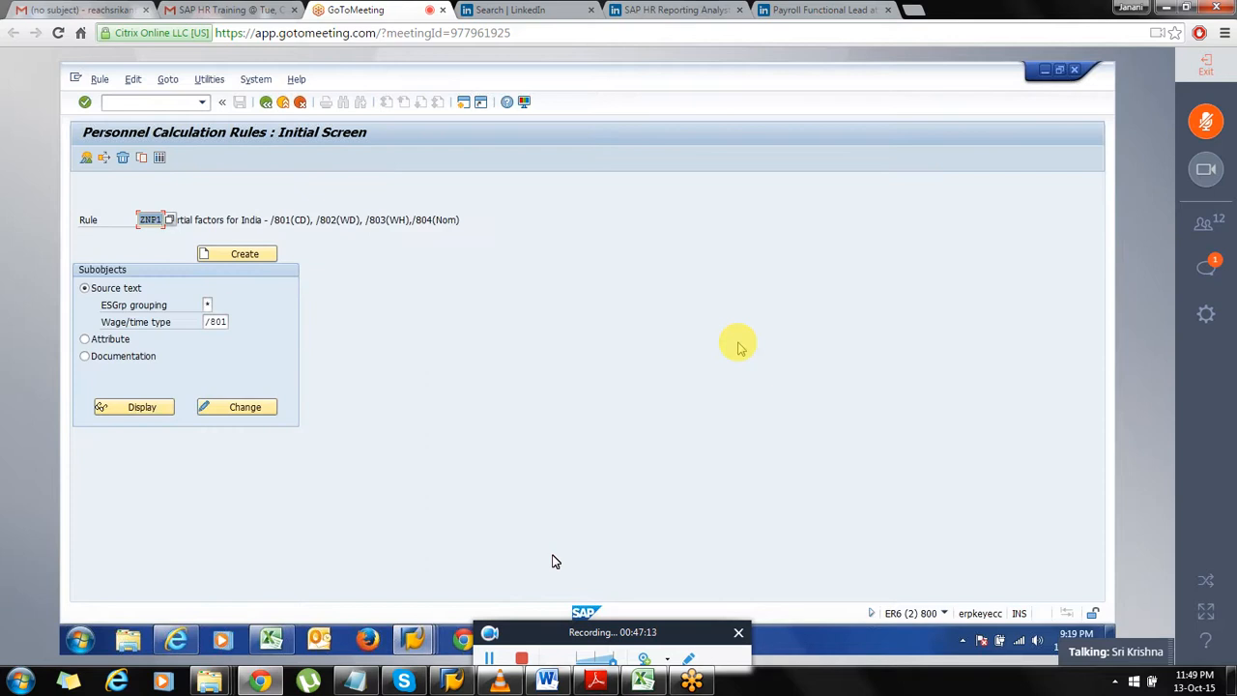
pyautogui.click(234, 414)
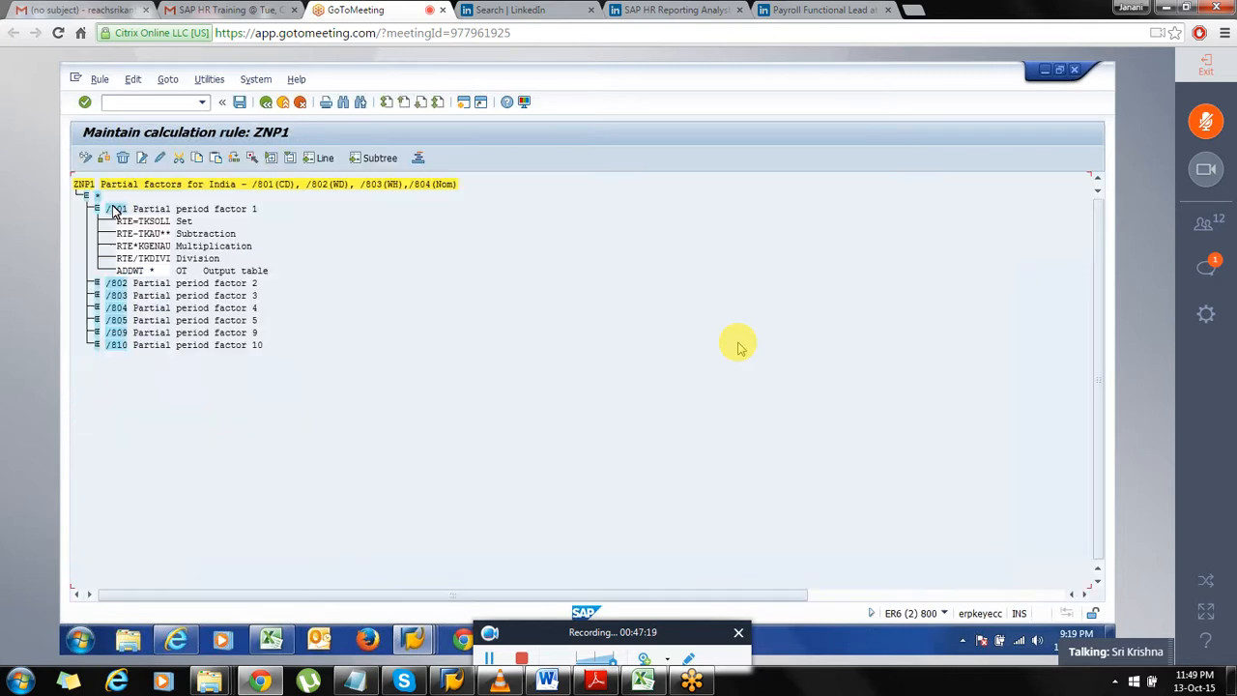
pyautogui.click(97, 209)
pyautogui.moveTo(106, 207); pyautogui.dragTo(137, 259)
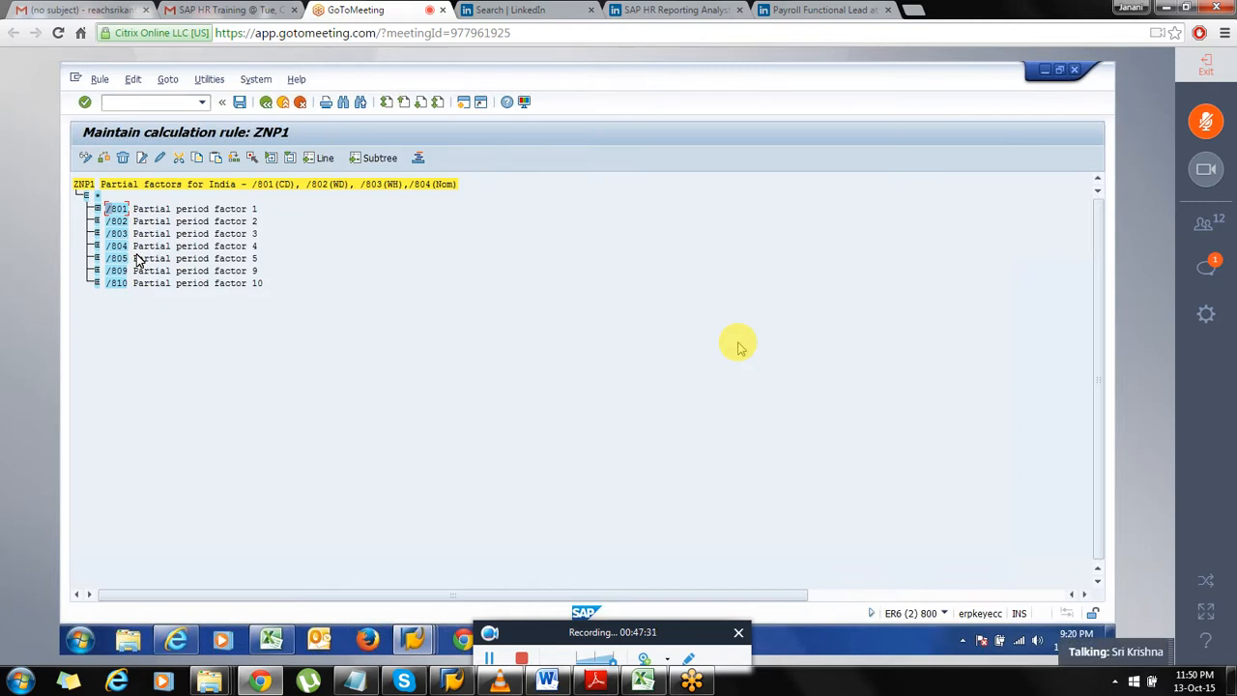
# Leave rule ZNP1 and open the personnel calculation schemas with transaction PE01
pyautogui.press('F3')
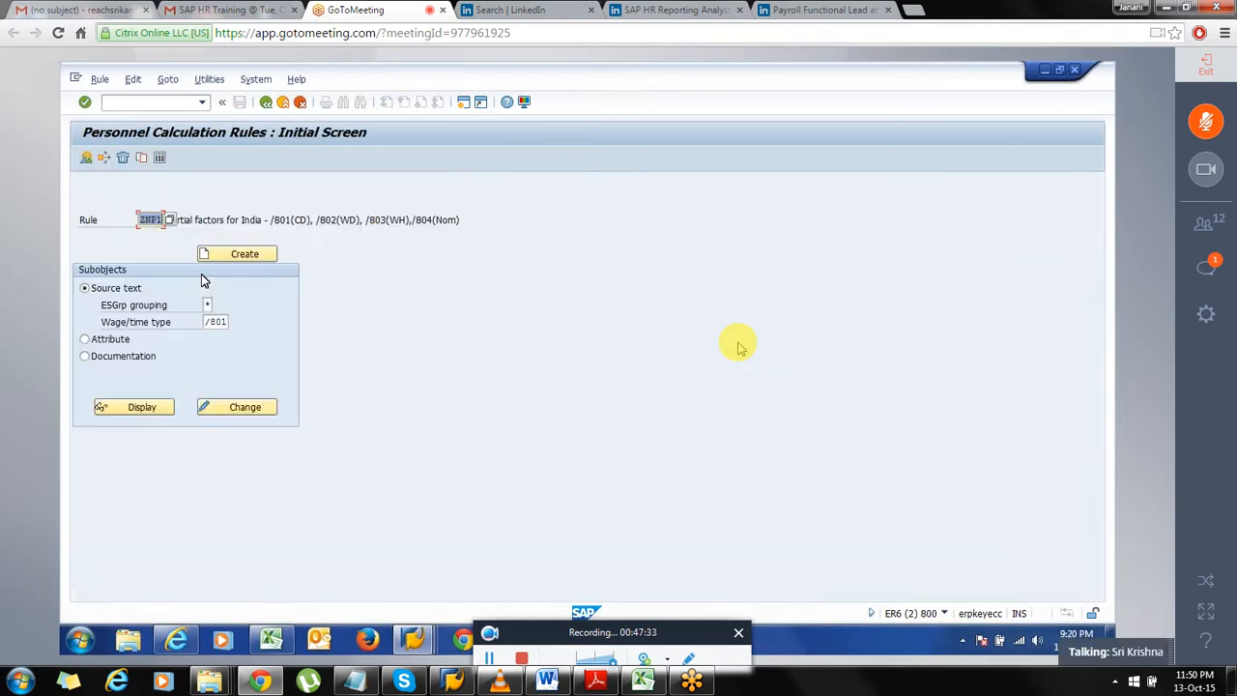
pyautogui.press('F3')
pyautogui.write('pe01')
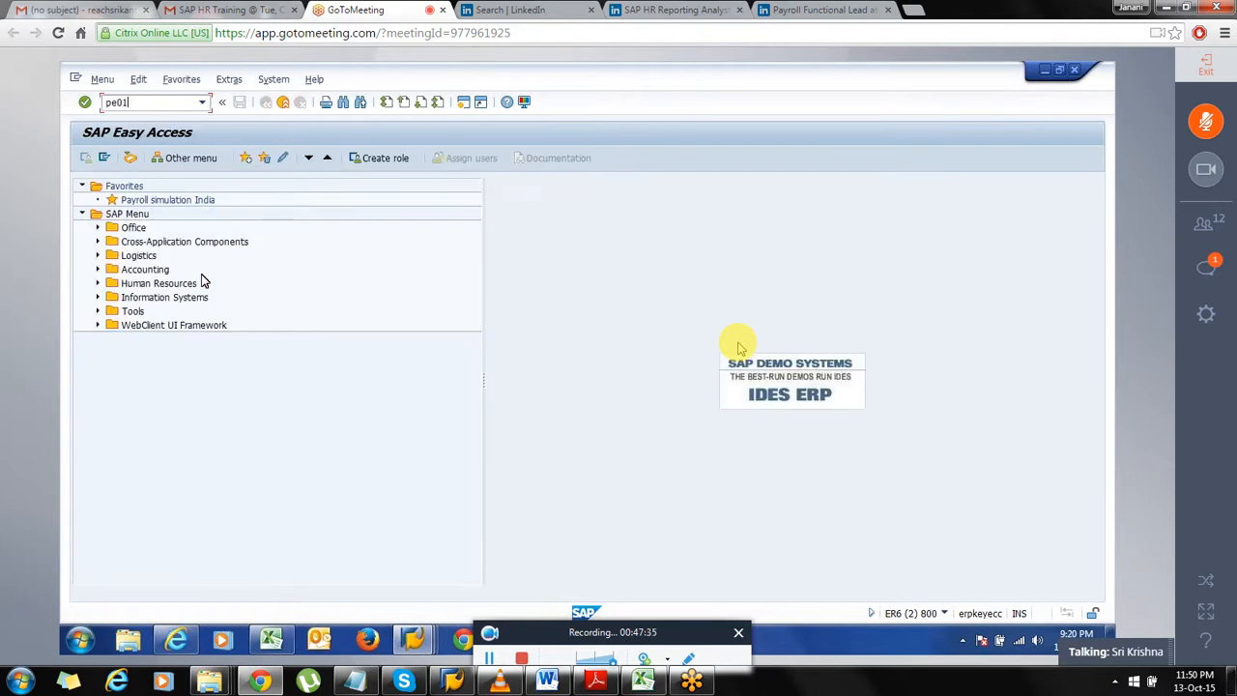
pyautogui.press('Return')
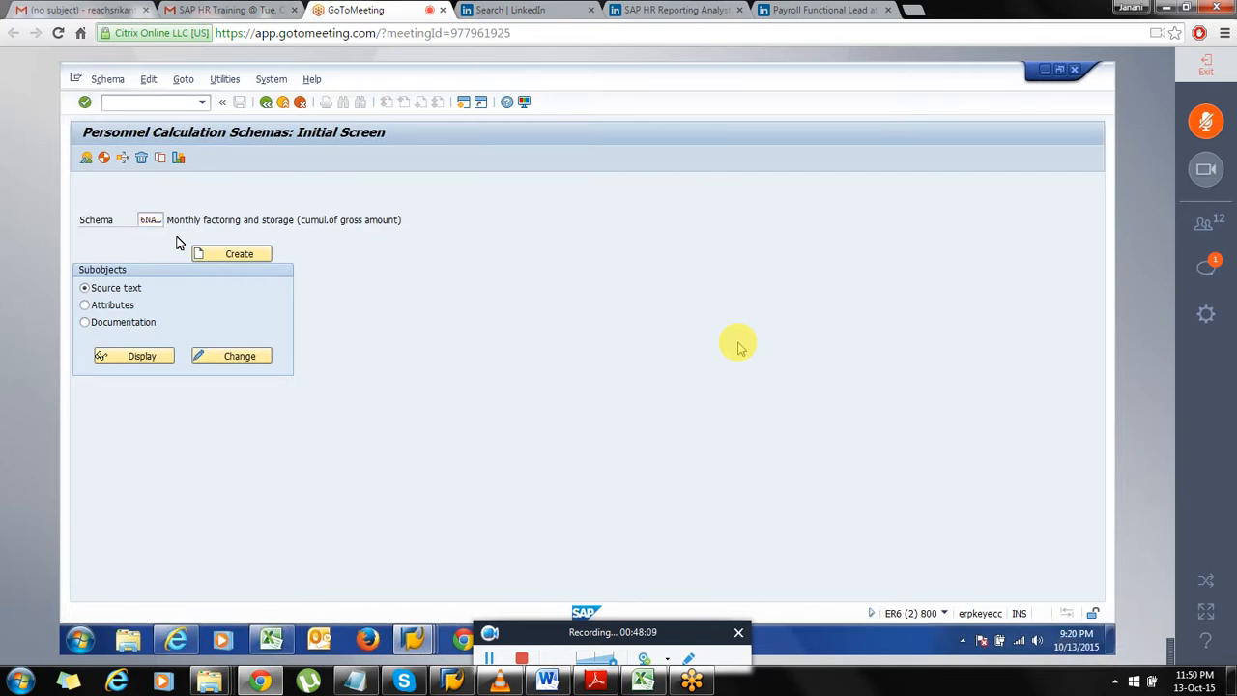
# Restart transaction PE01 and try to load XPPF as the schema
pyautogui.press('F3')
pyautogui.write('pe01')
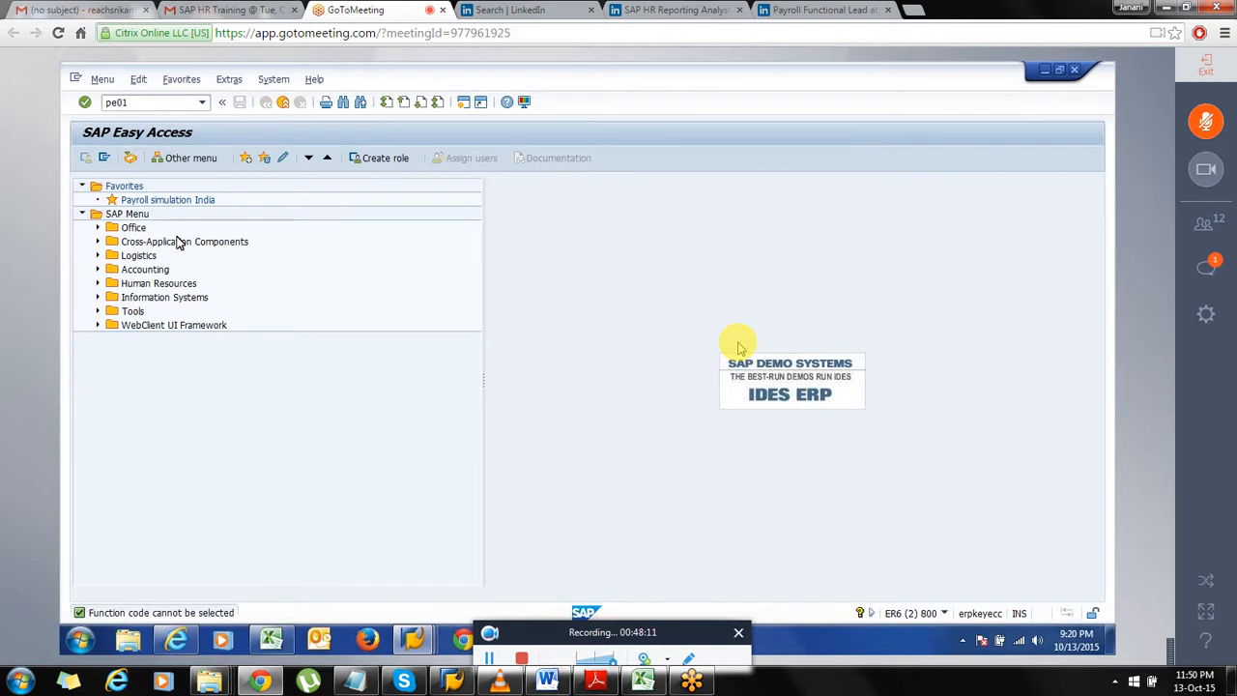
pyautogui.press('Return')
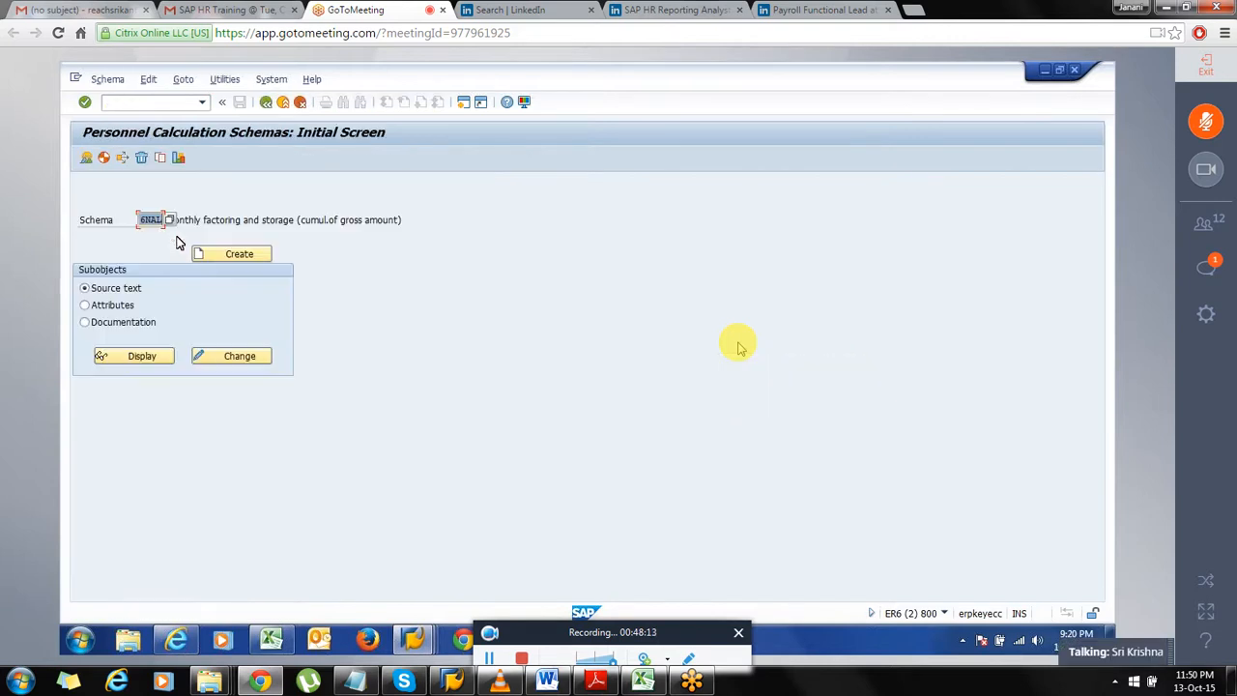
pyautogui.write('XPPF')
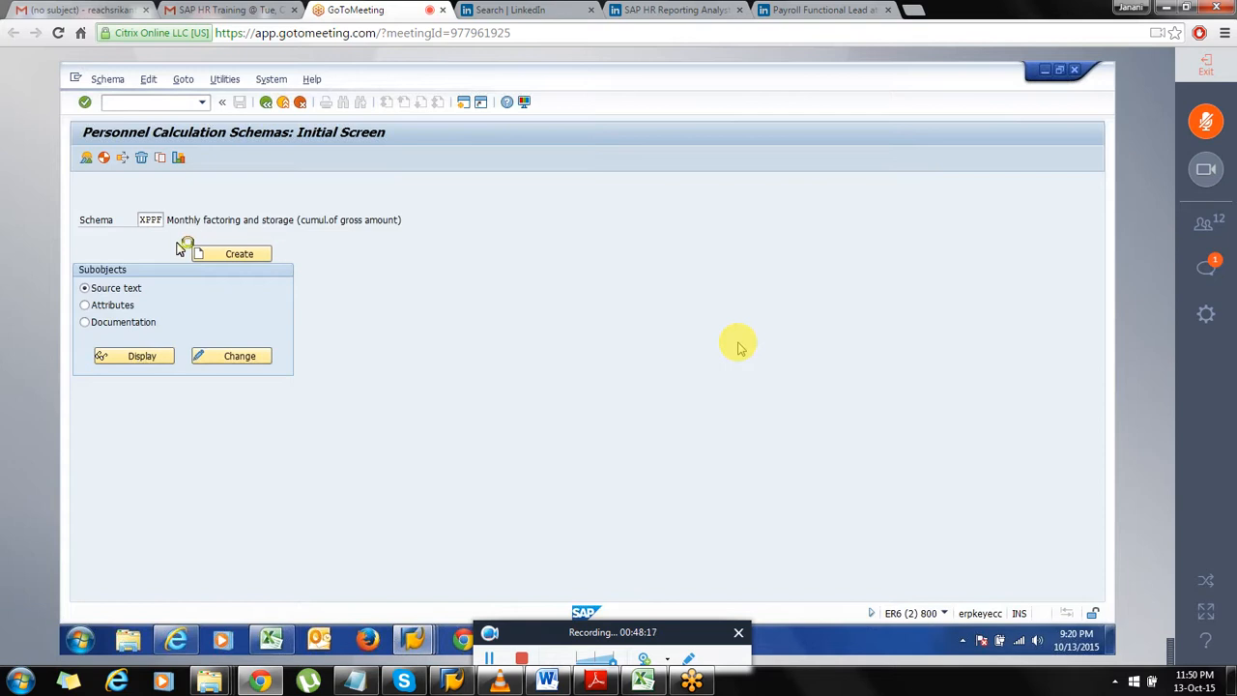
pyautogui.write('pe0')
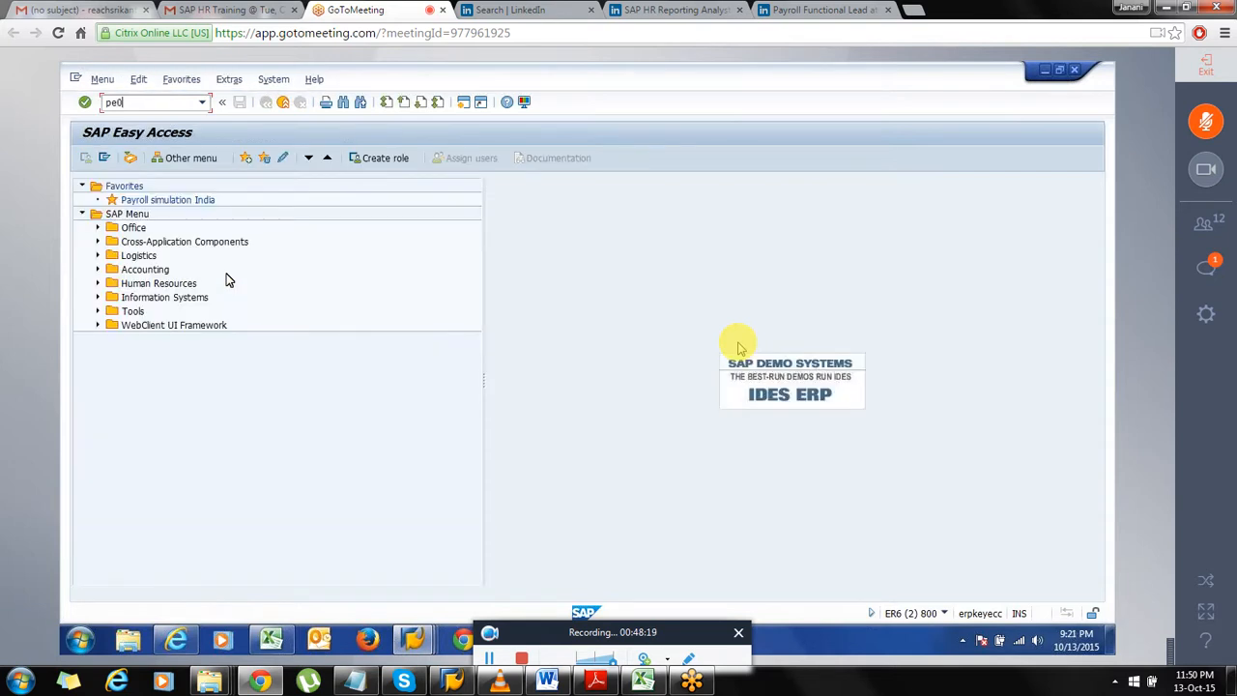
pyautogui.write('1')
pyautogui.press('Return')
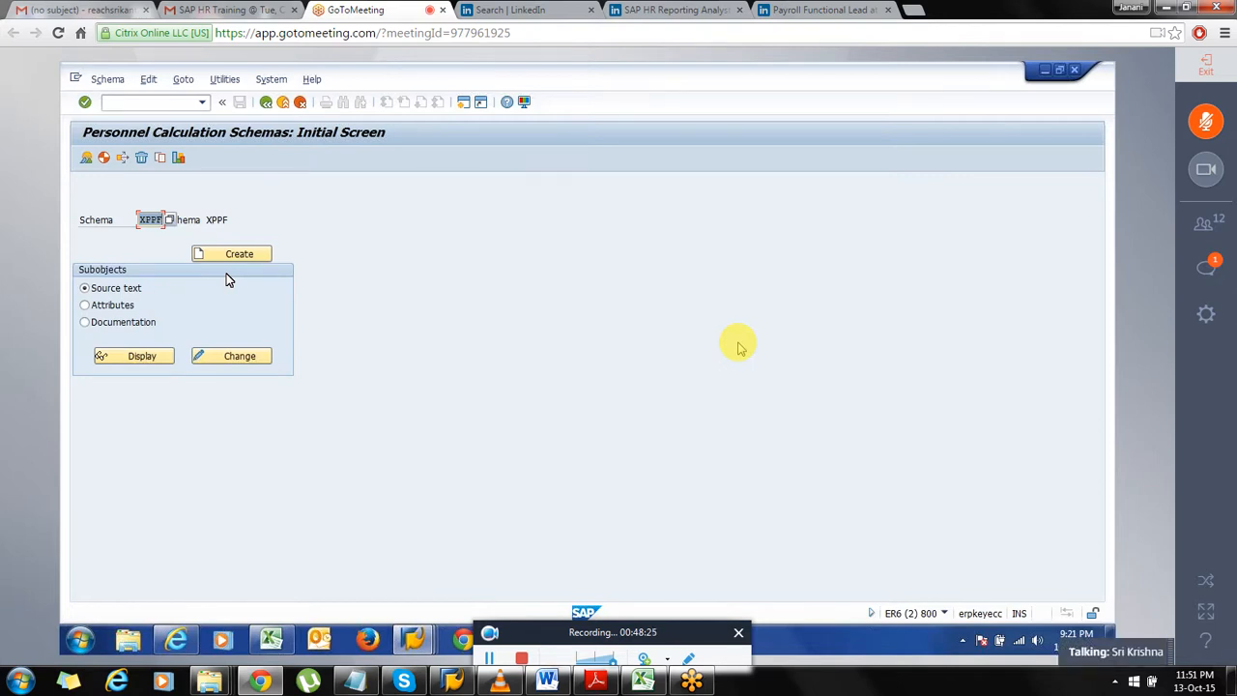
# Open the source text of schema U000 in change mode
pyautogui.write('t')
pyautogui.write('000')
pyautogui.press('Return')
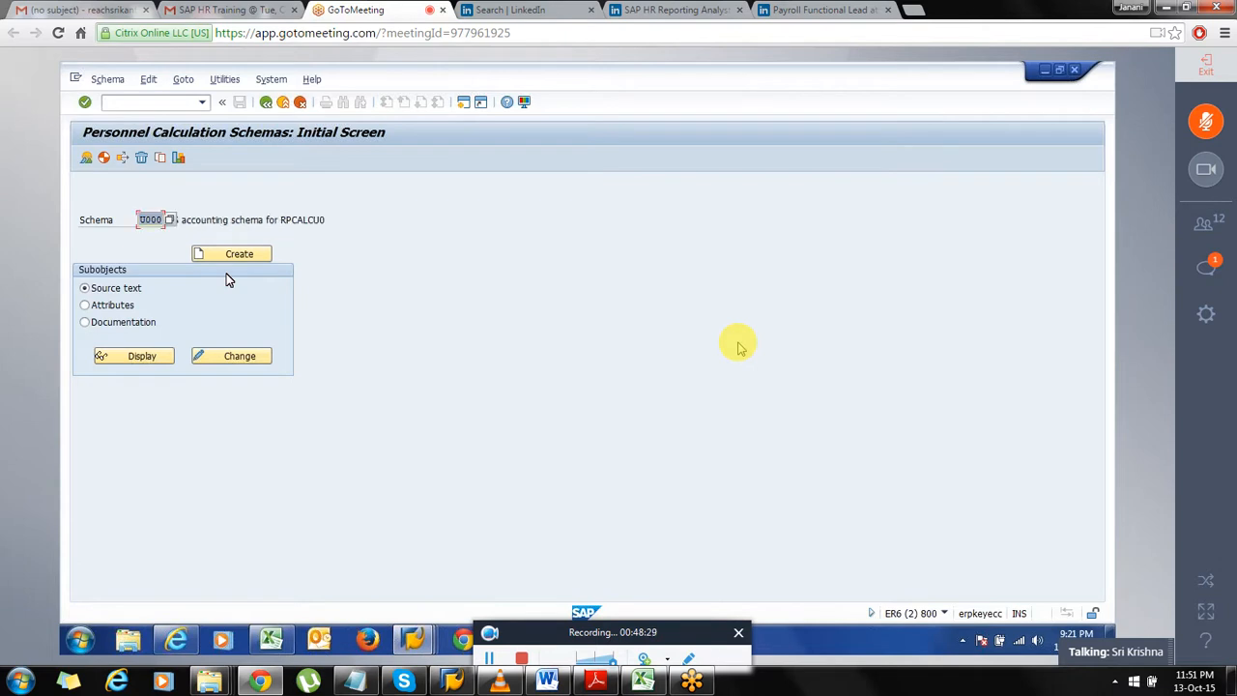
pyautogui.click(232, 358)
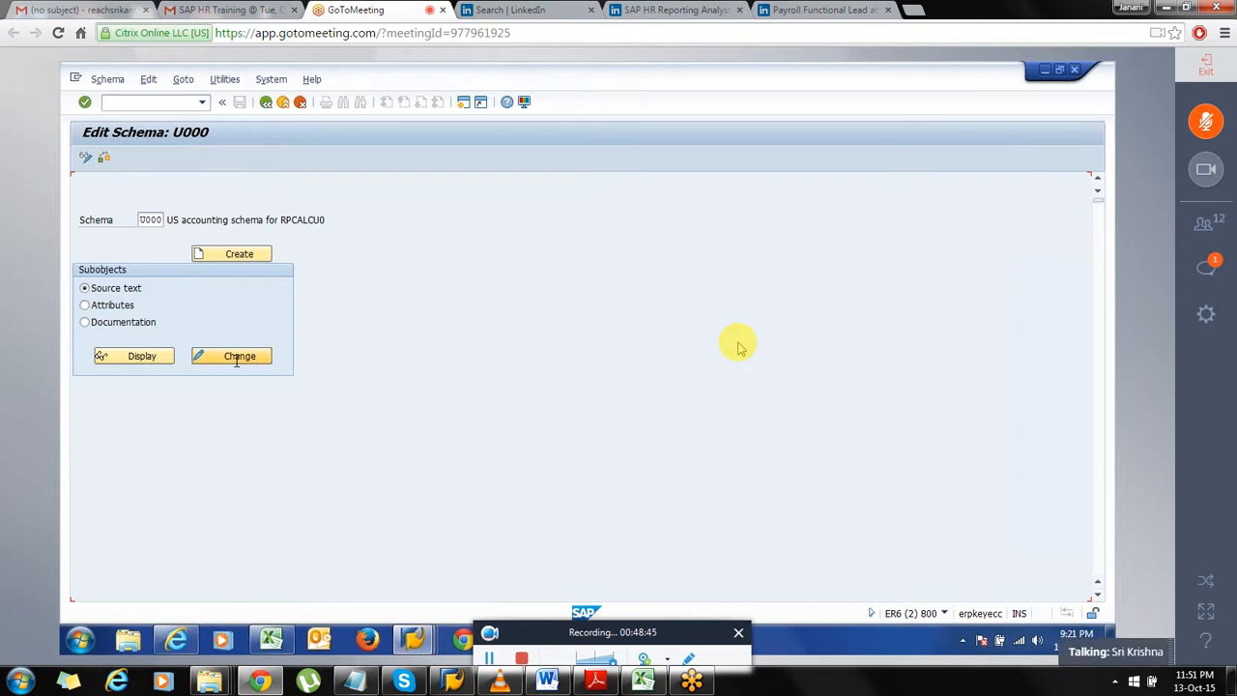
pyautogui.click(236, 359)
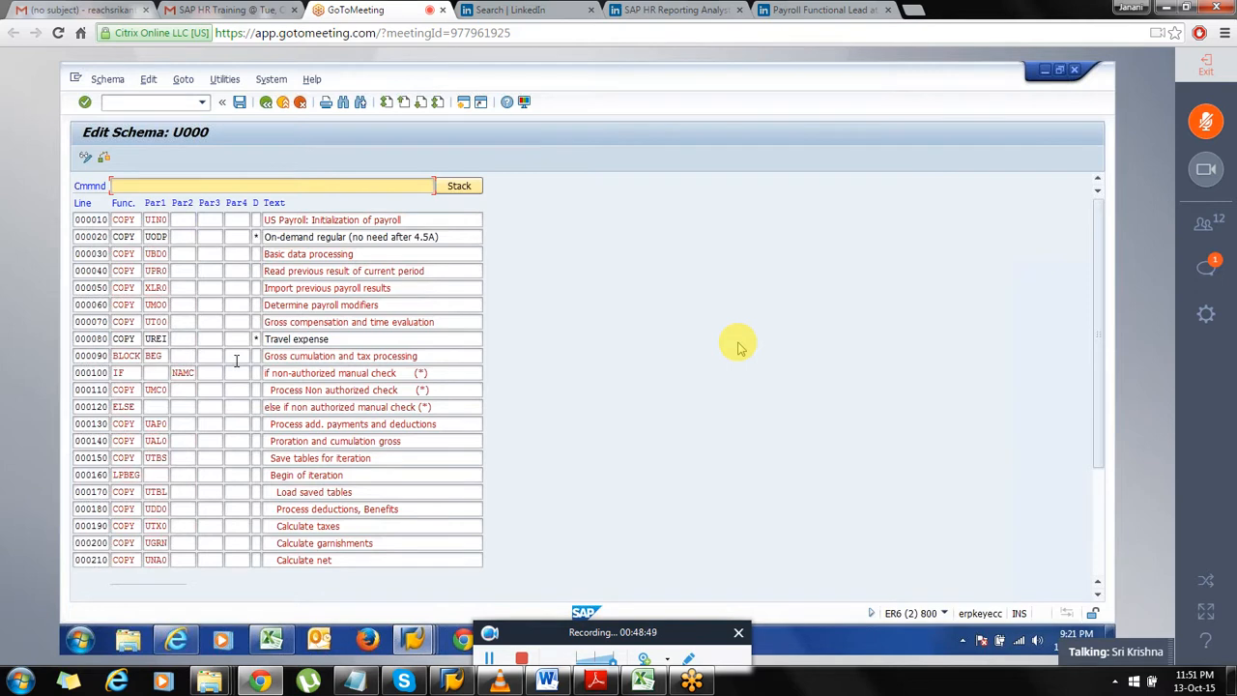
# Open subschema UAL0 from U000 and bring up the tree of its calculation rule XPPF
pyautogui.doubleClick(152, 440)
pyautogui.doubleClick(155, 287)
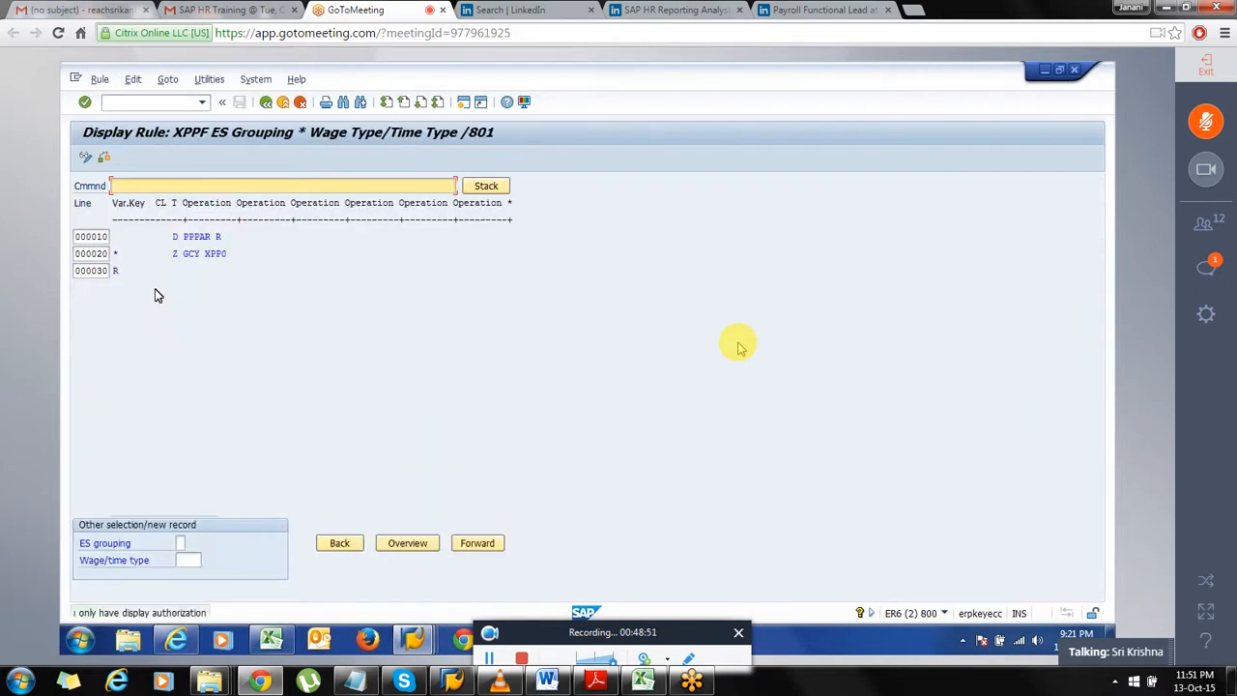
pyautogui.press('F3')
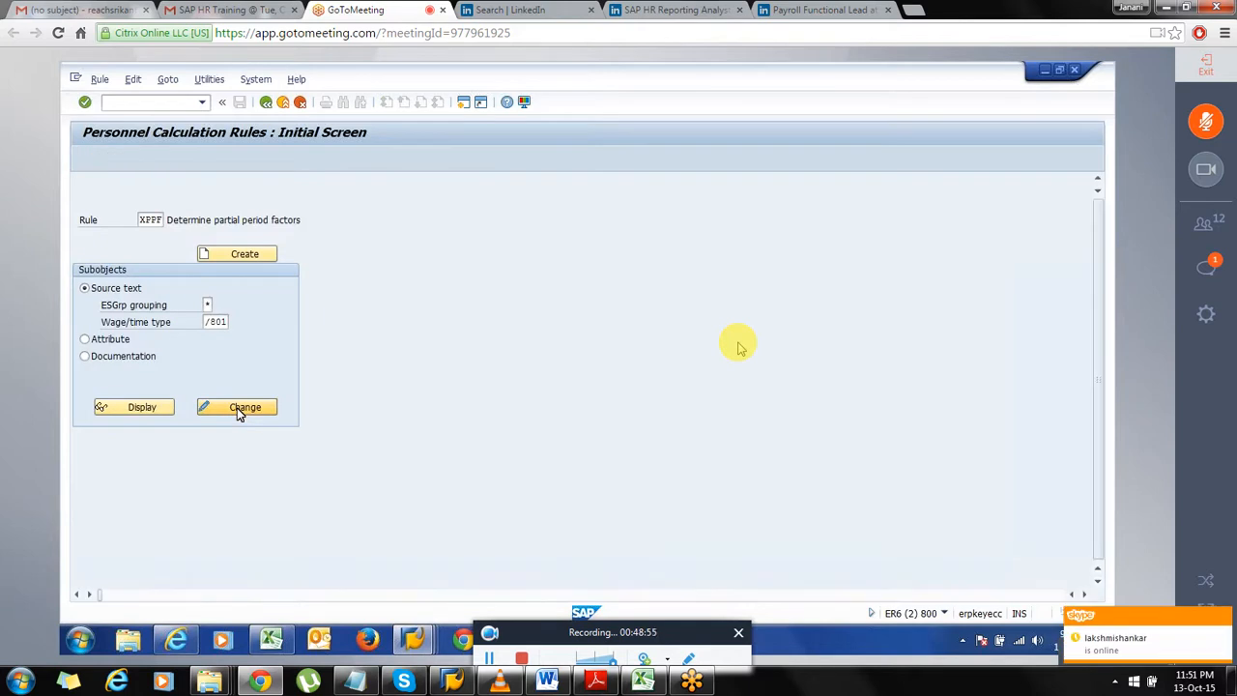
pyautogui.click(242, 407)
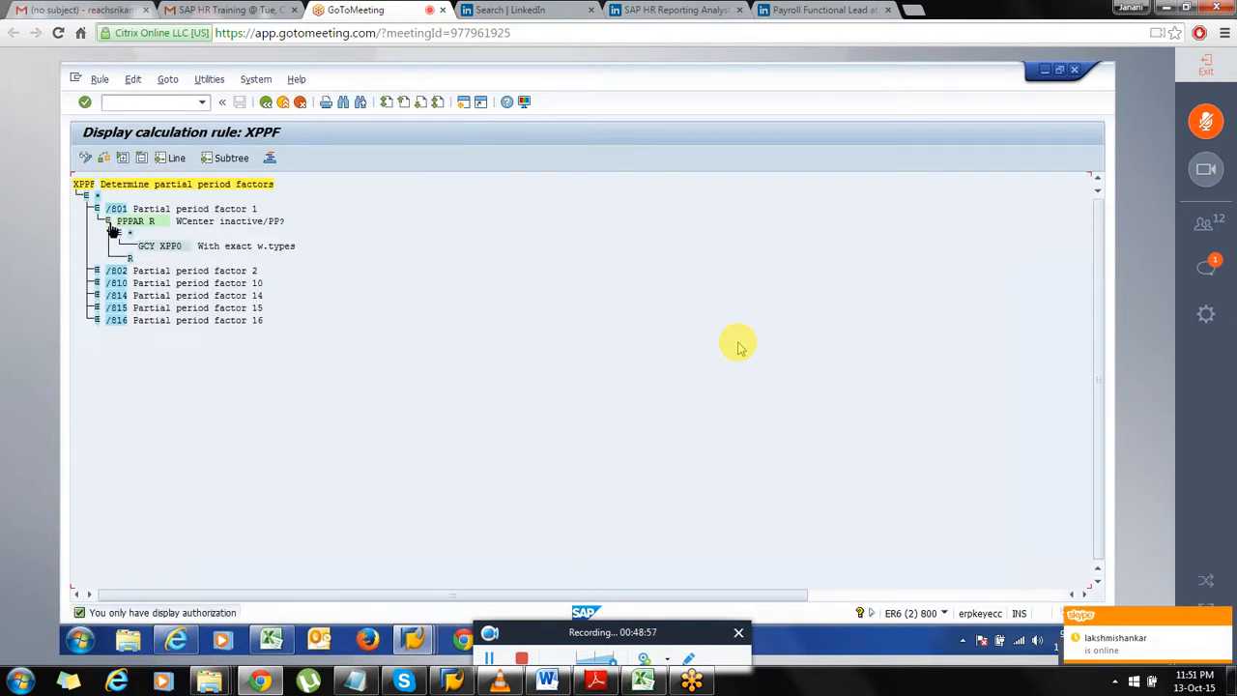
# Collapse and re-expand the /801 branch of rule XPPF and examine its PPPAR R operation
pyautogui.click(145, 226)
pyautogui.click(109, 224)
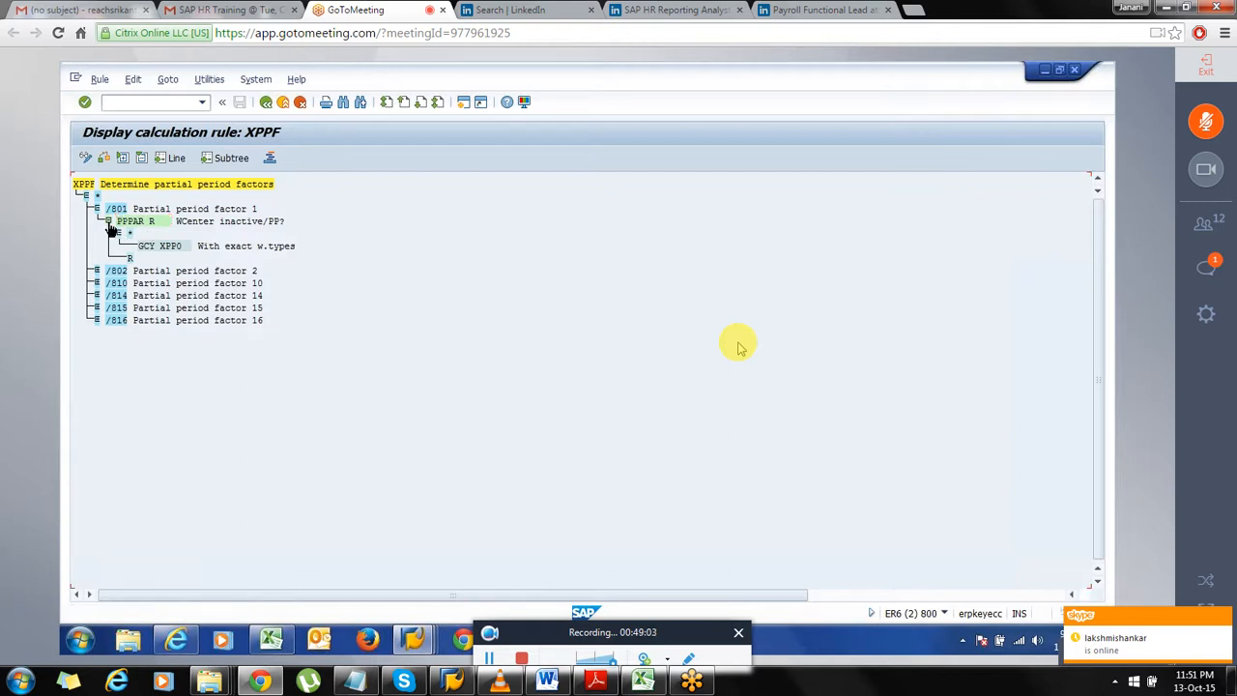
pyautogui.click(97, 210)
pyautogui.click(98, 210)
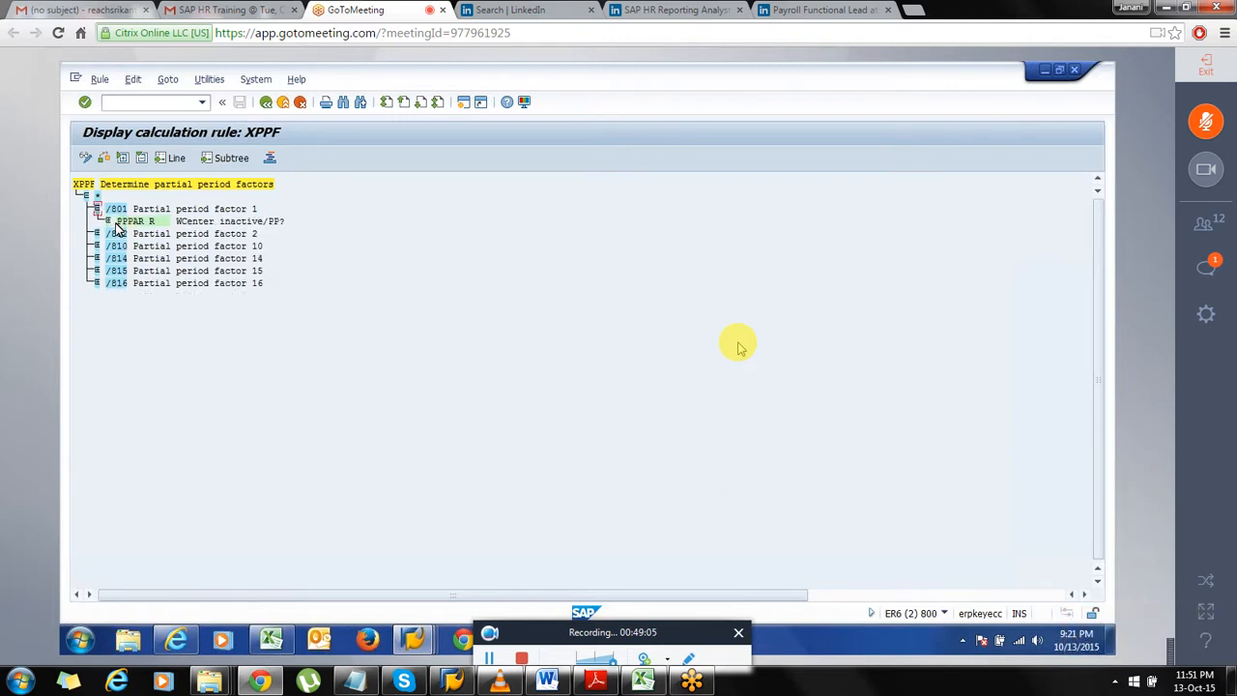
pyautogui.moveTo(116, 223); pyautogui.dragTo(148, 224)
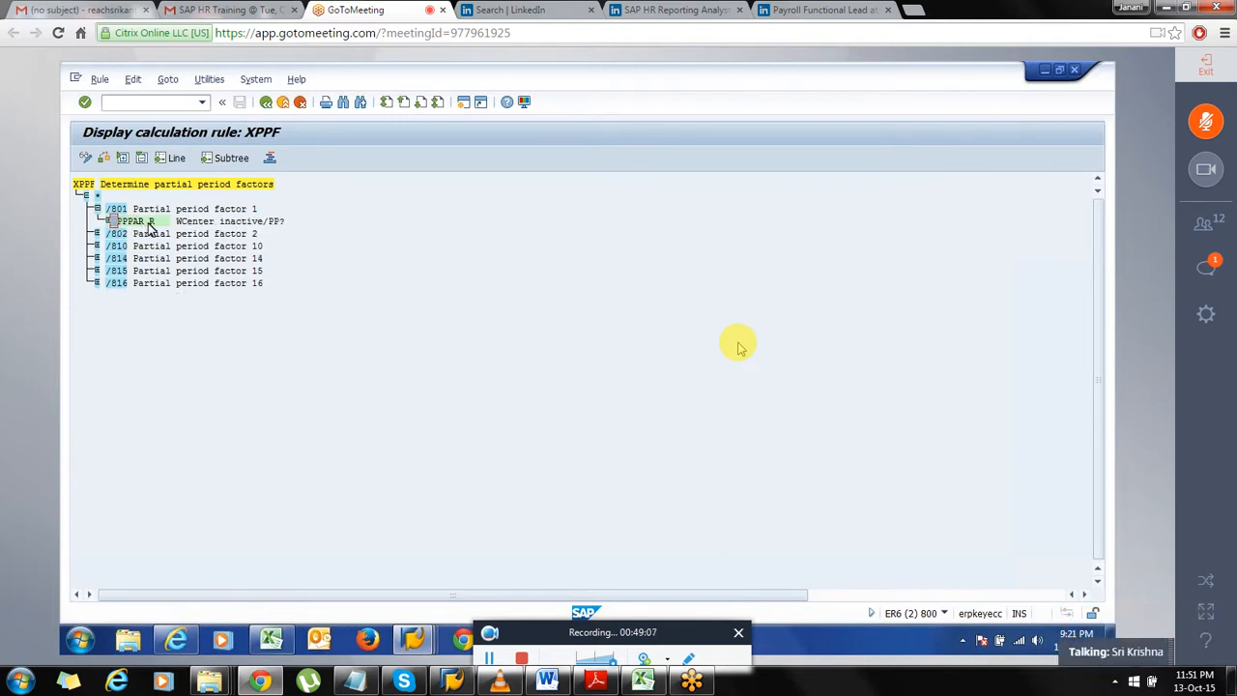
# Expand the PPPAR R decision under /801 in rule XPPF and open the subrule XPP0 it calls
pyautogui.click(191, 222)
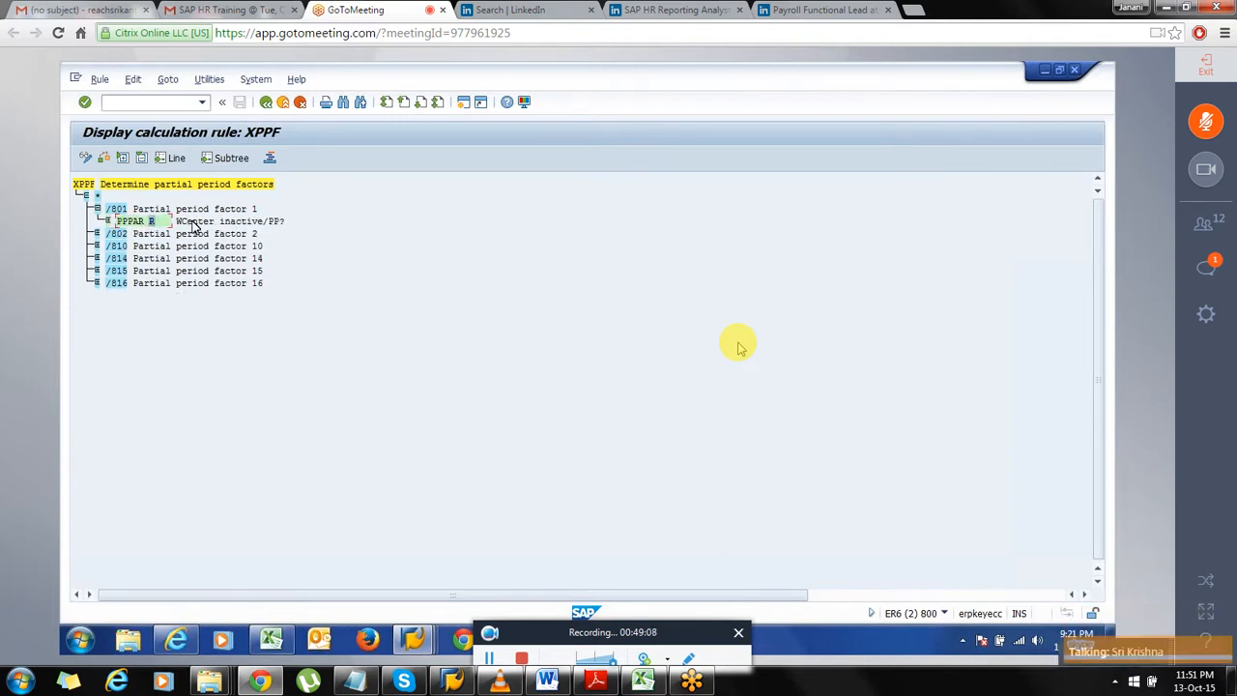
pyautogui.click(108, 223)
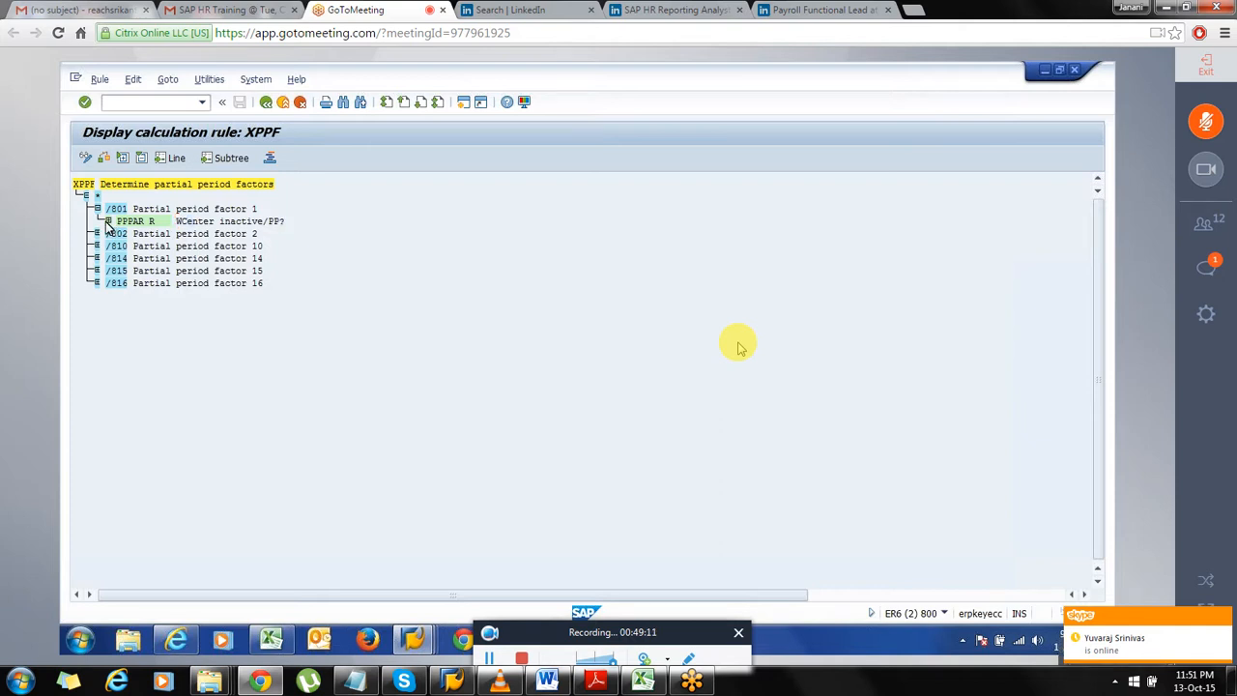
pyautogui.click(109, 221)
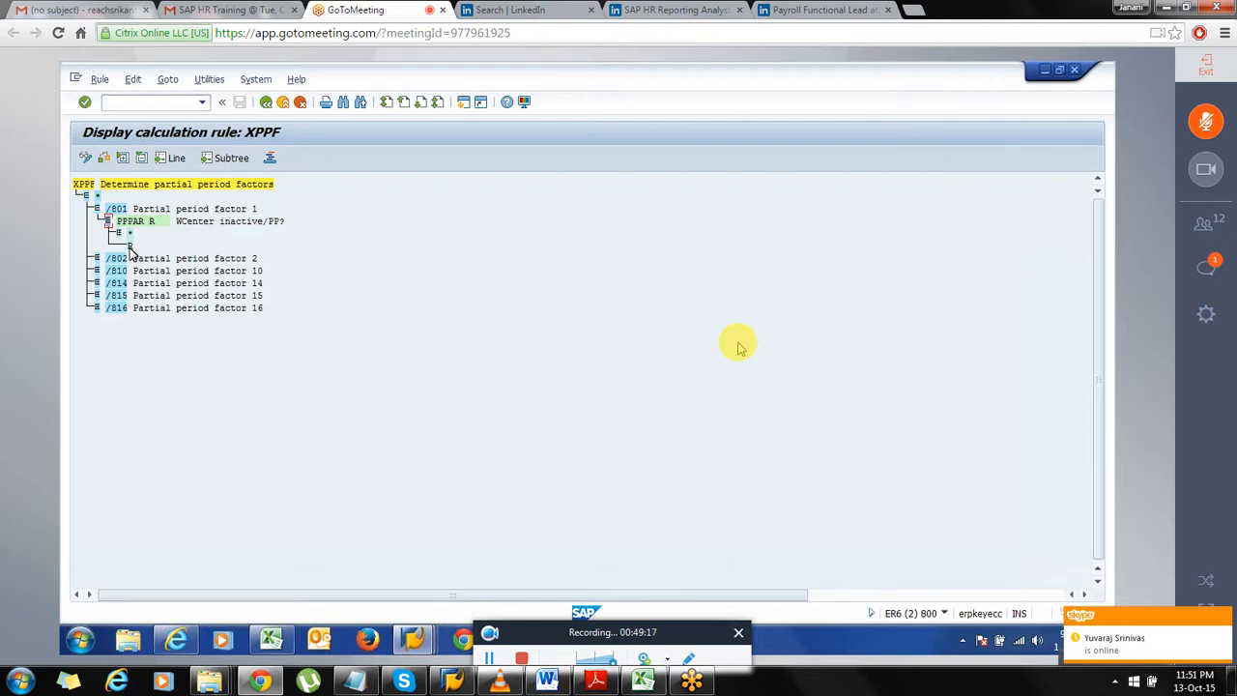
pyautogui.click(129, 246)
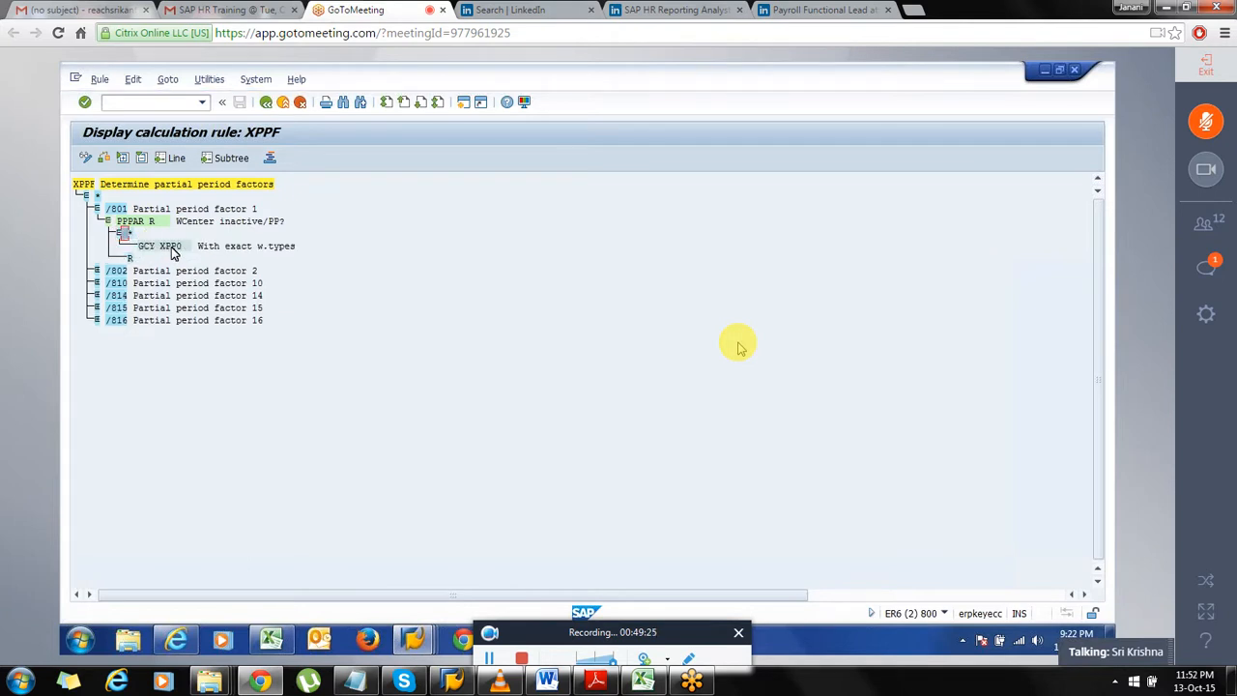
pyautogui.click(171, 247)
pyautogui.doubleClick(171, 248)
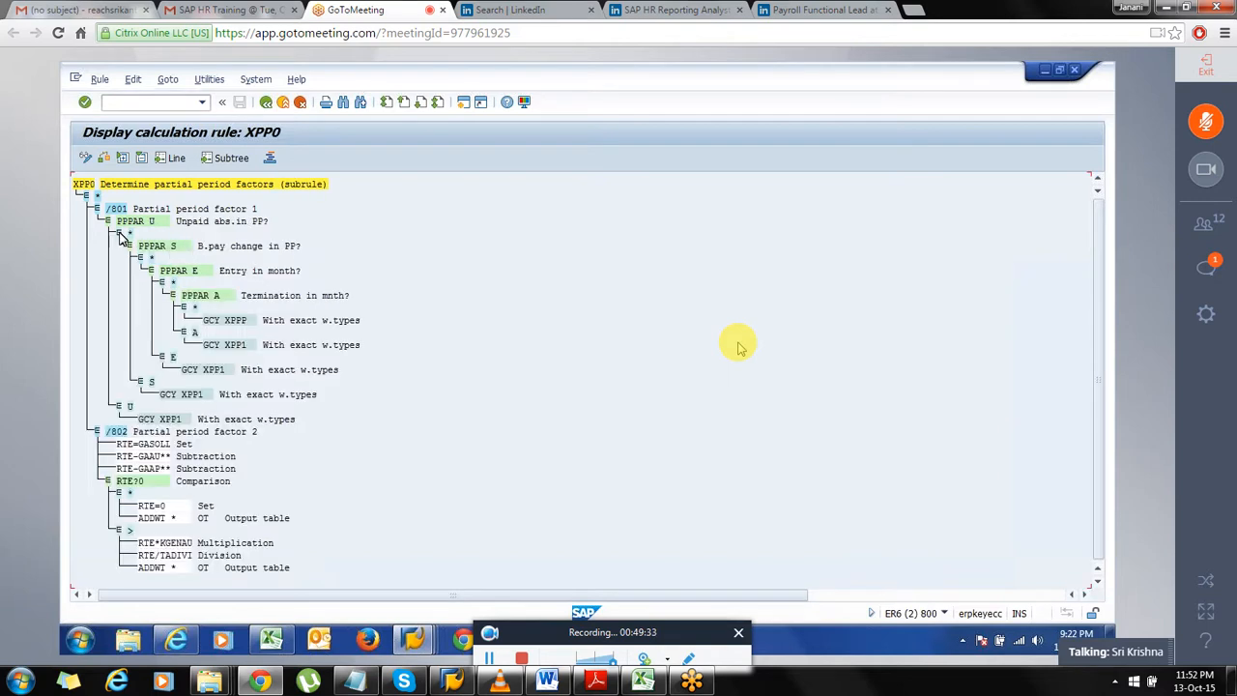
# Collapse and re-expand the PPPAR U unpaid absence decision under /801 in XPP0, showing its U and * branches
pyautogui.click(108, 222)
pyautogui.moveTo(117, 223); pyautogui.dragTo(156, 224)
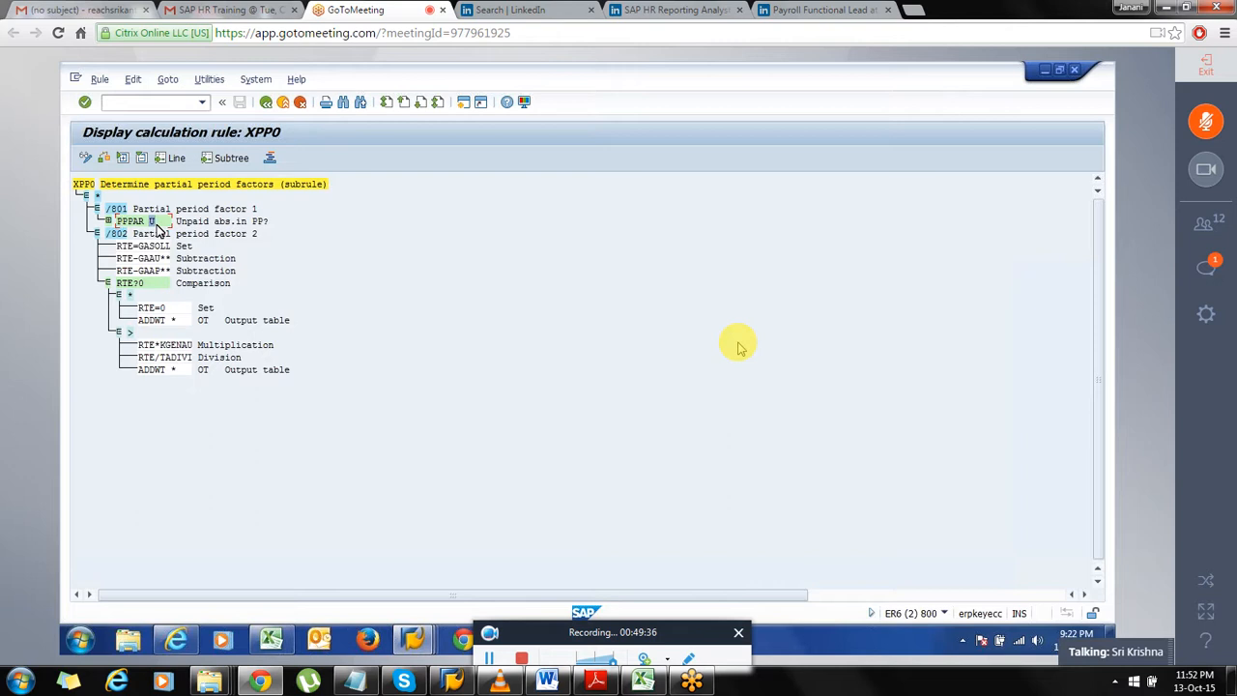
pyautogui.click(106, 223)
pyautogui.click(108, 222)
pyautogui.click(118, 245)
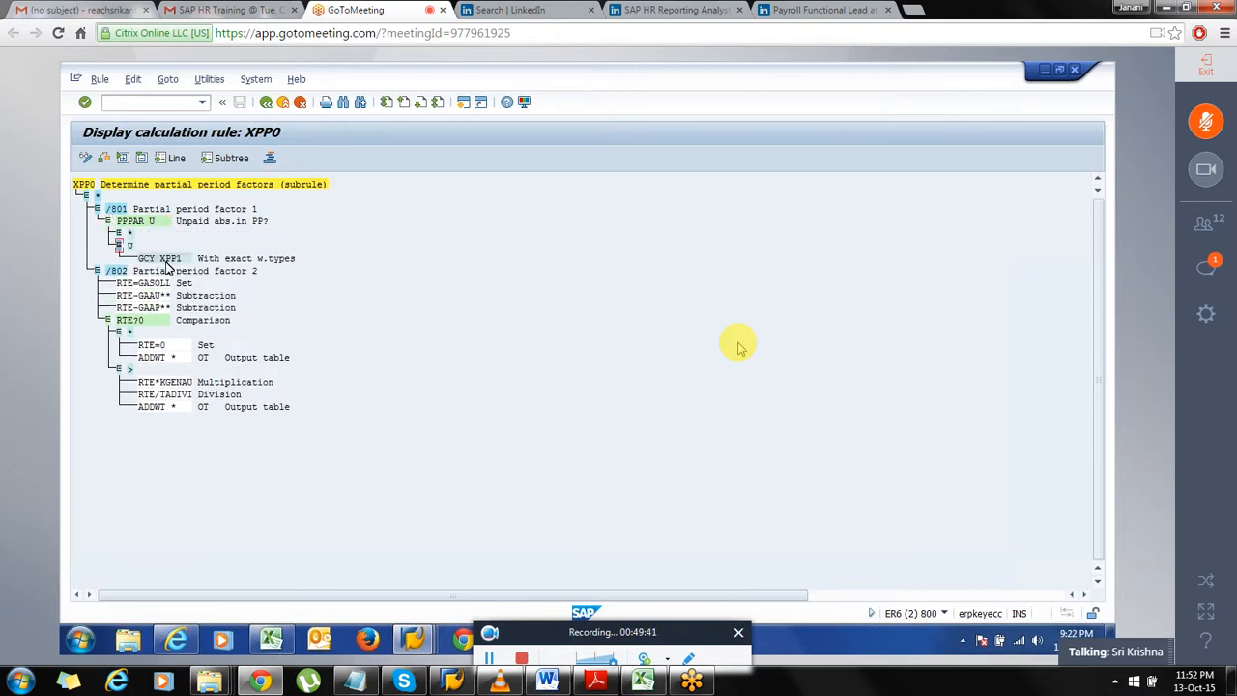
pyautogui.click(115, 235)
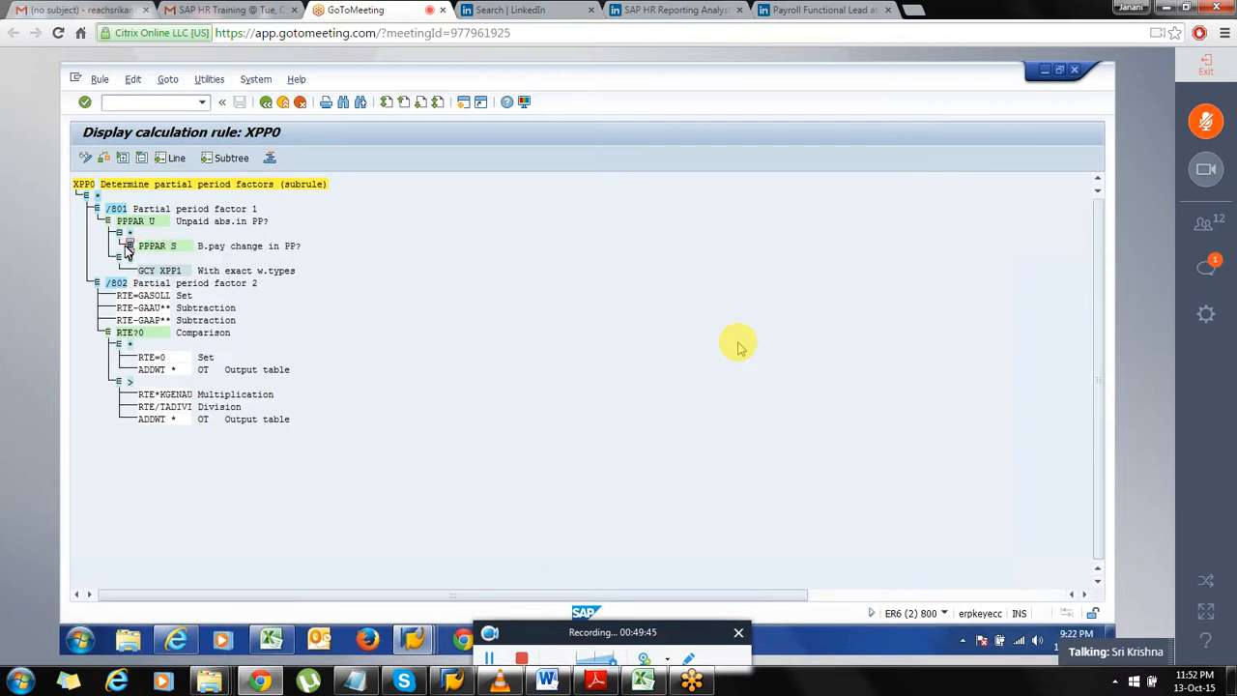
# Expand the PPPAR S basic pay change decision and the PPPAR E entry decision nested below it
pyautogui.click(128, 247)
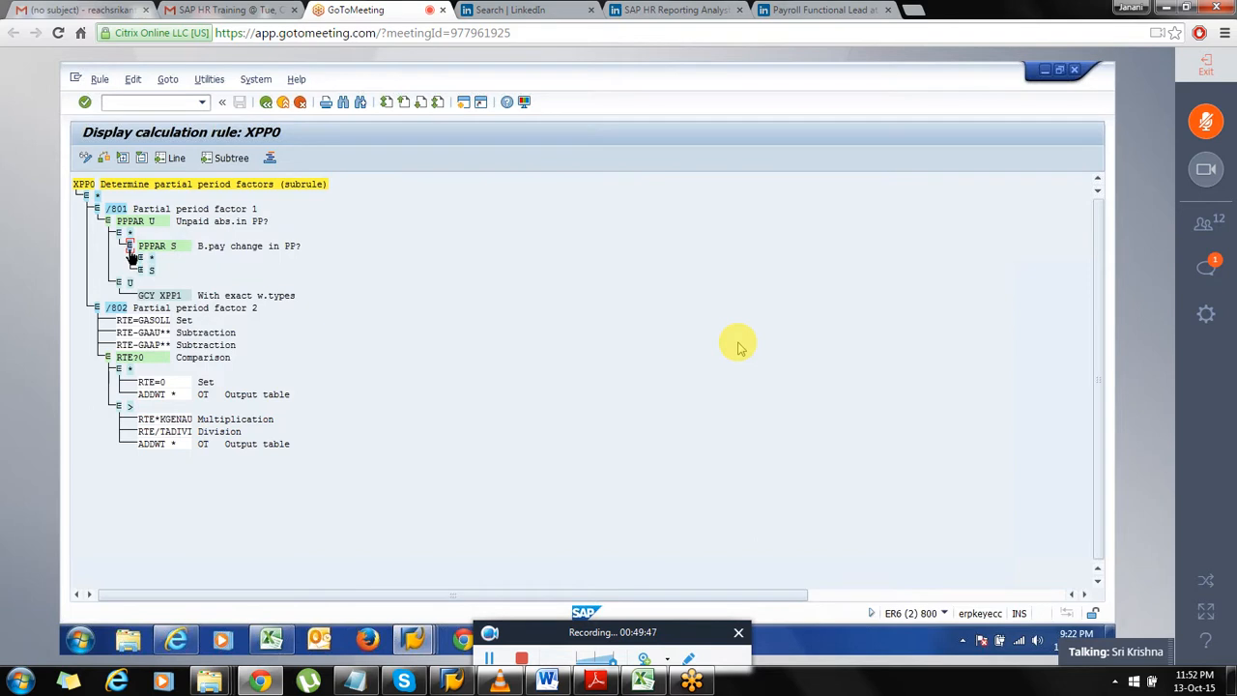
pyautogui.click(140, 268)
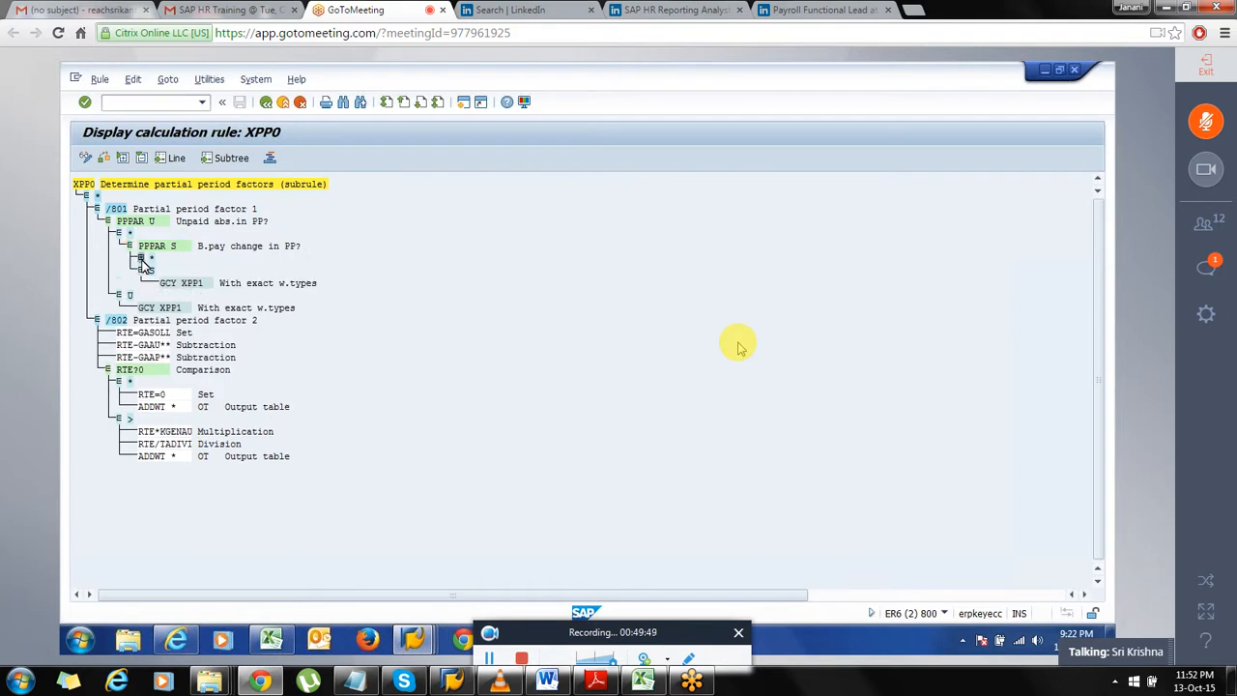
pyautogui.click(141, 259)
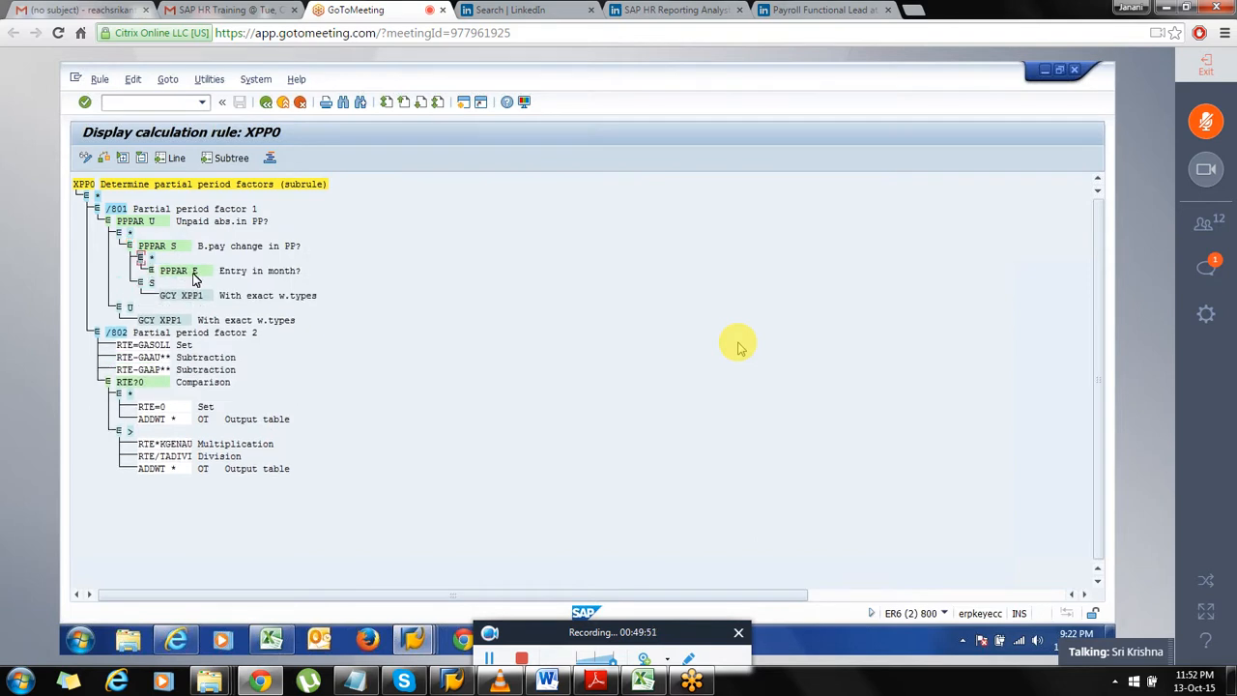
pyautogui.click(151, 271)
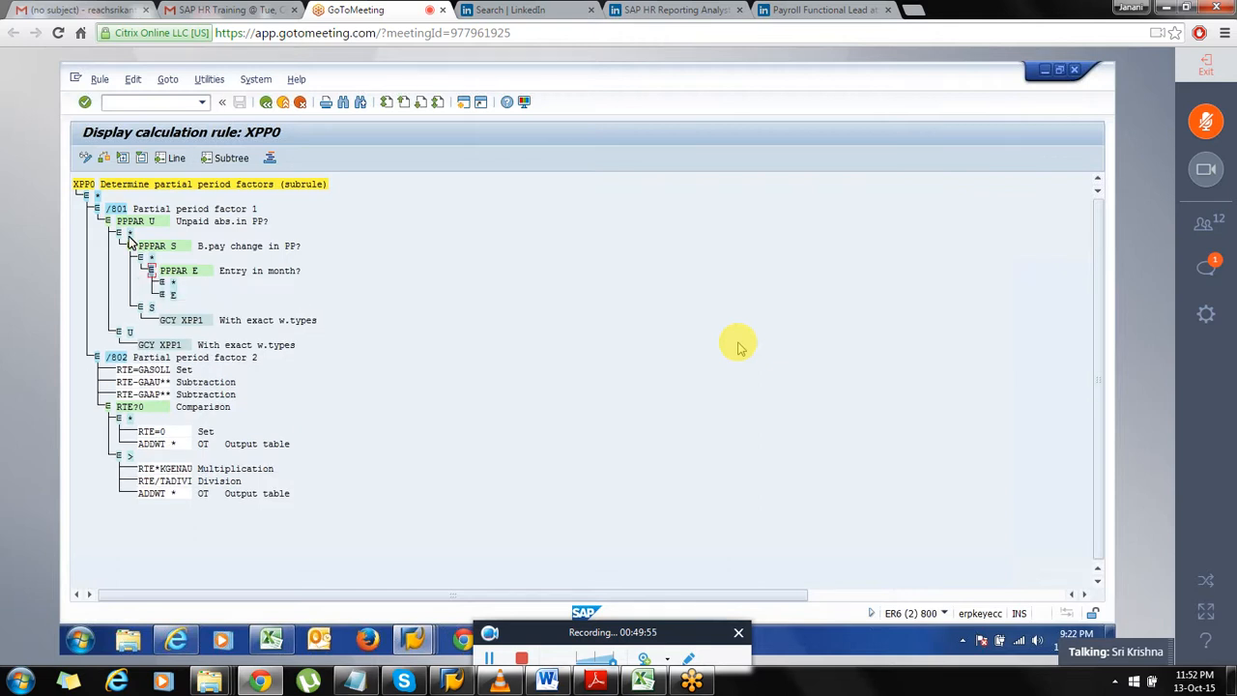
# Open subrule XPP1 from the S branch and examine its /801 operations, starting with RTE=TSSOLL and the TSAU** subtraction
pyautogui.click(193, 323)
pyautogui.doubleClick(195, 322)
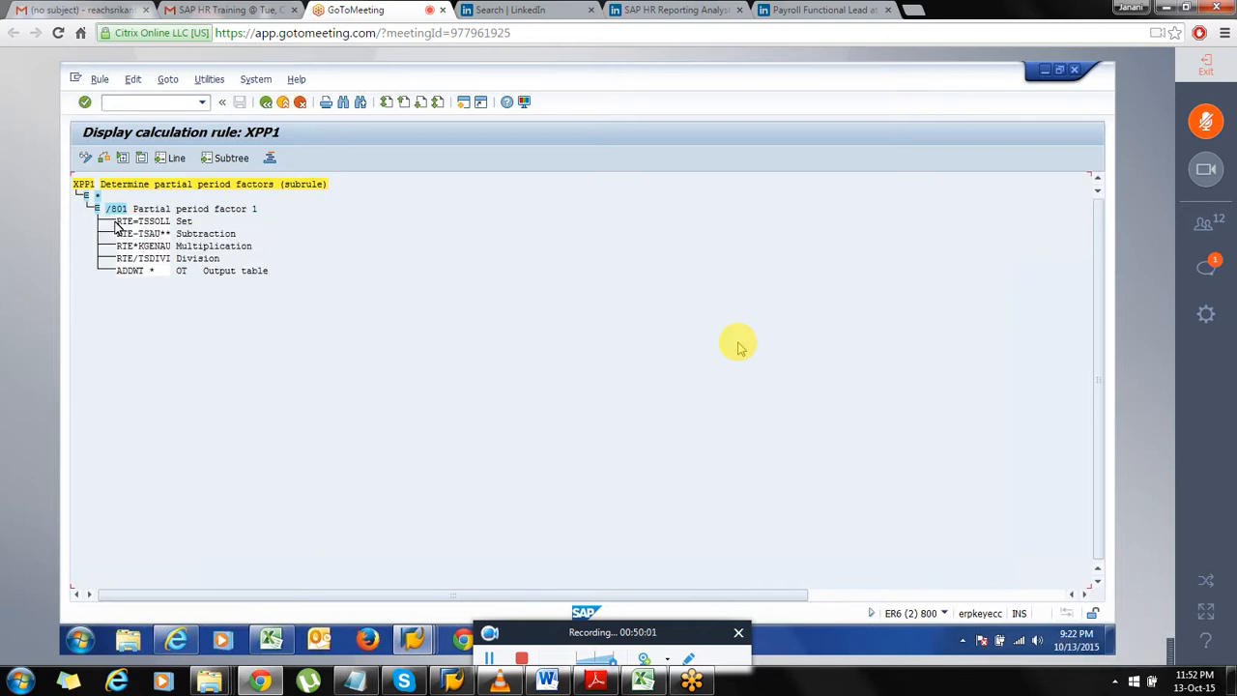
pyautogui.moveTo(114, 223); pyautogui.dragTo(151, 225)
pyautogui.click(146, 228)
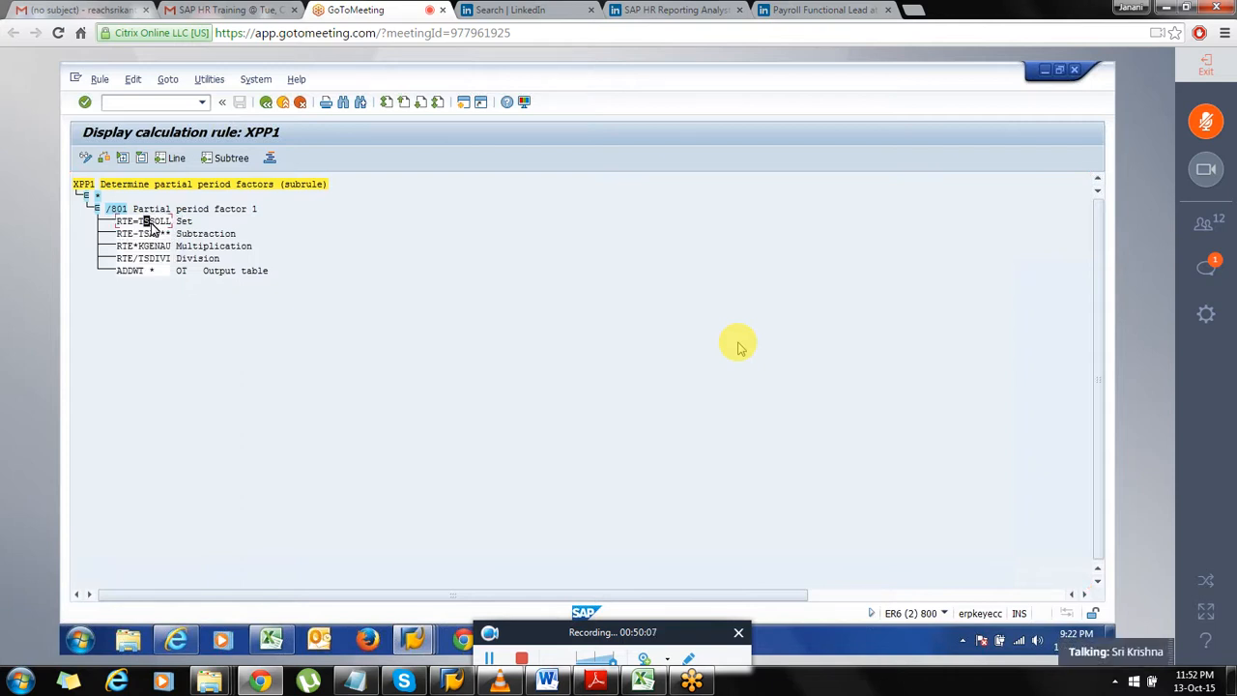
pyautogui.moveTo(151, 227); pyautogui.dragTo(152, 251)
pyautogui.click(145, 235)
pyautogui.click(148, 223)
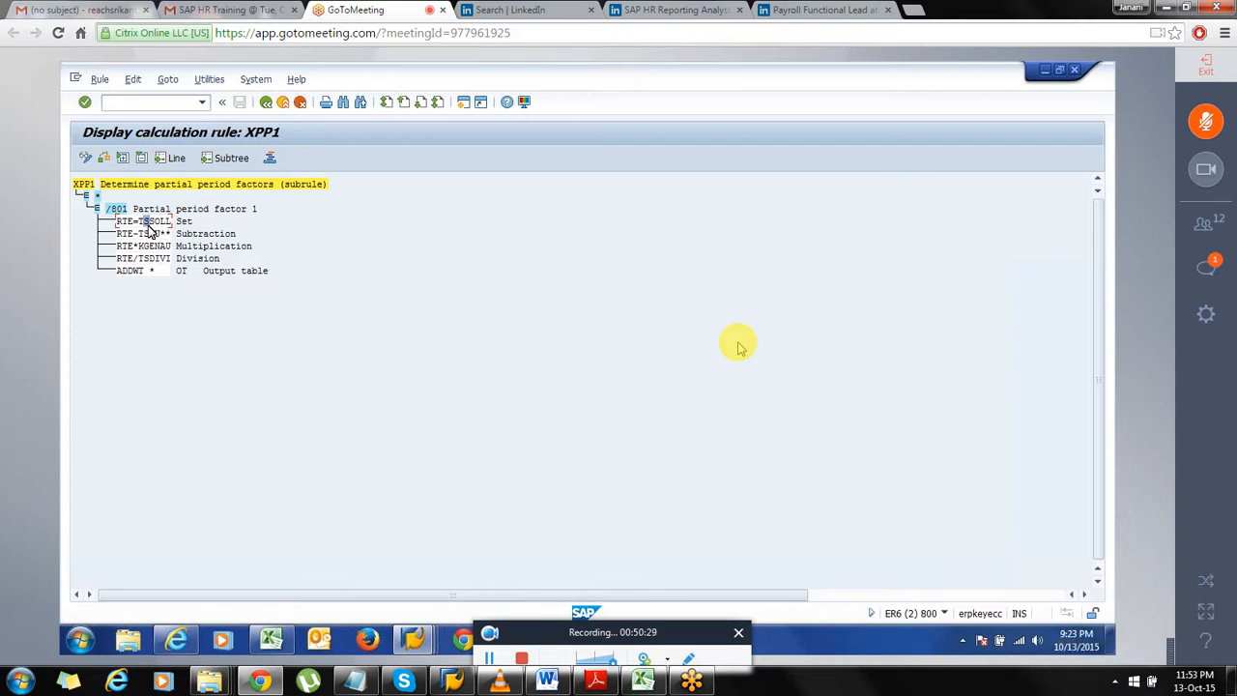
# Leave the calculation rules back to the SAP Easy Access screen, then check the meeting chat and close it
pyautogui.click(267, 103)
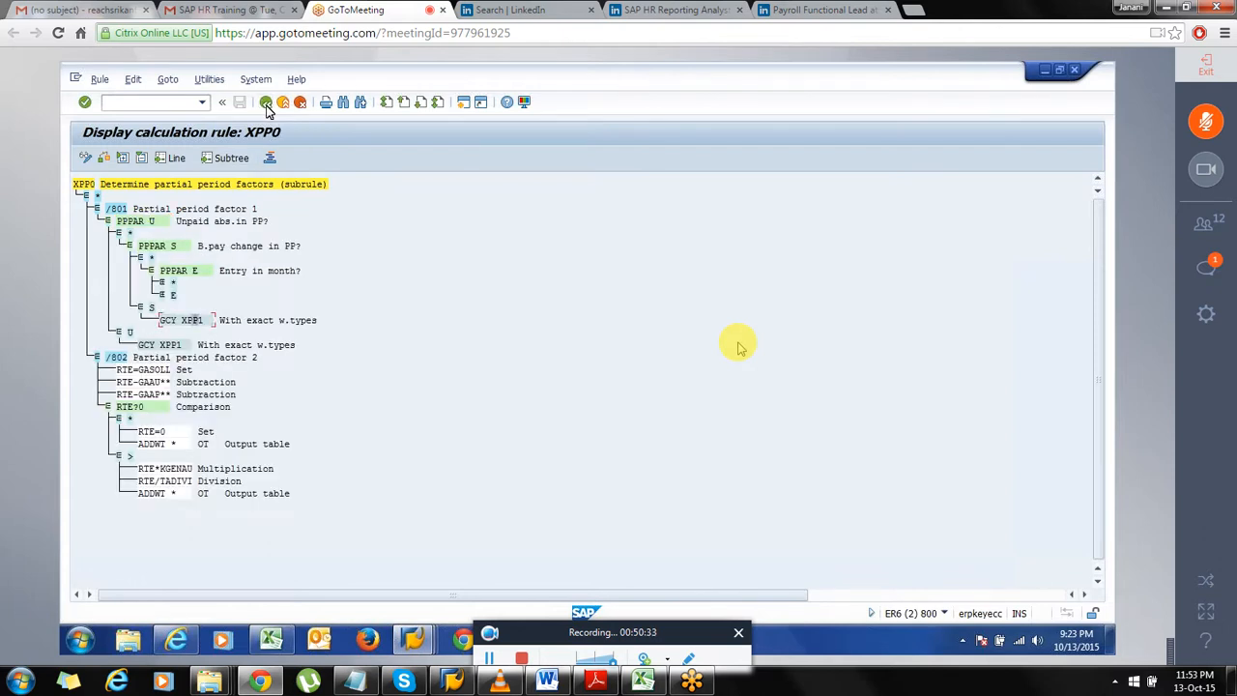
pyautogui.click(267, 103)
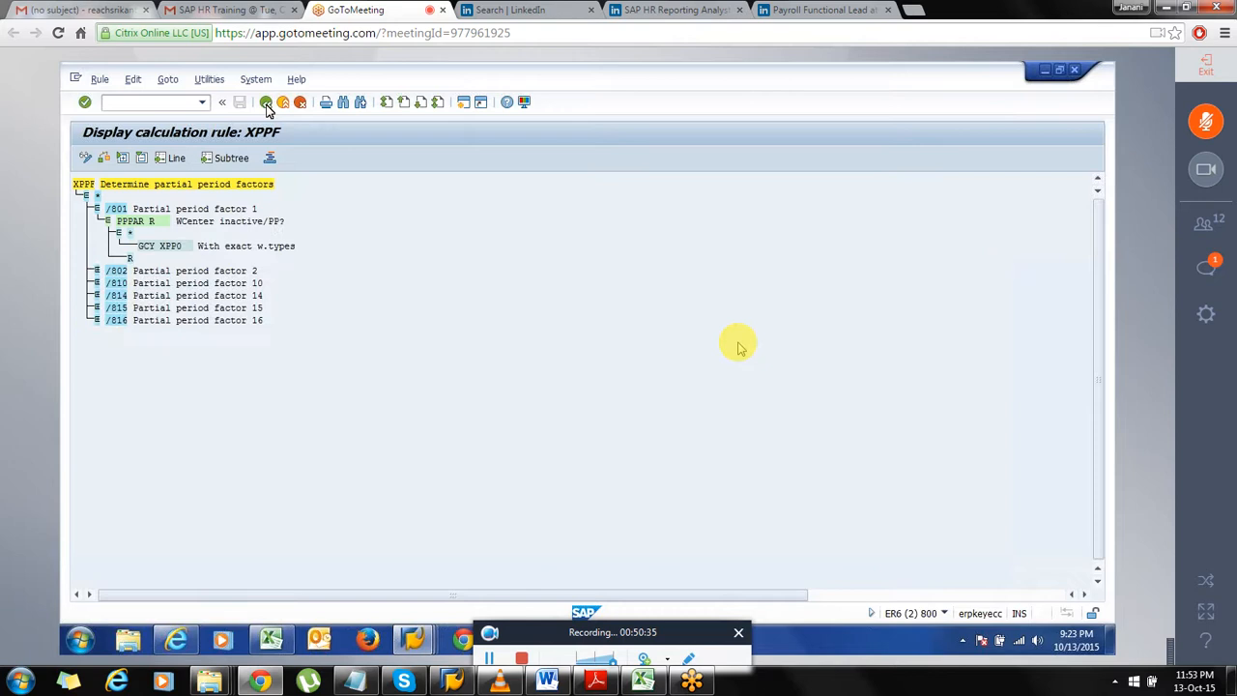
pyautogui.click(267, 104)
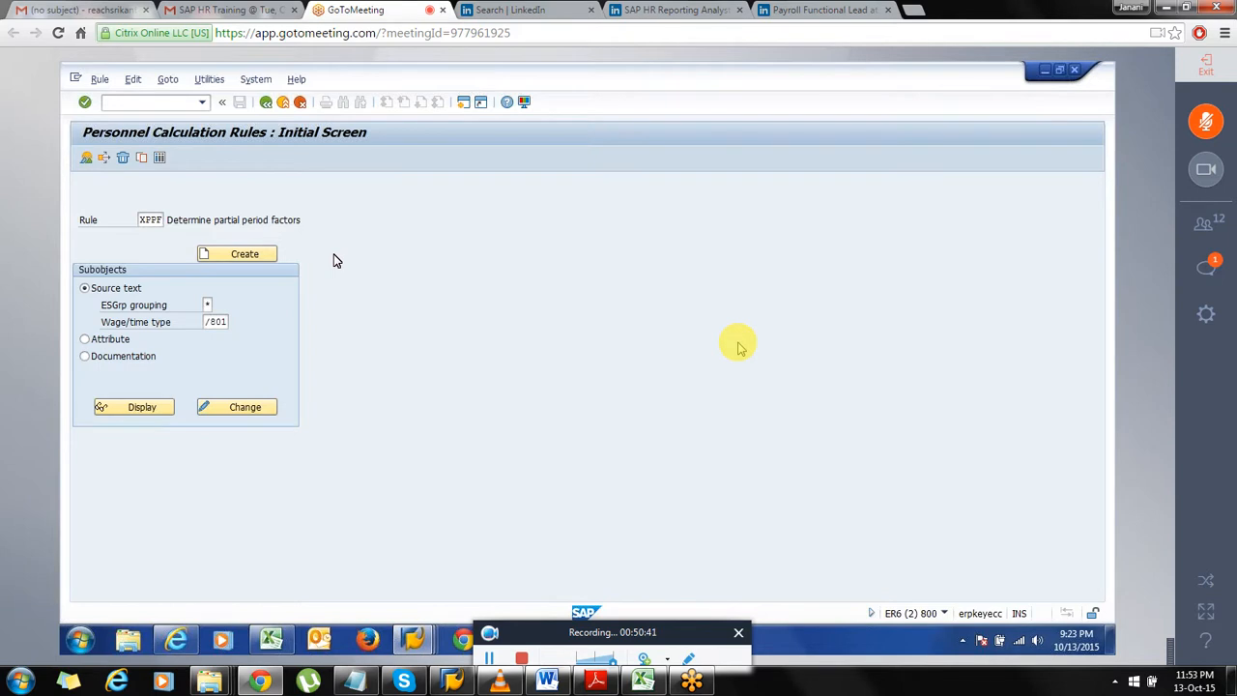
pyautogui.press('F3')
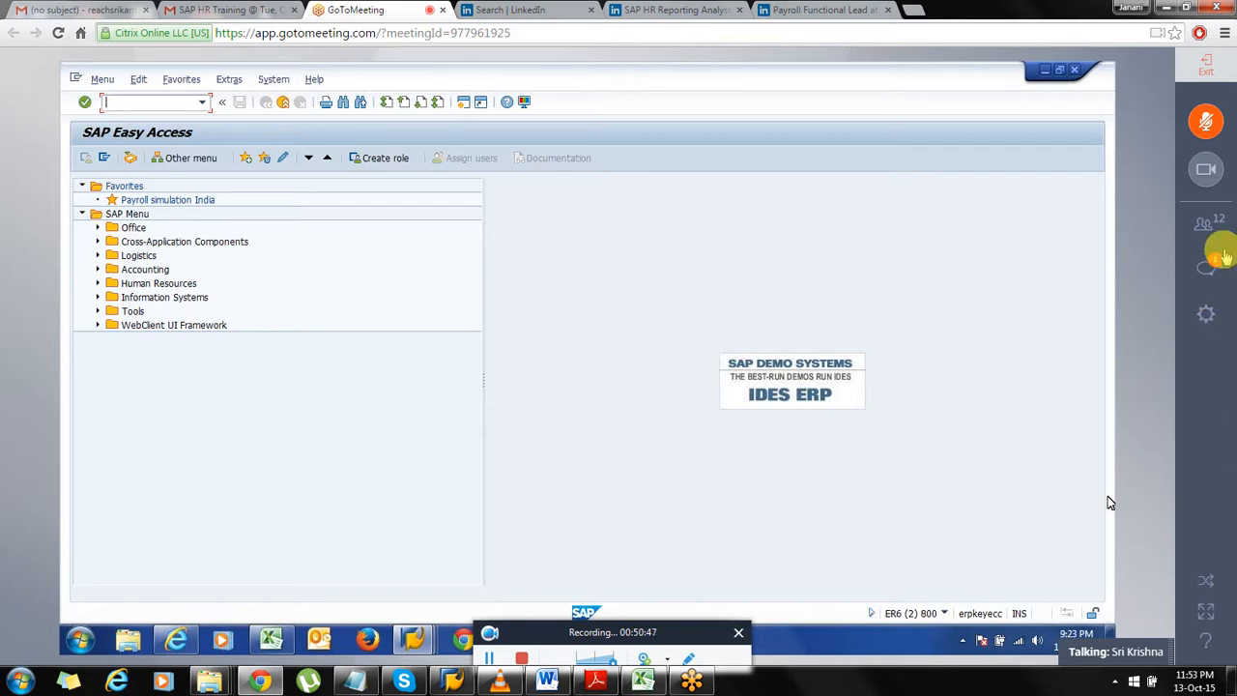
pyautogui.click(1215, 263)
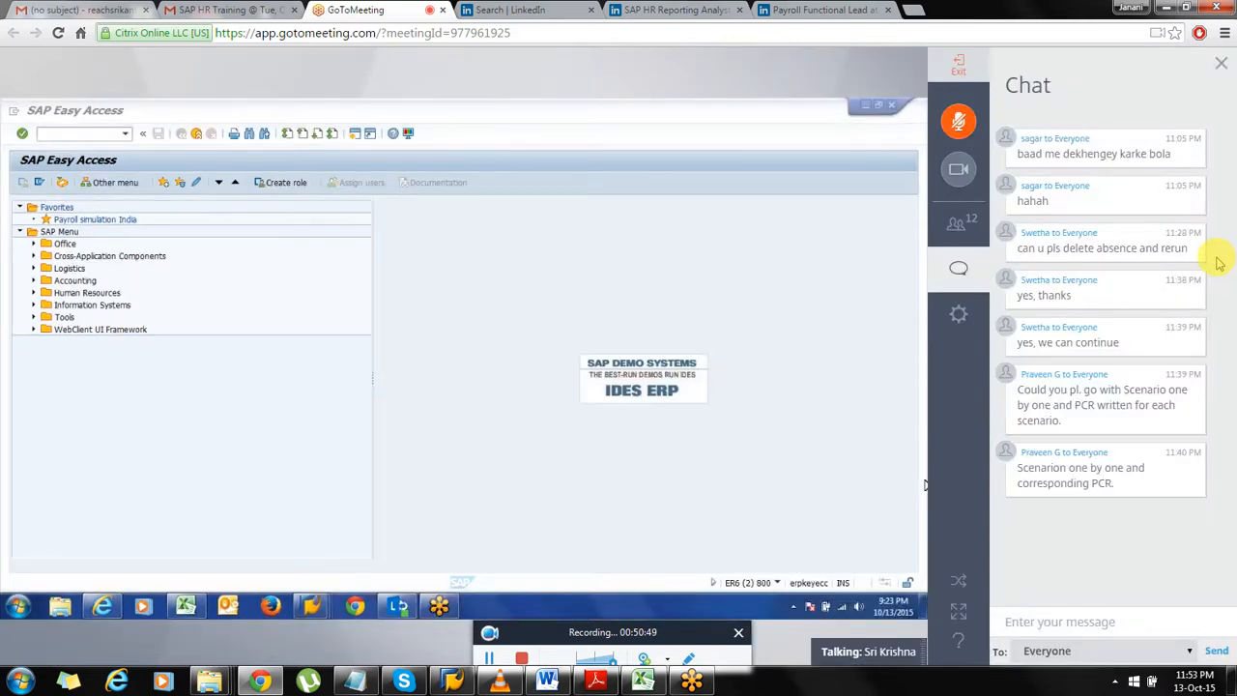
pyautogui.click(958, 278)
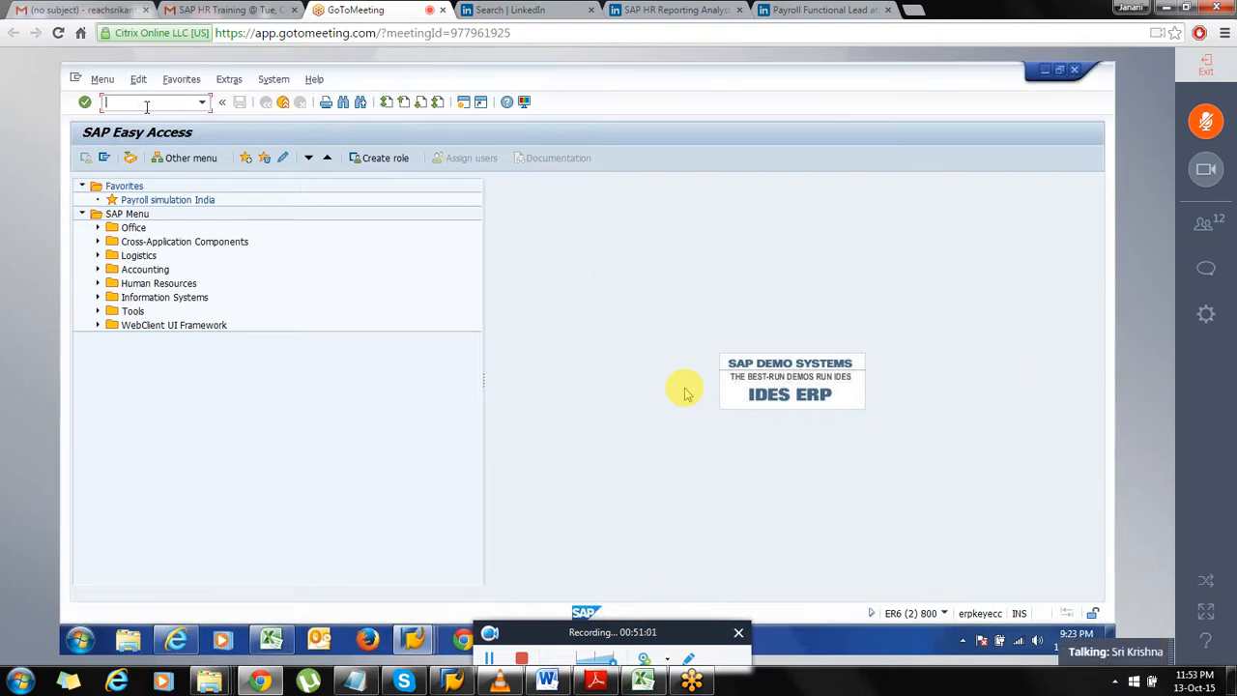
# Start transaction PE01 and open the source text of India payroll schema 6N00 in change mode
pyautogui.write('pe01')
pyautogui.press('Return')
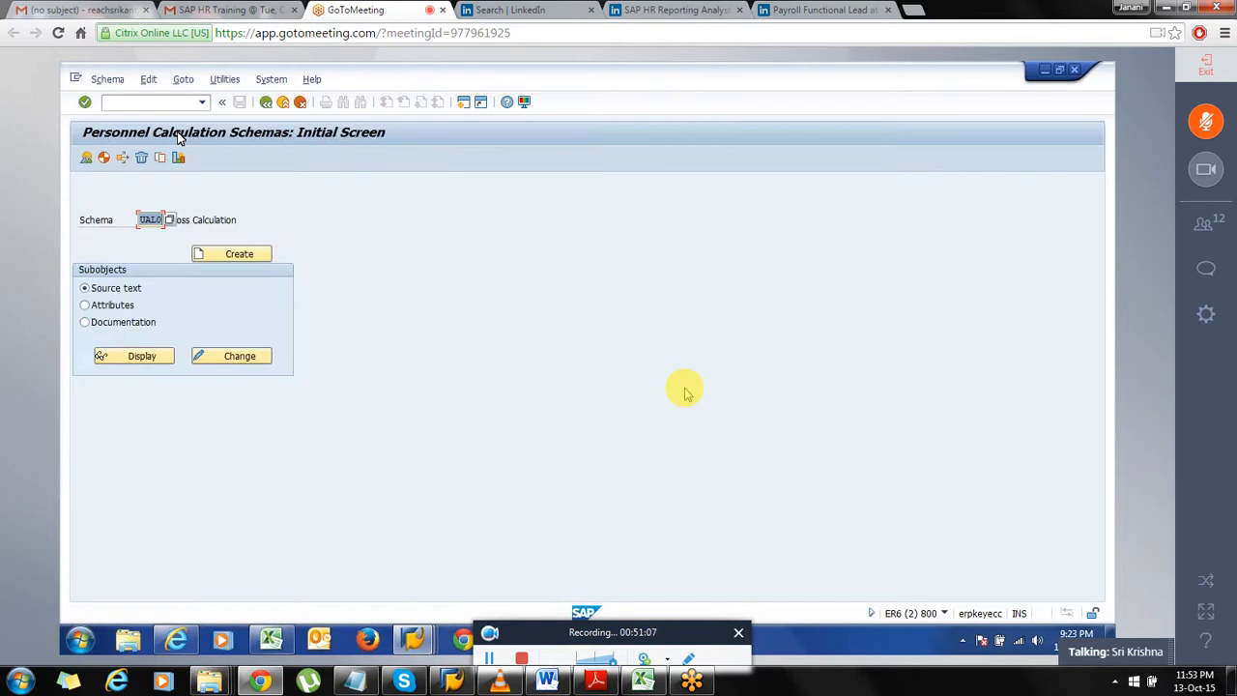
pyautogui.write('6n')
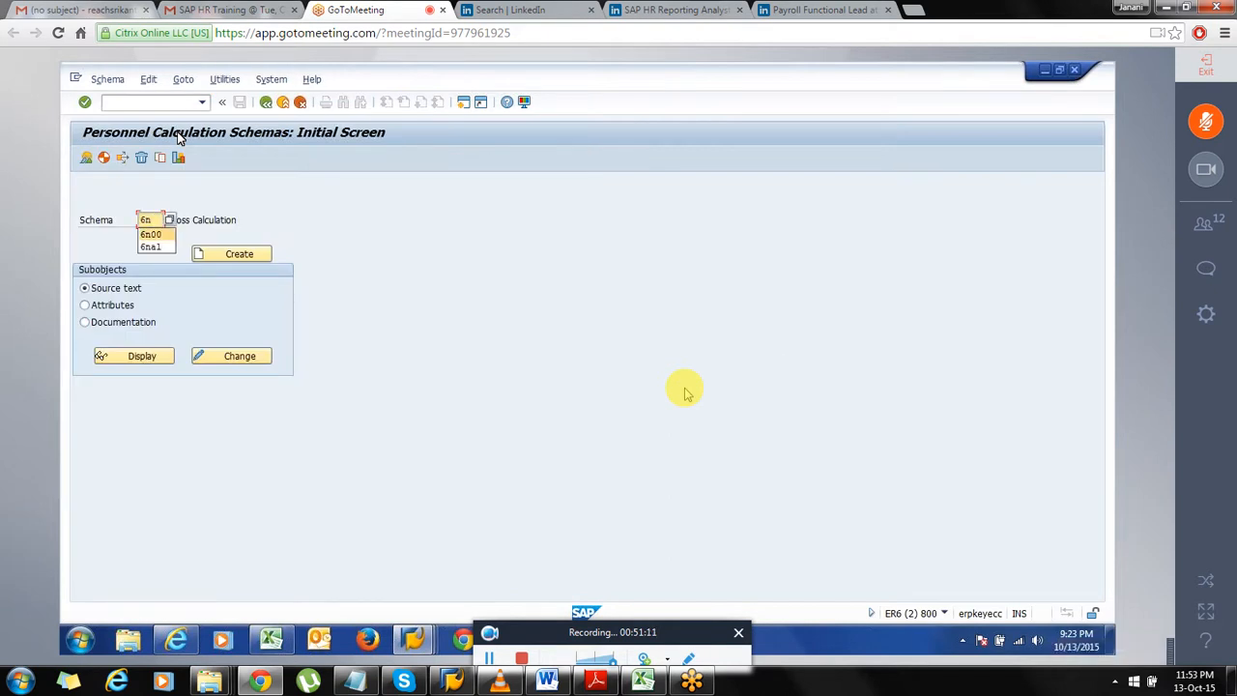
pyautogui.press('Return')
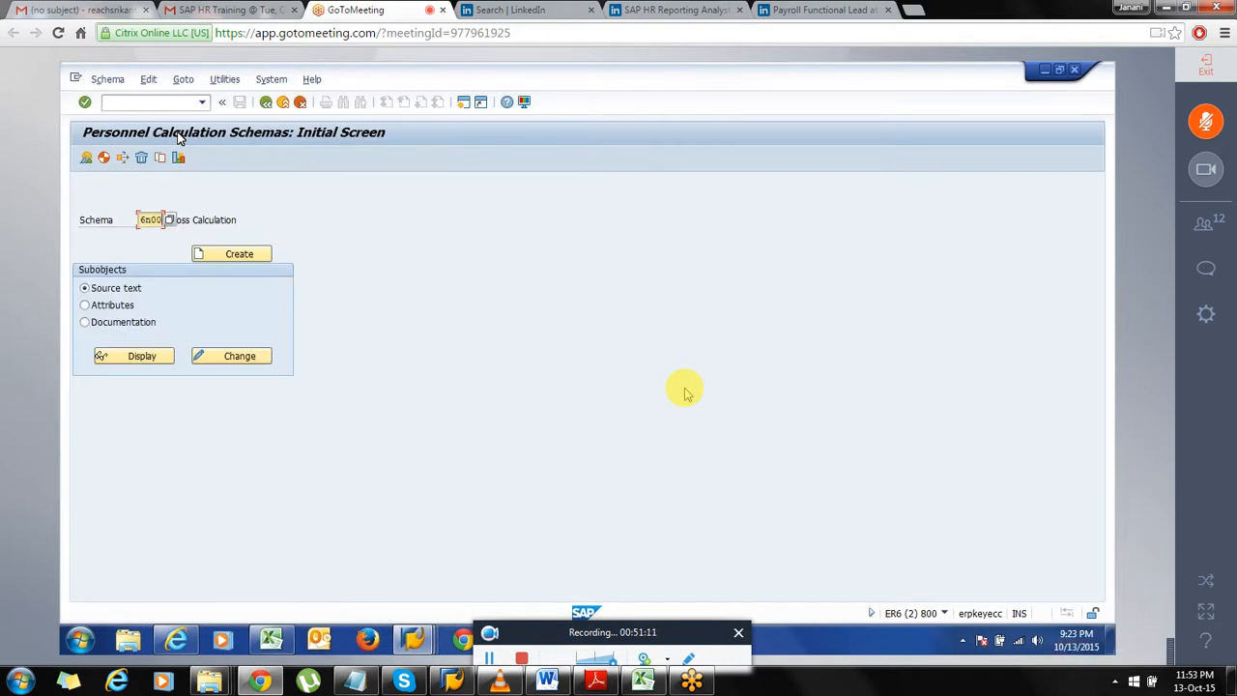
pyautogui.press('Return')
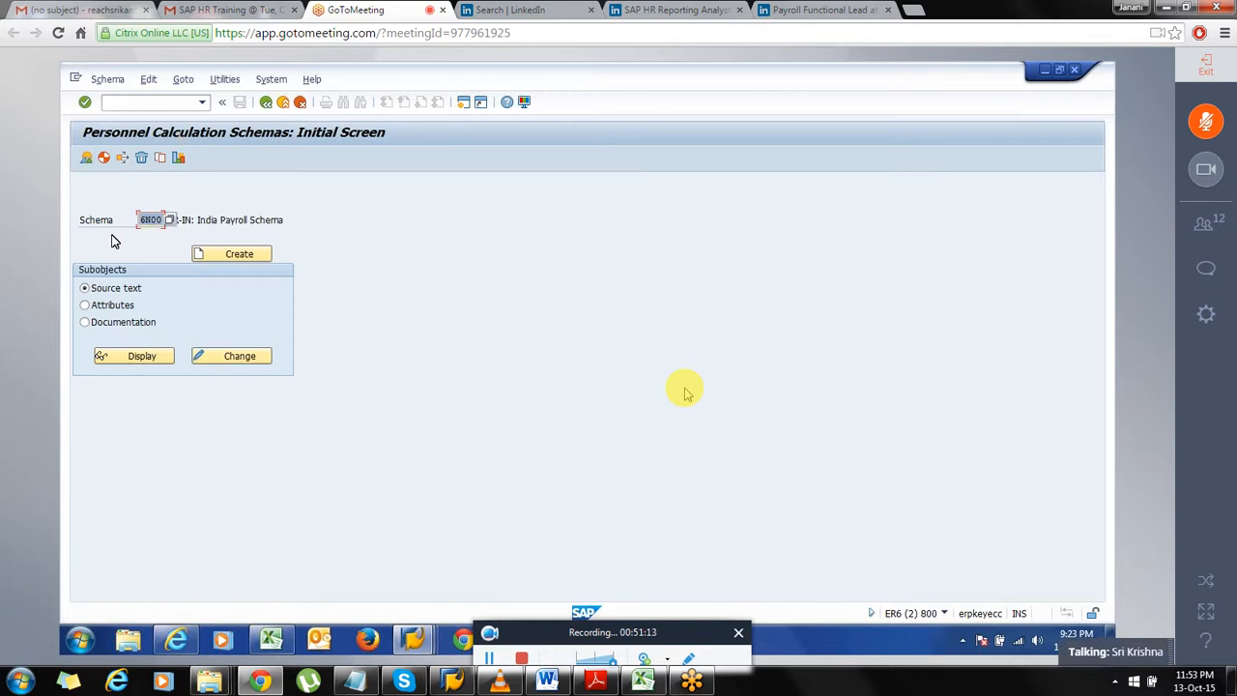
pyautogui.click(225, 356)
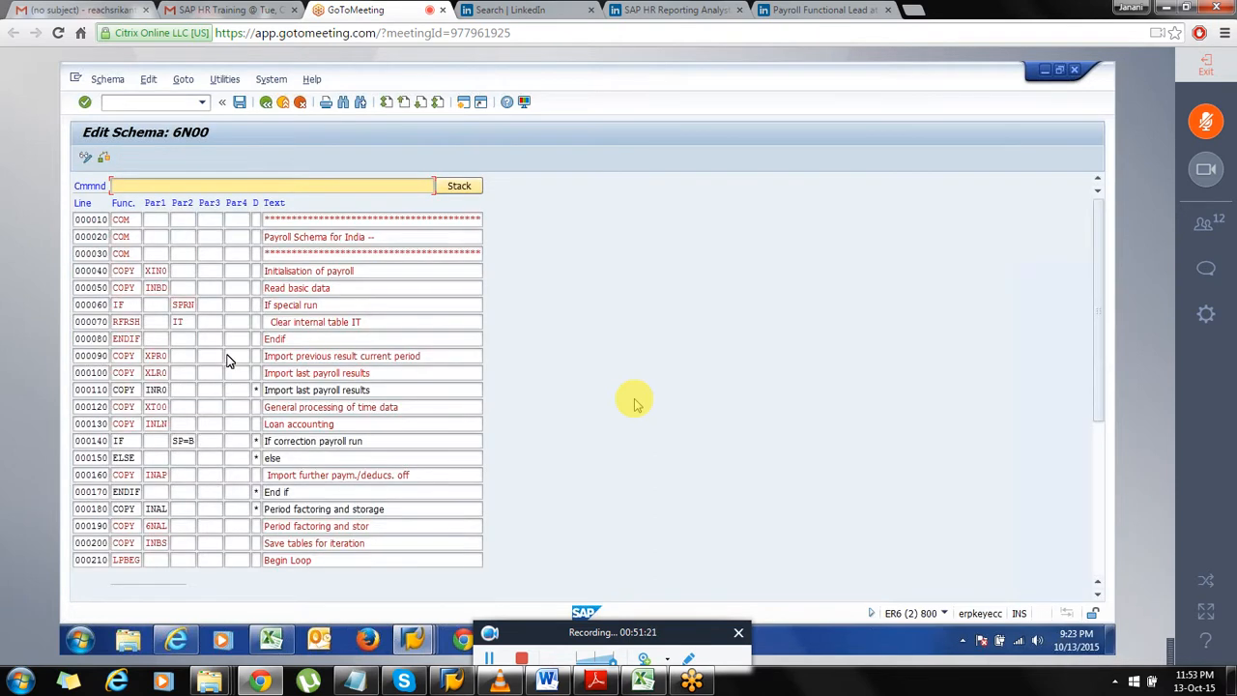
# Open subschema INAP from 6N00 and examine its payment and deduction functions, including P0014 and P0267
pyautogui.click(183, 355)
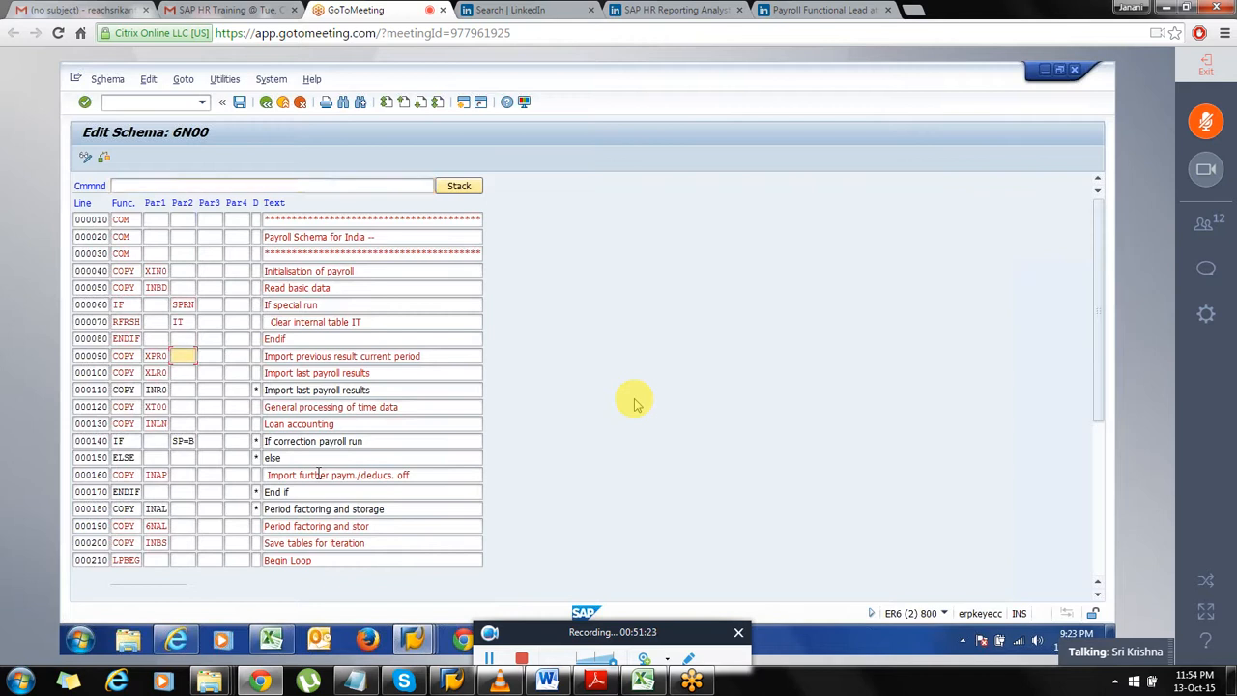
pyautogui.click(277, 475)
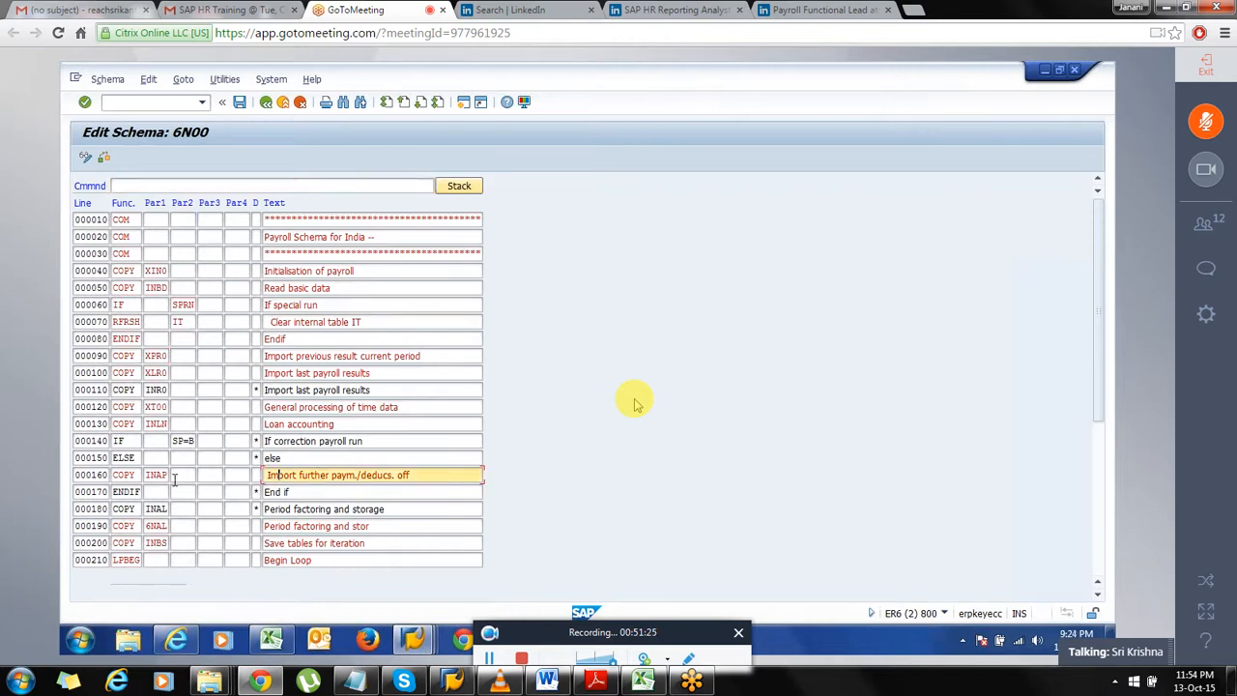
pyautogui.doubleClick(155, 475)
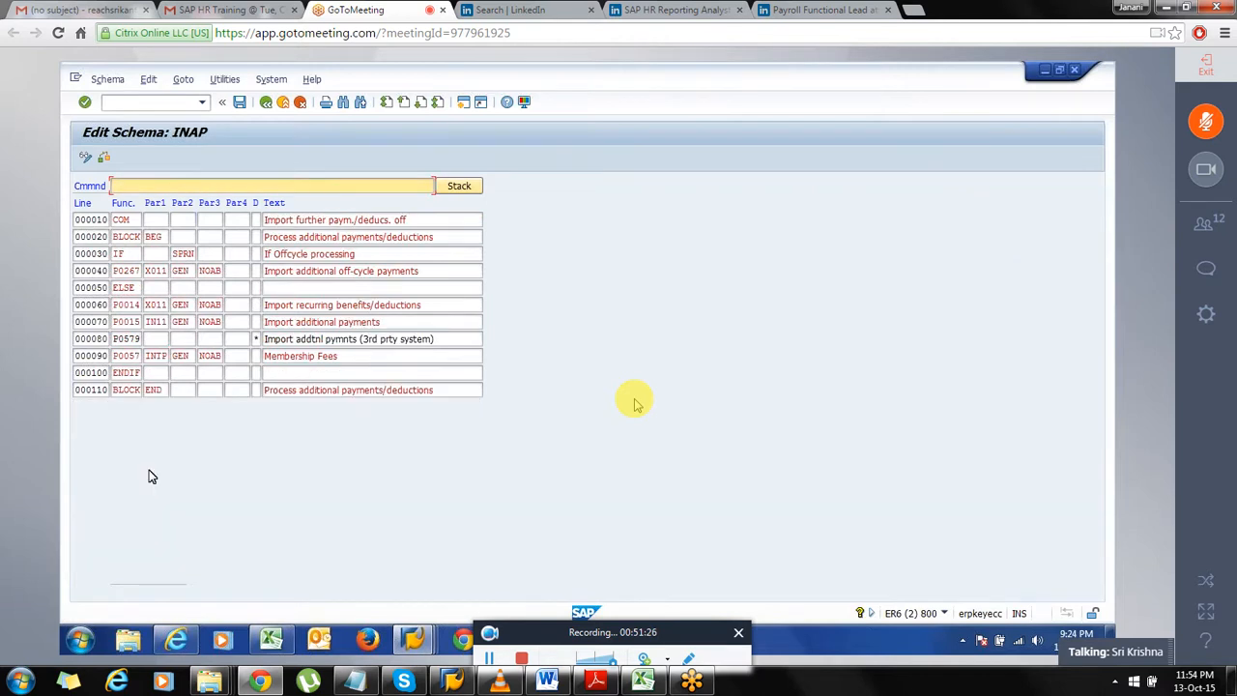
pyautogui.click(146, 304)
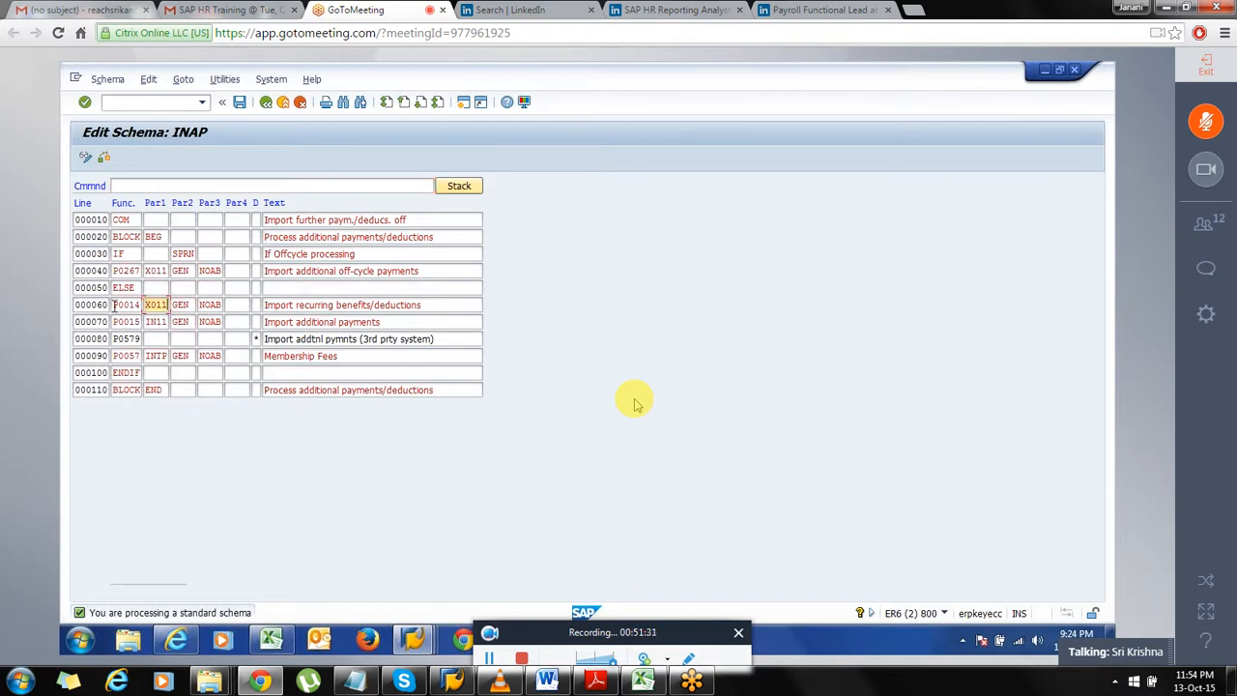
pyautogui.press('Left')
pyautogui.press('Down')
pyautogui.press('Right')
pyautogui.click(115, 275)
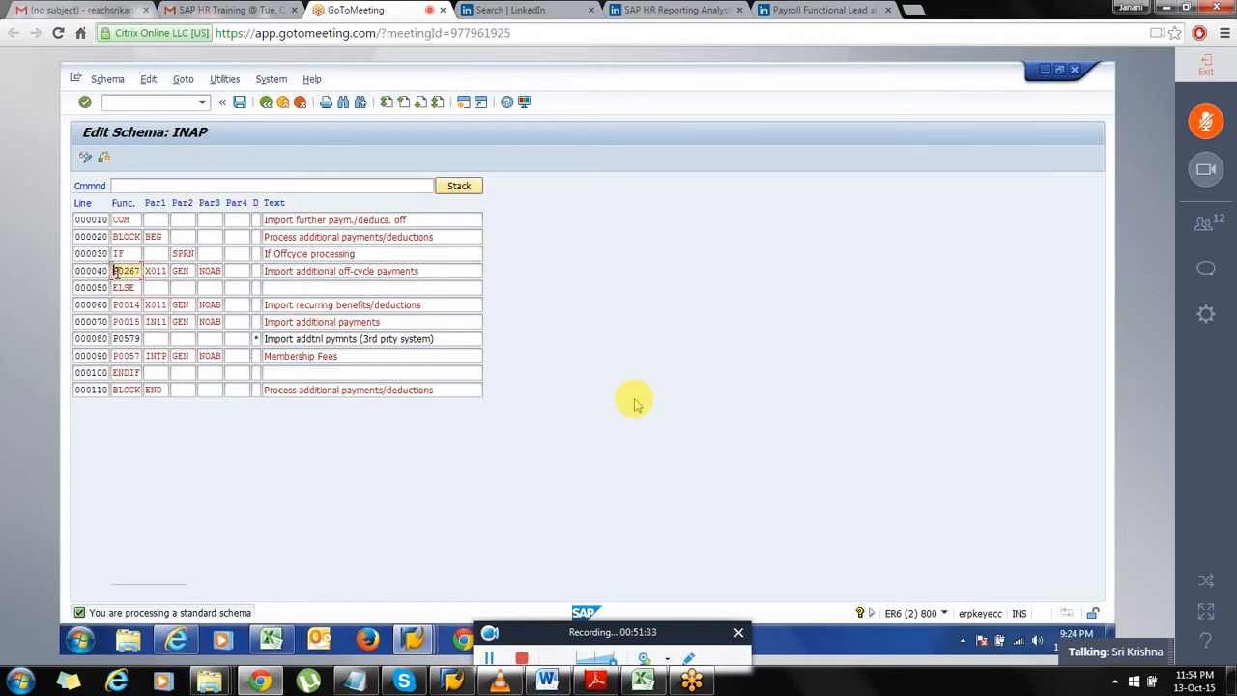
# Open the tree of calculation rule X011 from the P0014 line and examine its processing class 47 branches
pyautogui.click(157, 305)
pyautogui.doubleClick(156, 305)
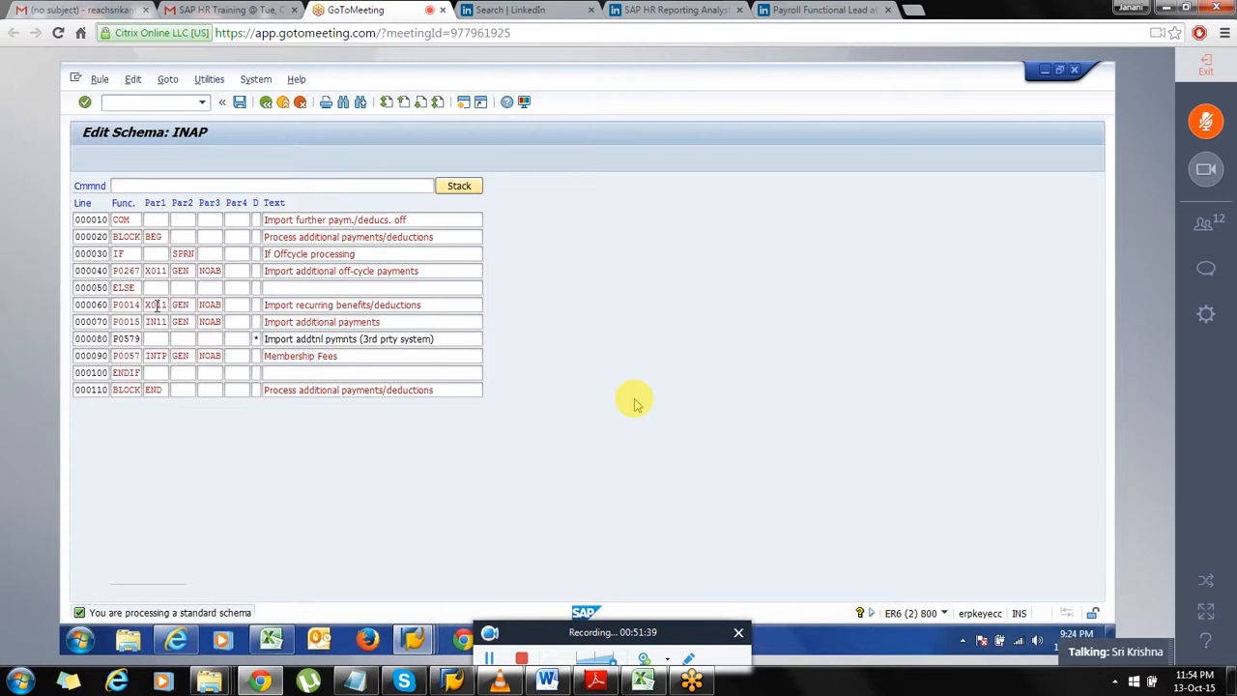
pyautogui.press('F3')
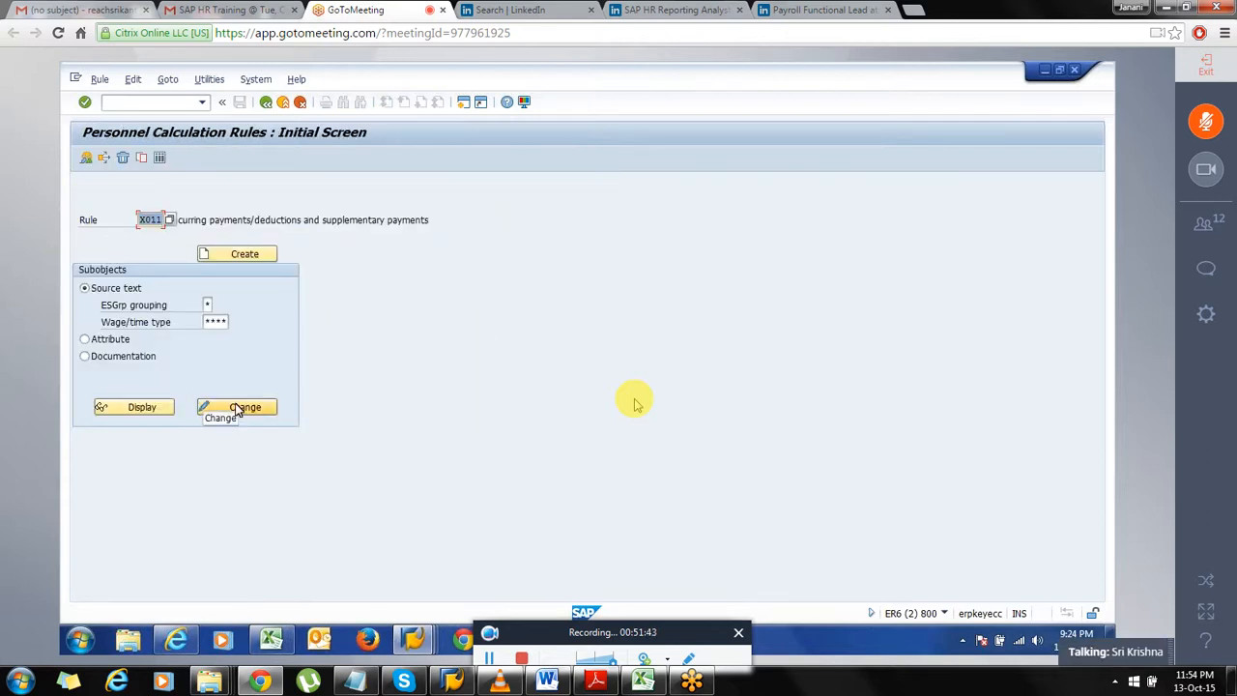
pyautogui.click(237, 410)
pyautogui.click(151, 357)
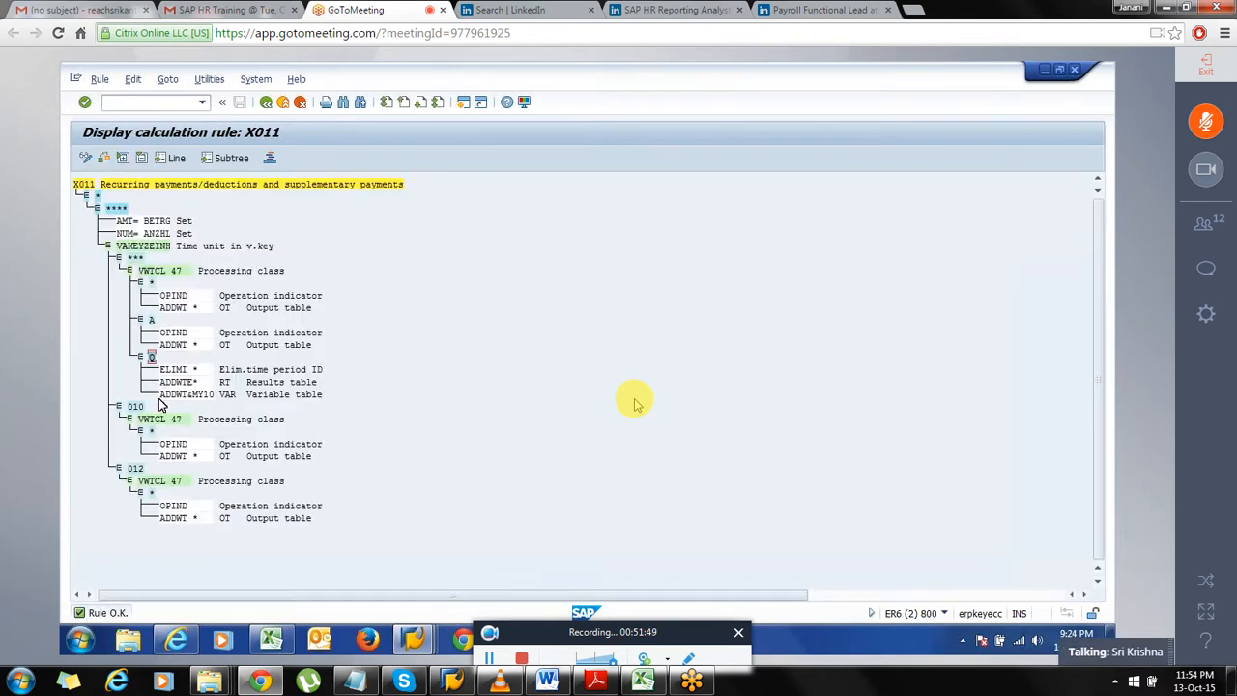